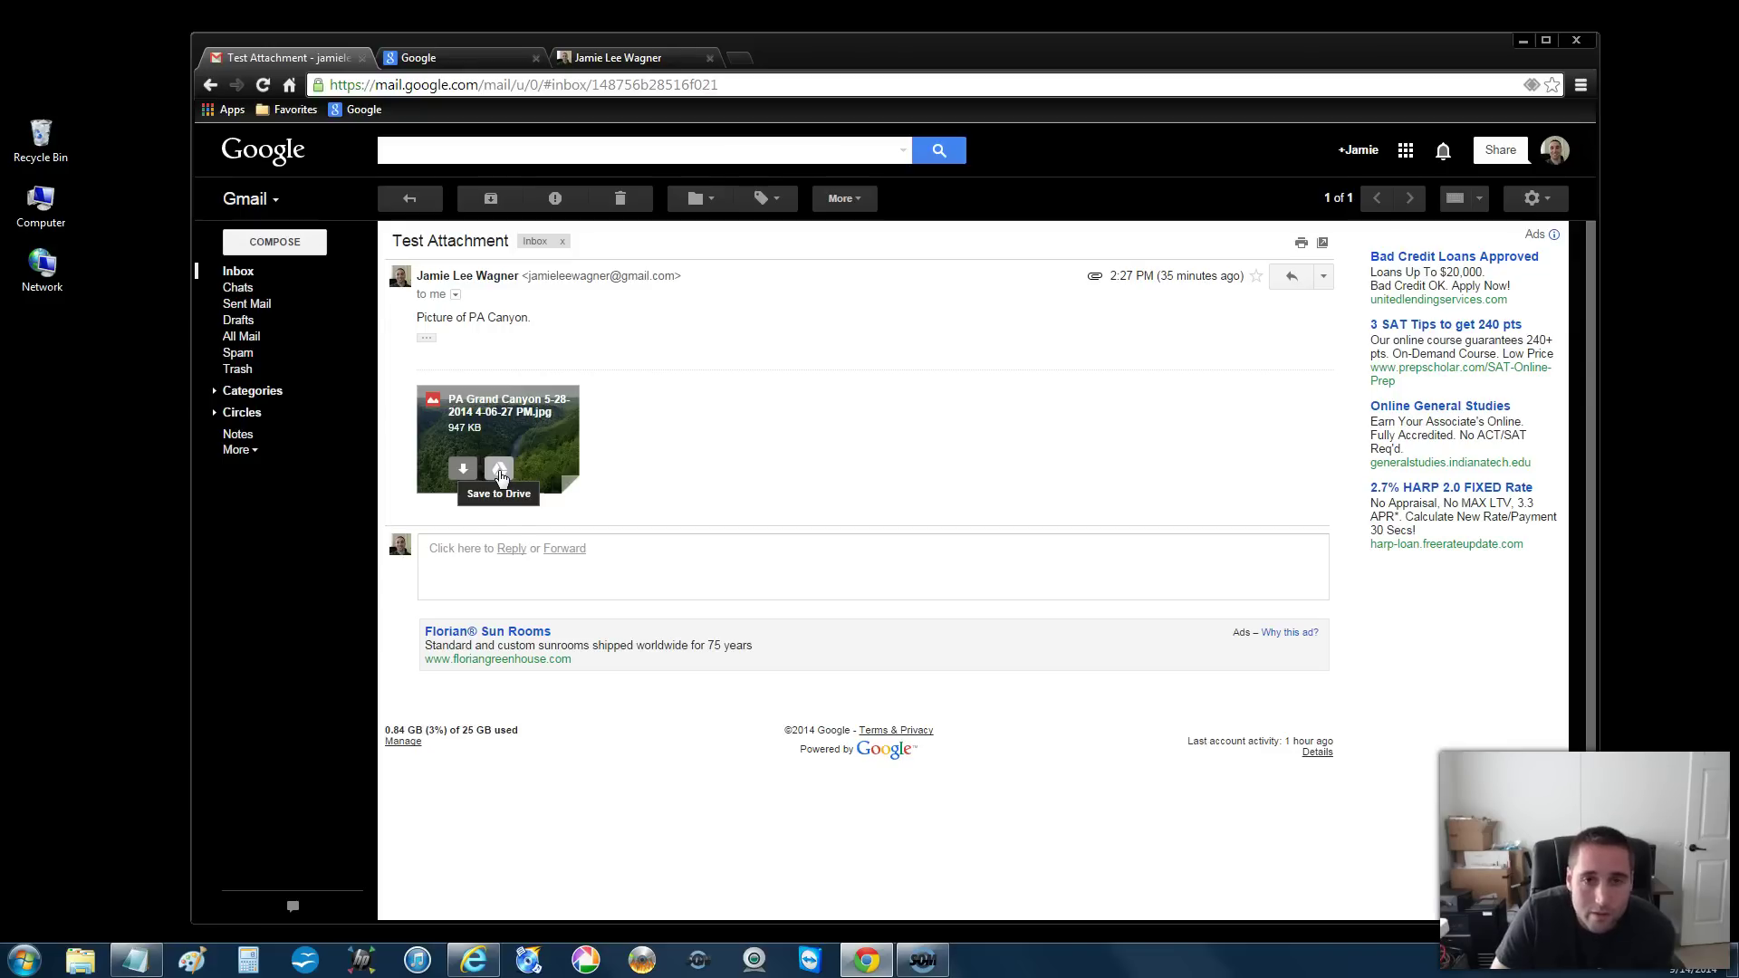
- Download the PA Grand Canyon photo attached to the Test Attachment email and show it in its download folder
{"action": "left_click", "coordinate": [461, 471]}
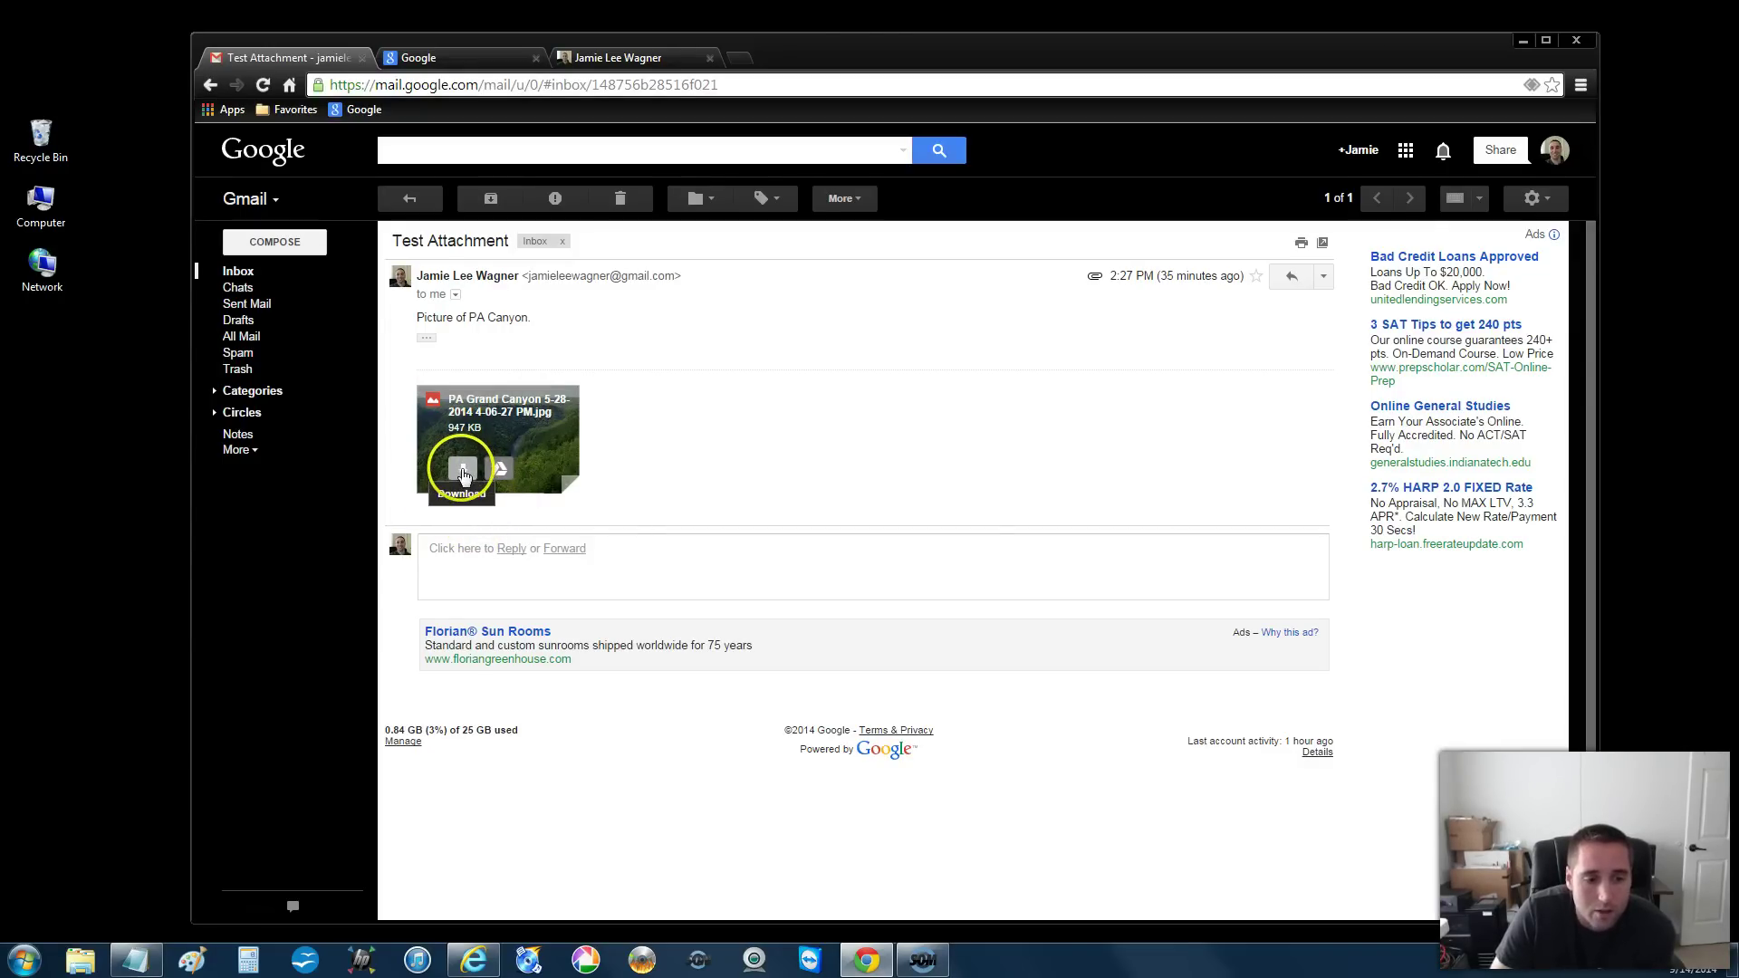
{"action": "left_click", "coordinate": [281, 895]}
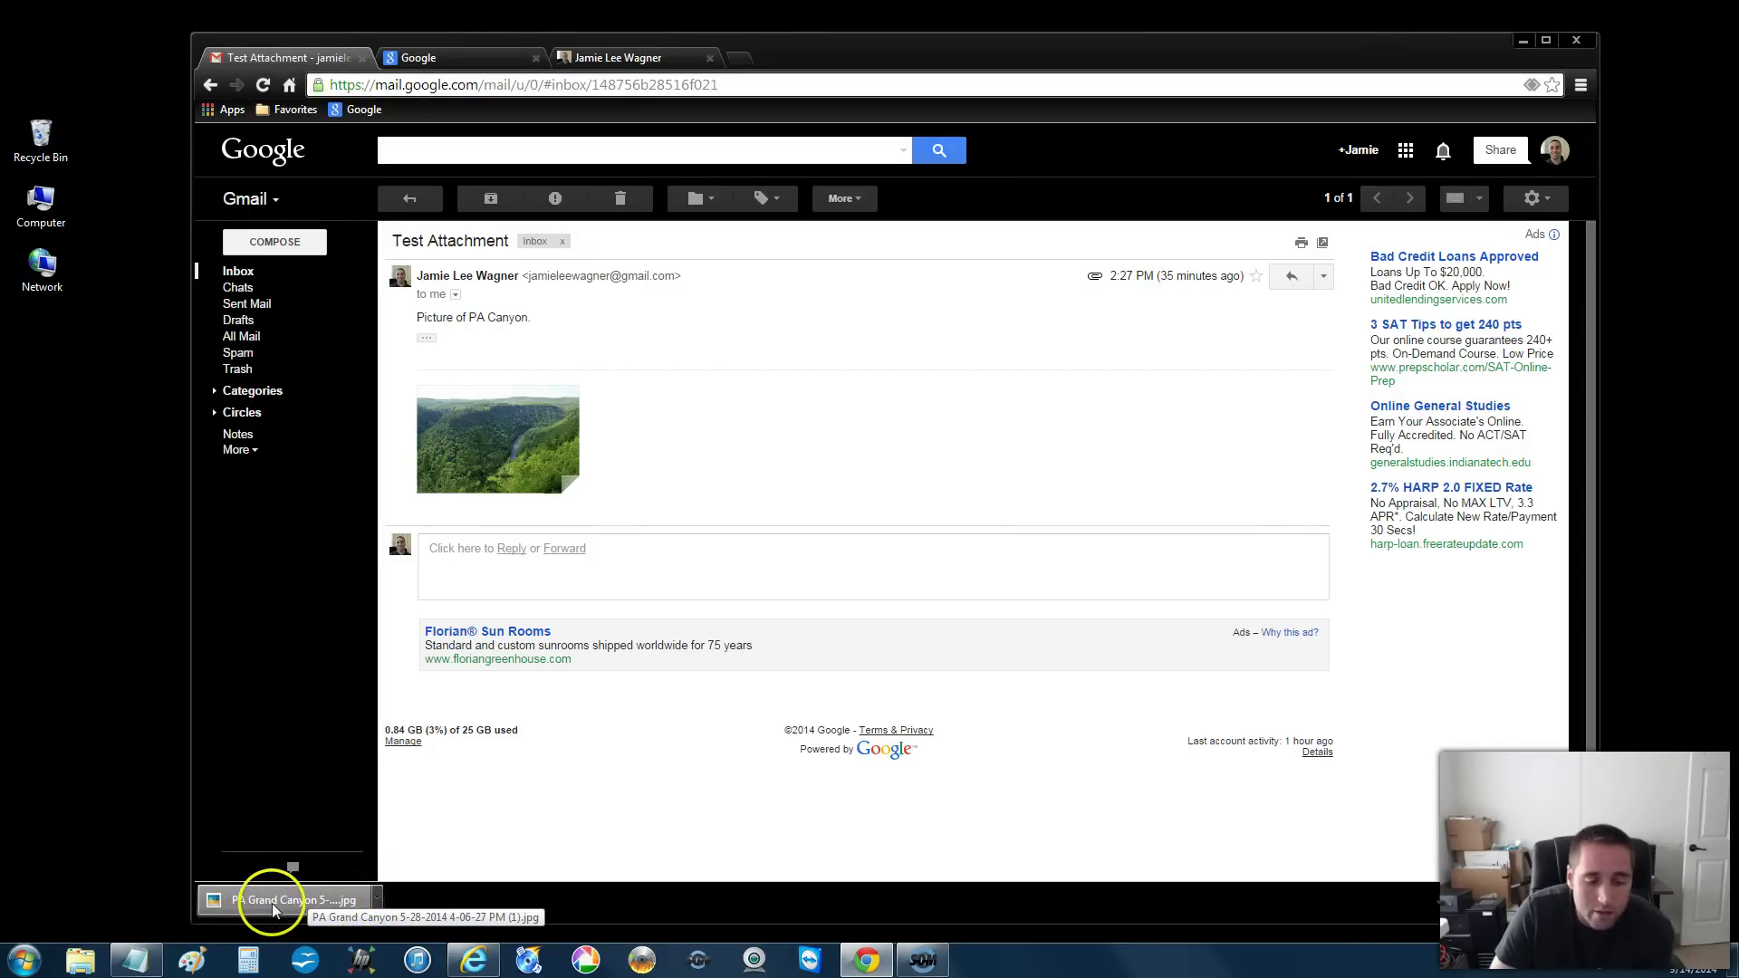
{"action": "left_click", "coordinate": [377, 898]}
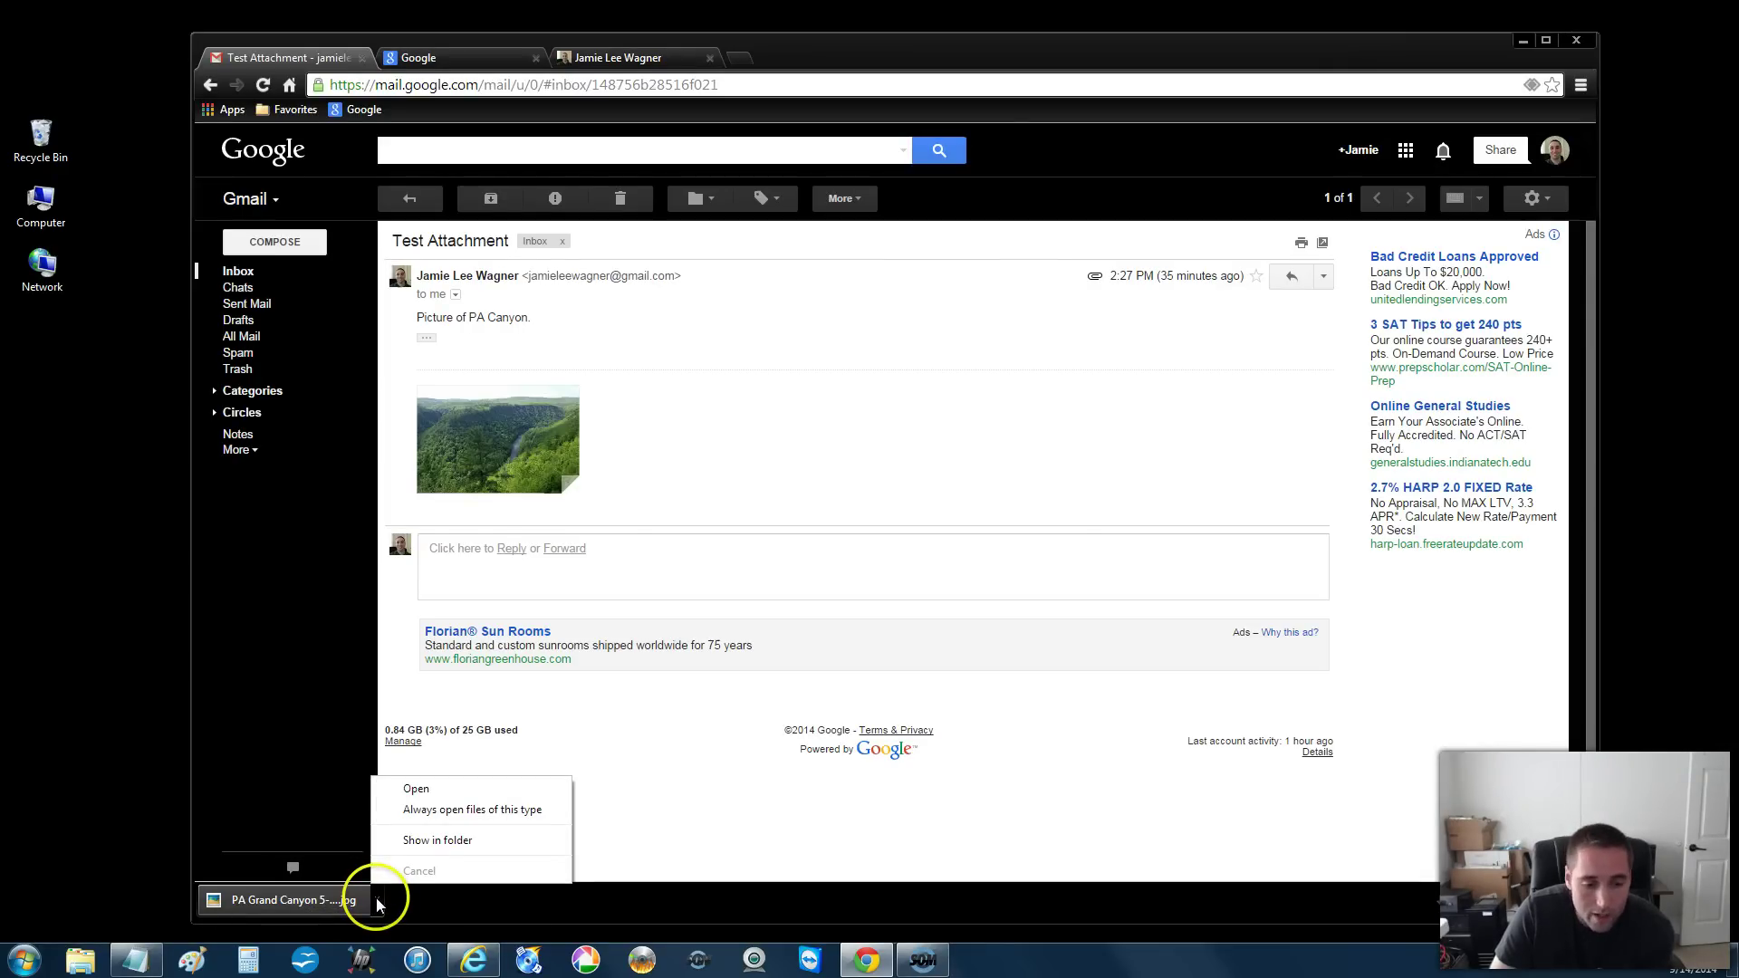
{"action": "left_click", "coordinate": [431, 841]}
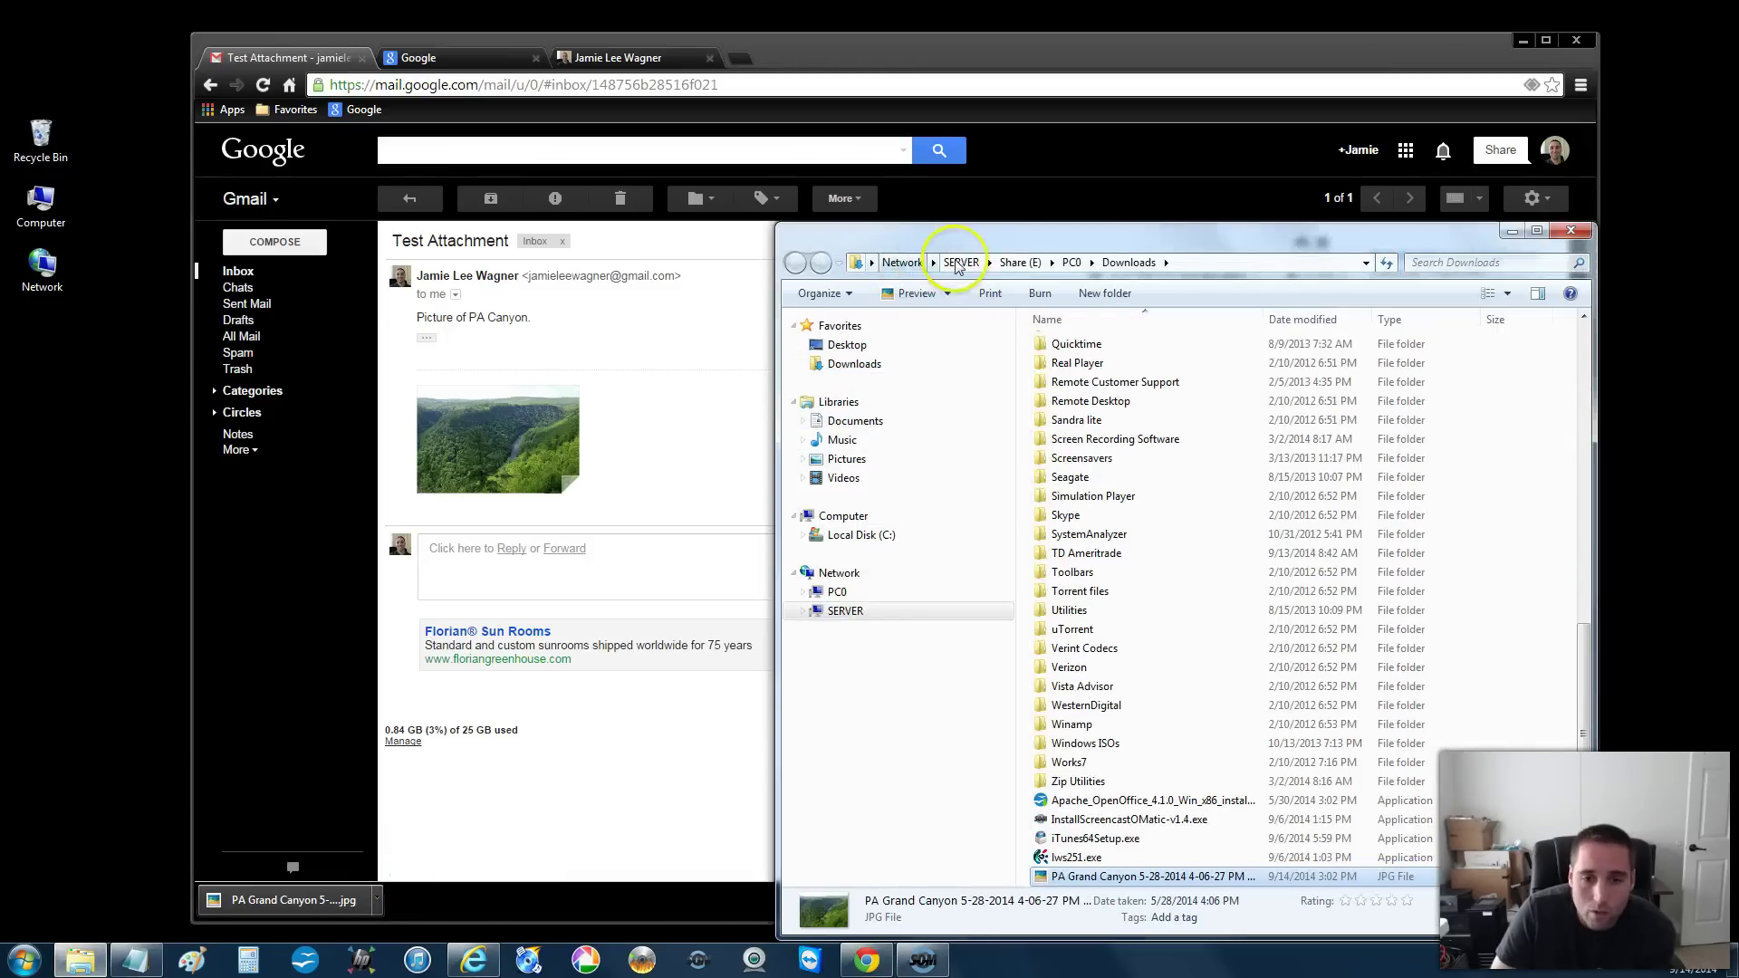
{"action": "left_click_drag", "start_coordinate": [1015, 243], "coordinate": [826, 196]}
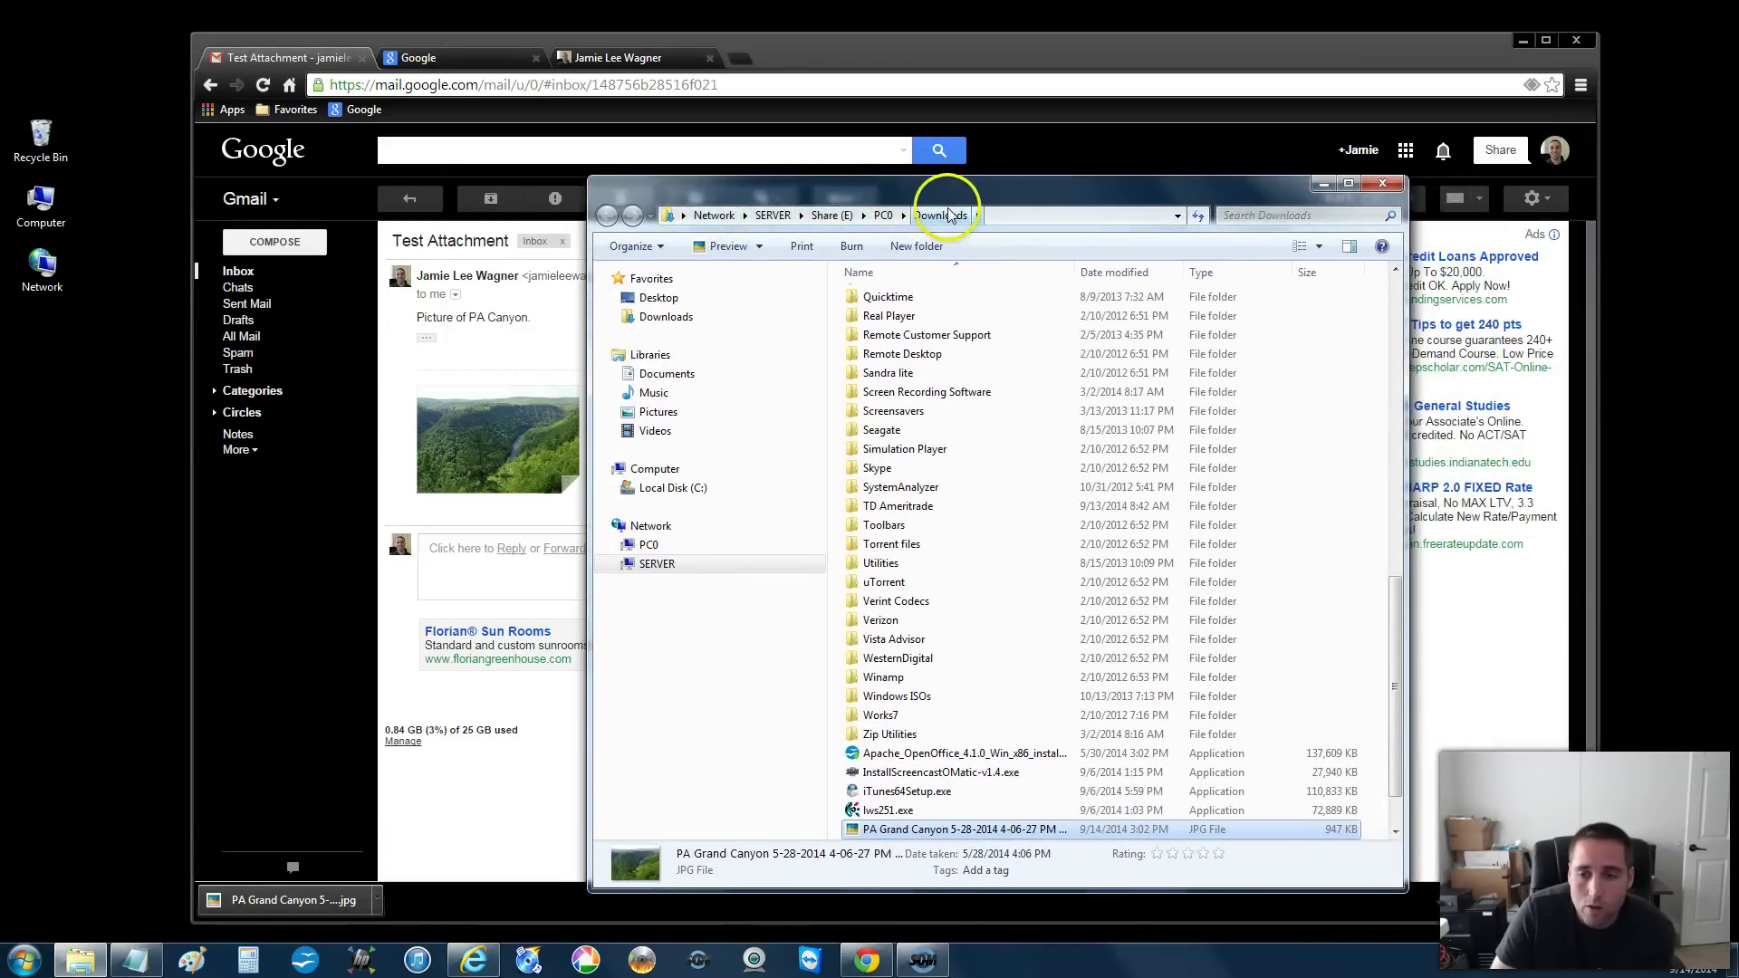
- Delete the older PA Grand Canyon JPG, modified at 2:55 PM, from the Downloads folder
{"action": "scroll", "coordinate": [1392, 698], "scroll_direction": "down", "scroll_amount": 1}
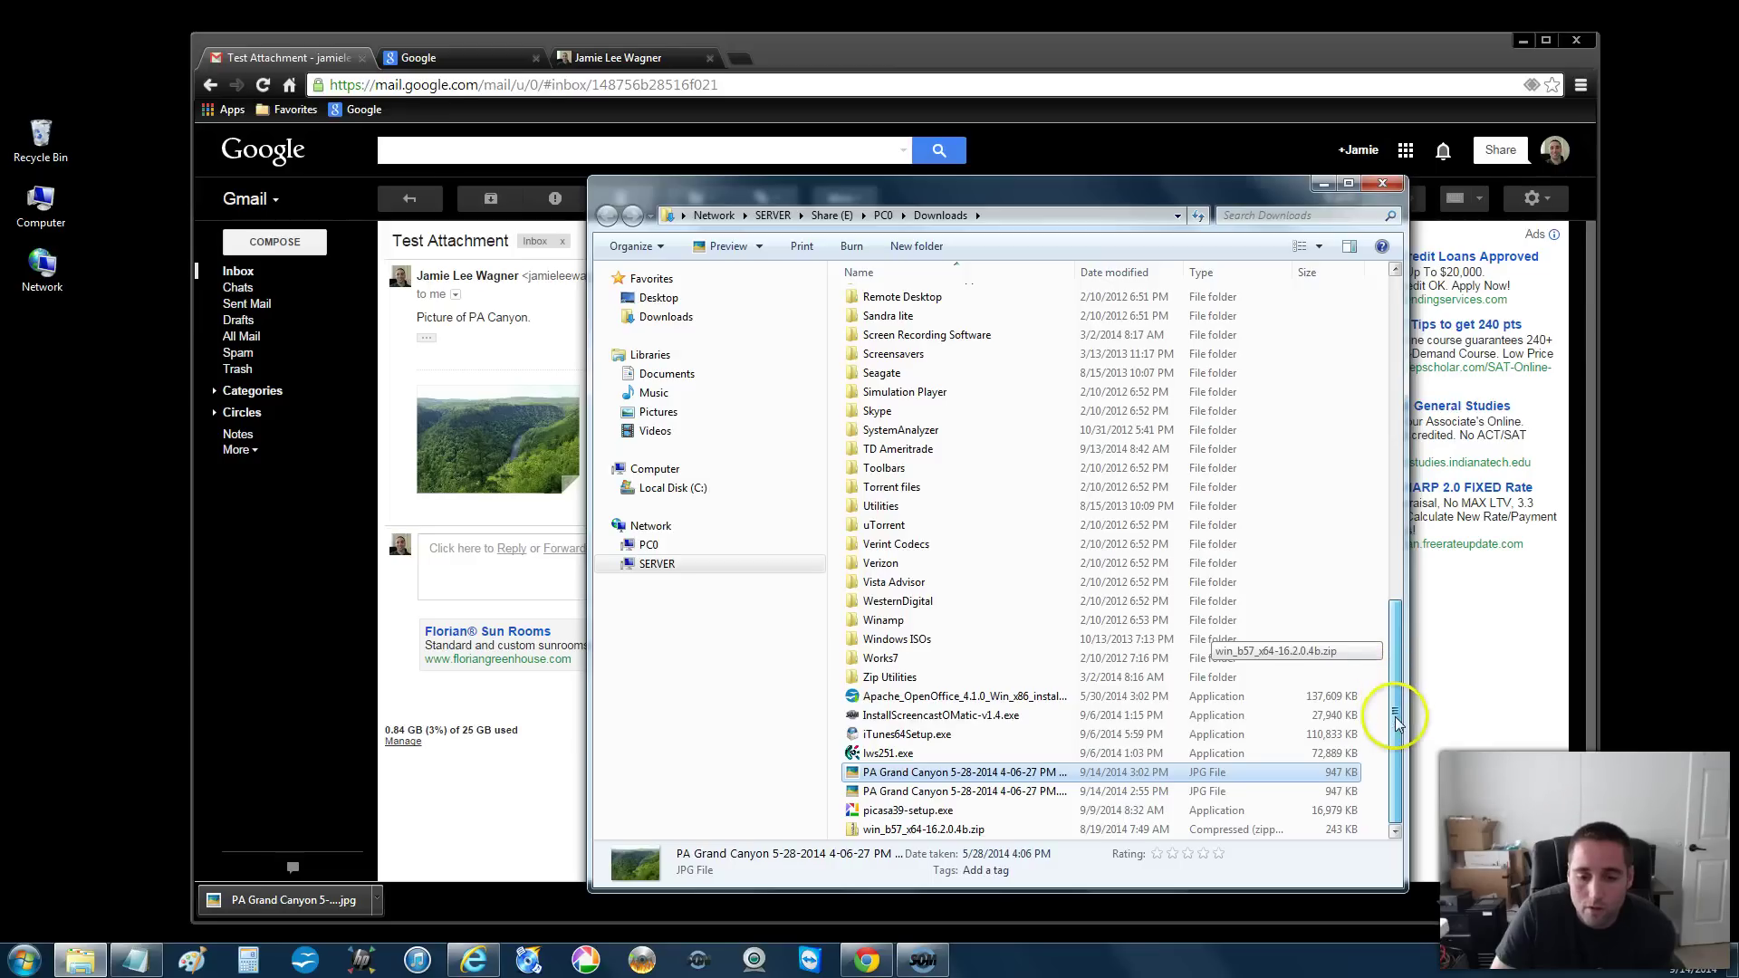
{"action": "left_click", "coordinate": [947, 788]}
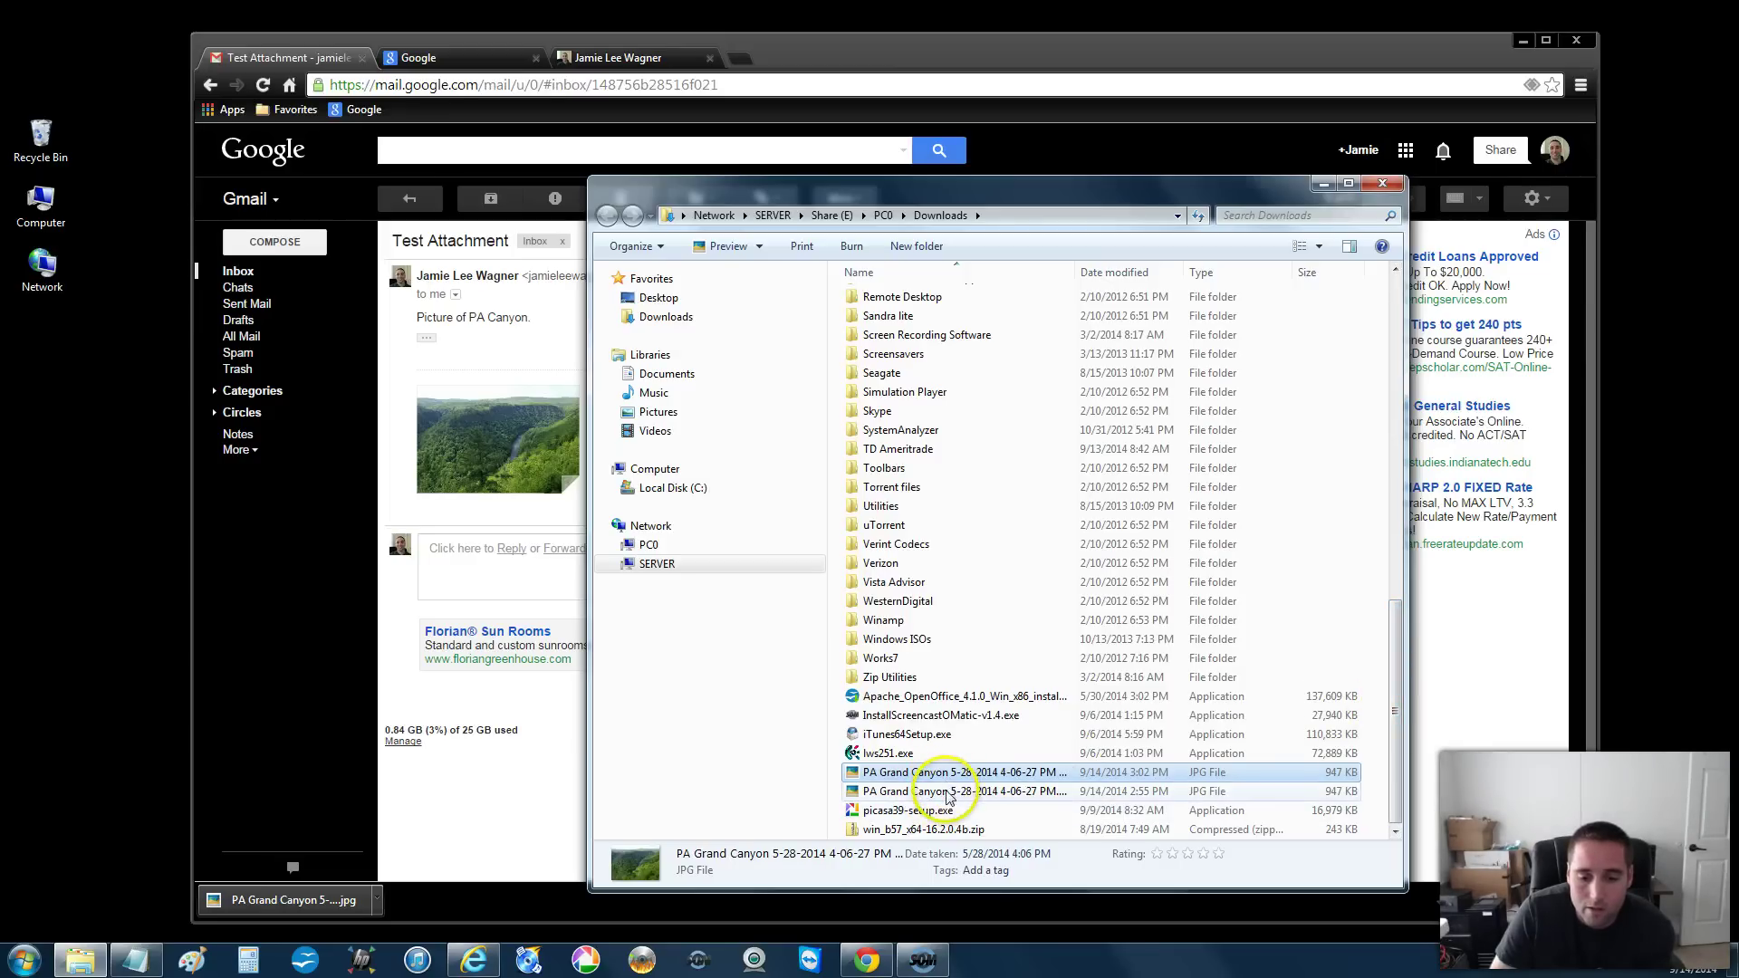
{"action": "right_click", "coordinate": [947, 788]}
{"action": "left_click", "coordinate": [992, 726]}
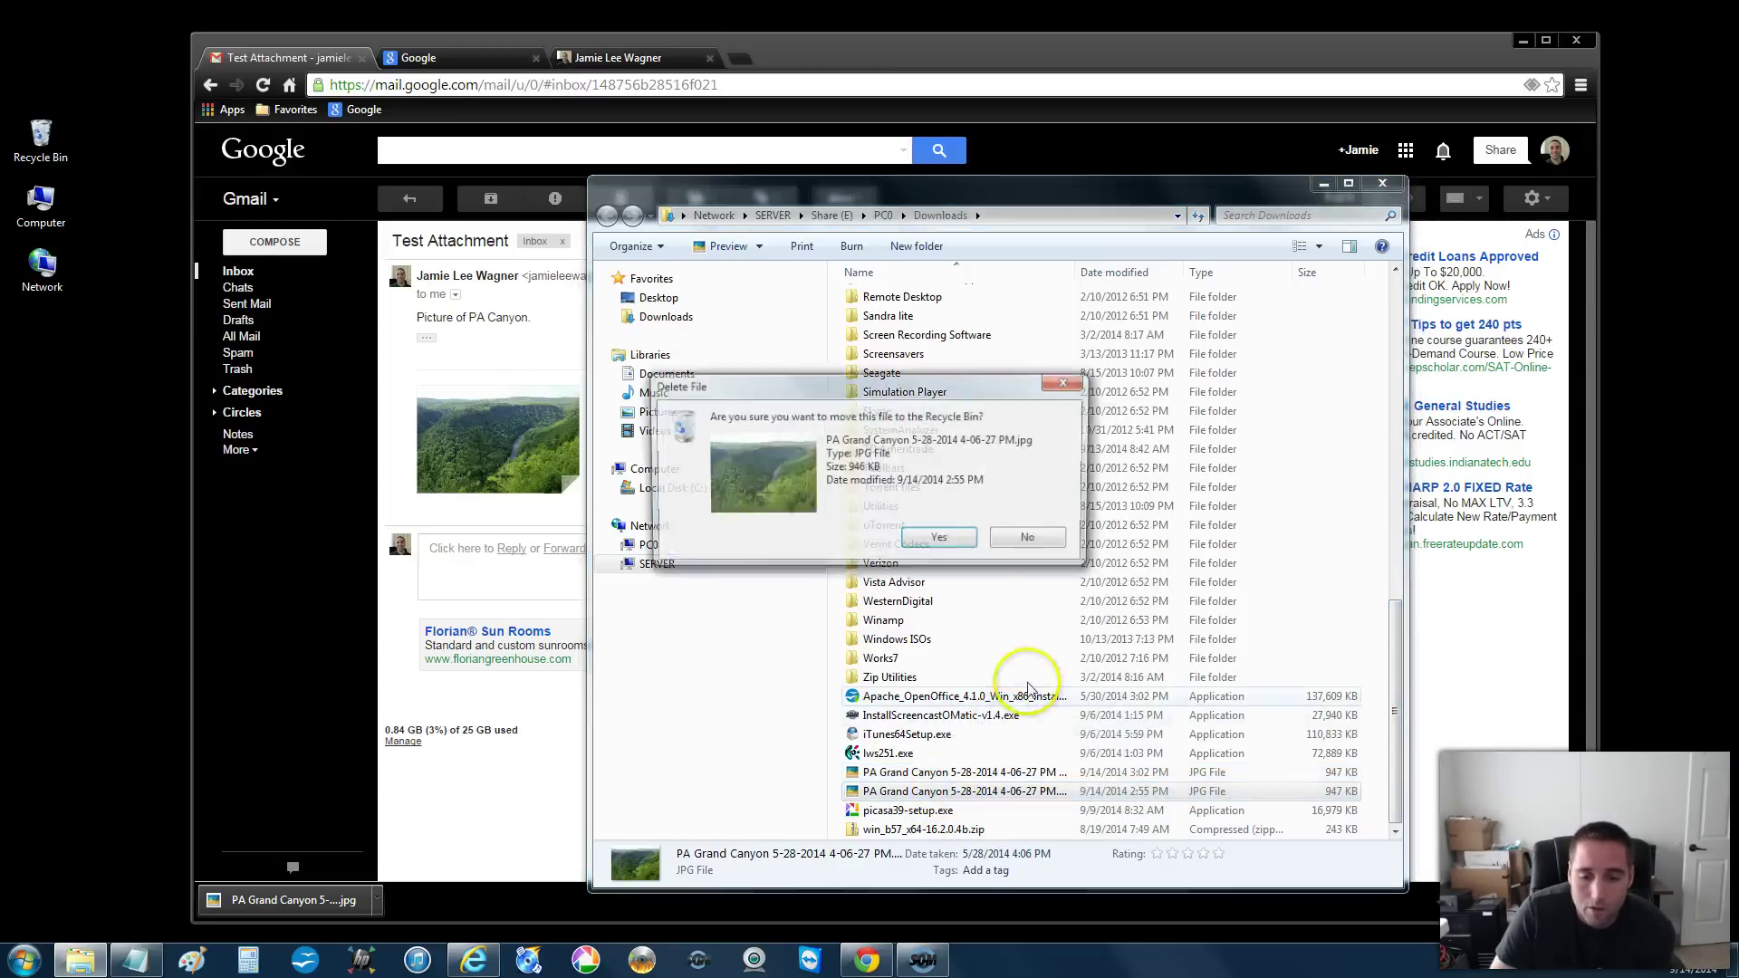
{"action": "left_click", "coordinate": [925, 543]}
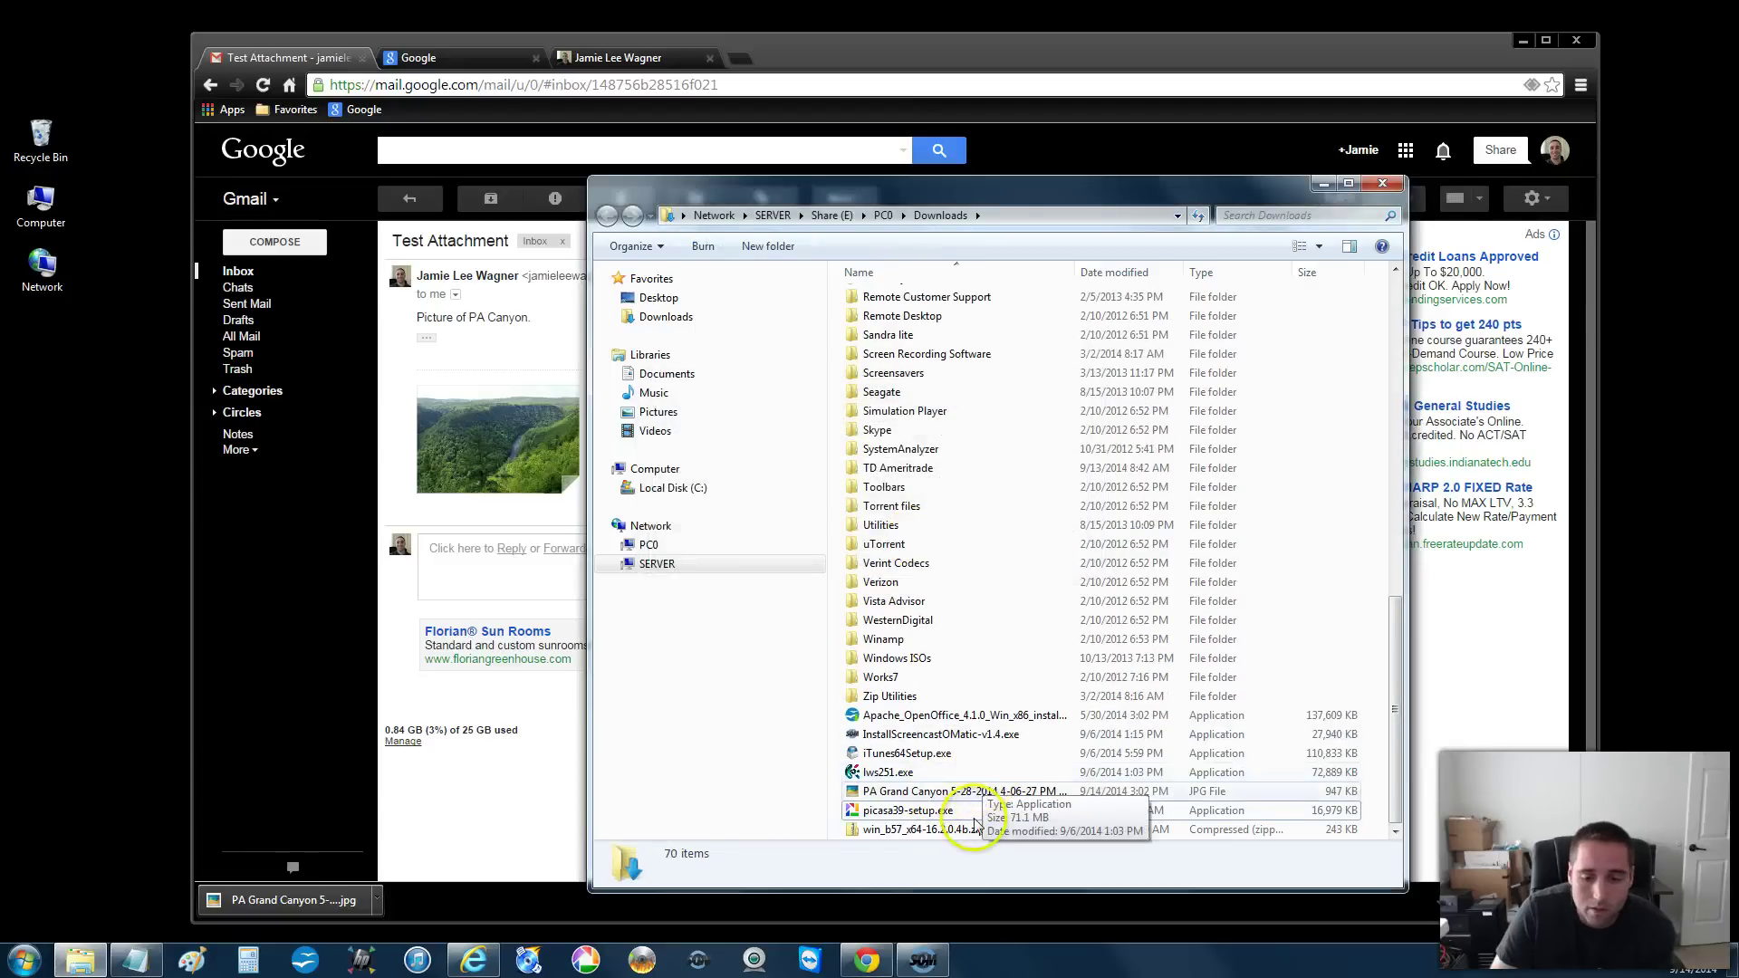
- Open the downloaded PA Grand Canyon photo to check it, and close the viewer
{"action": "left_click", "coordinate": [942, 793]}
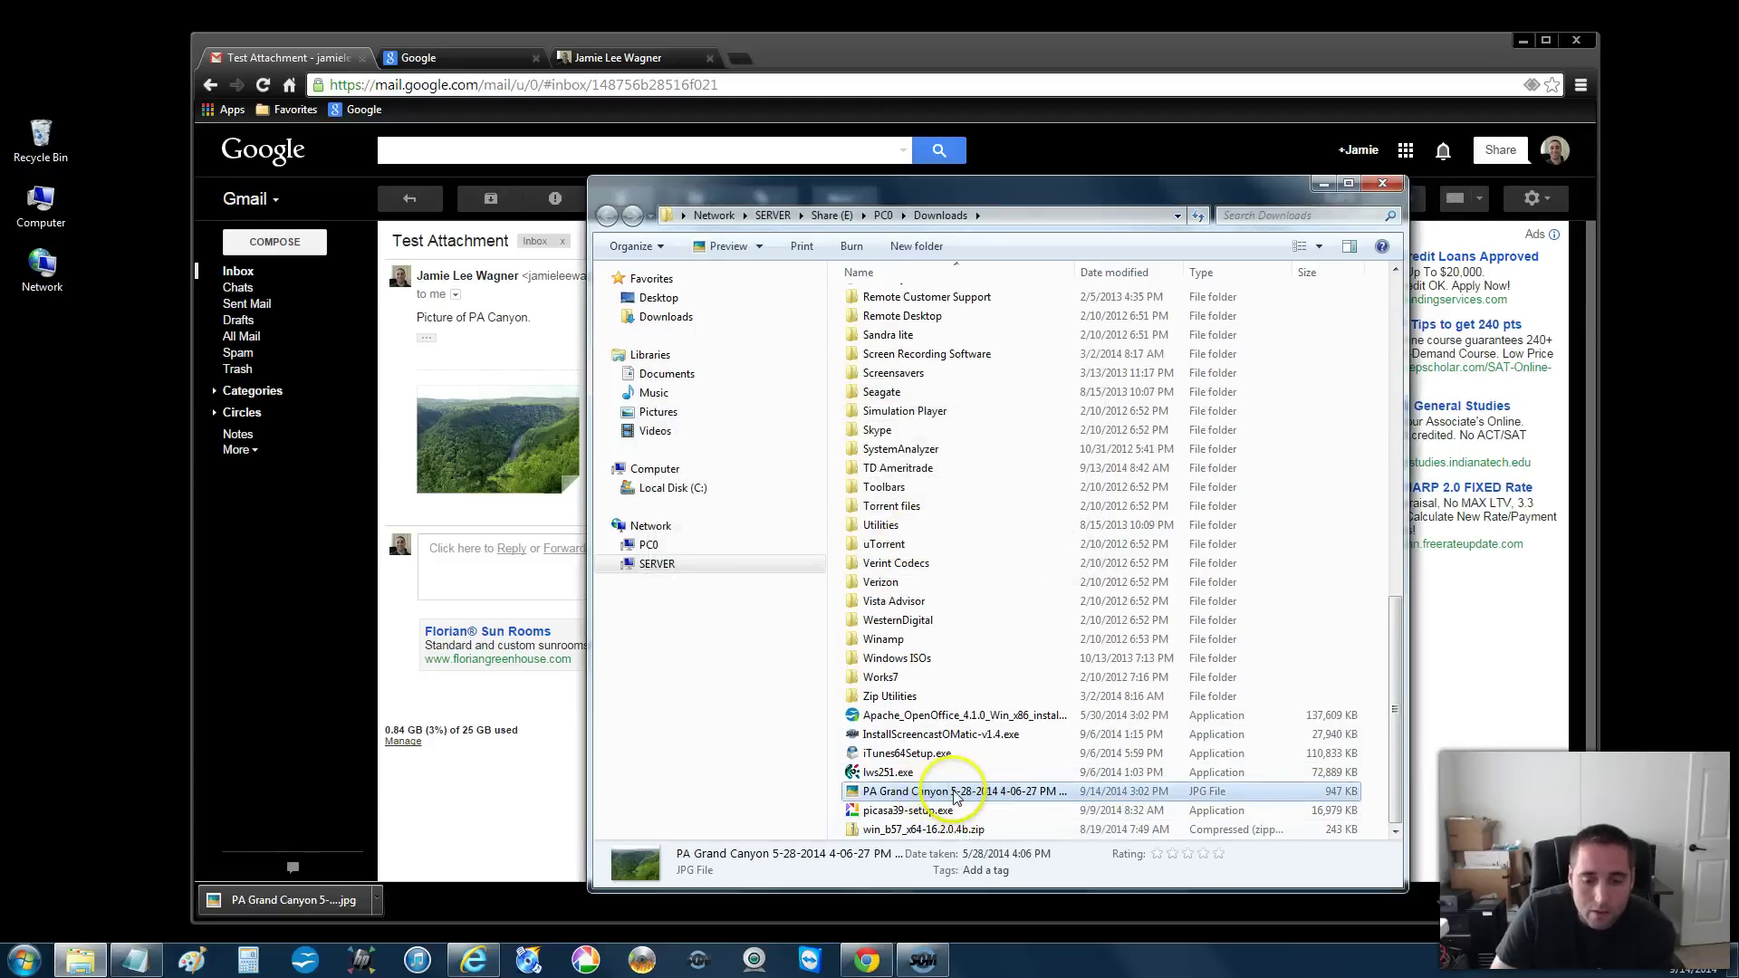
{"action": "double_click", "coordinate": [969, 794]}
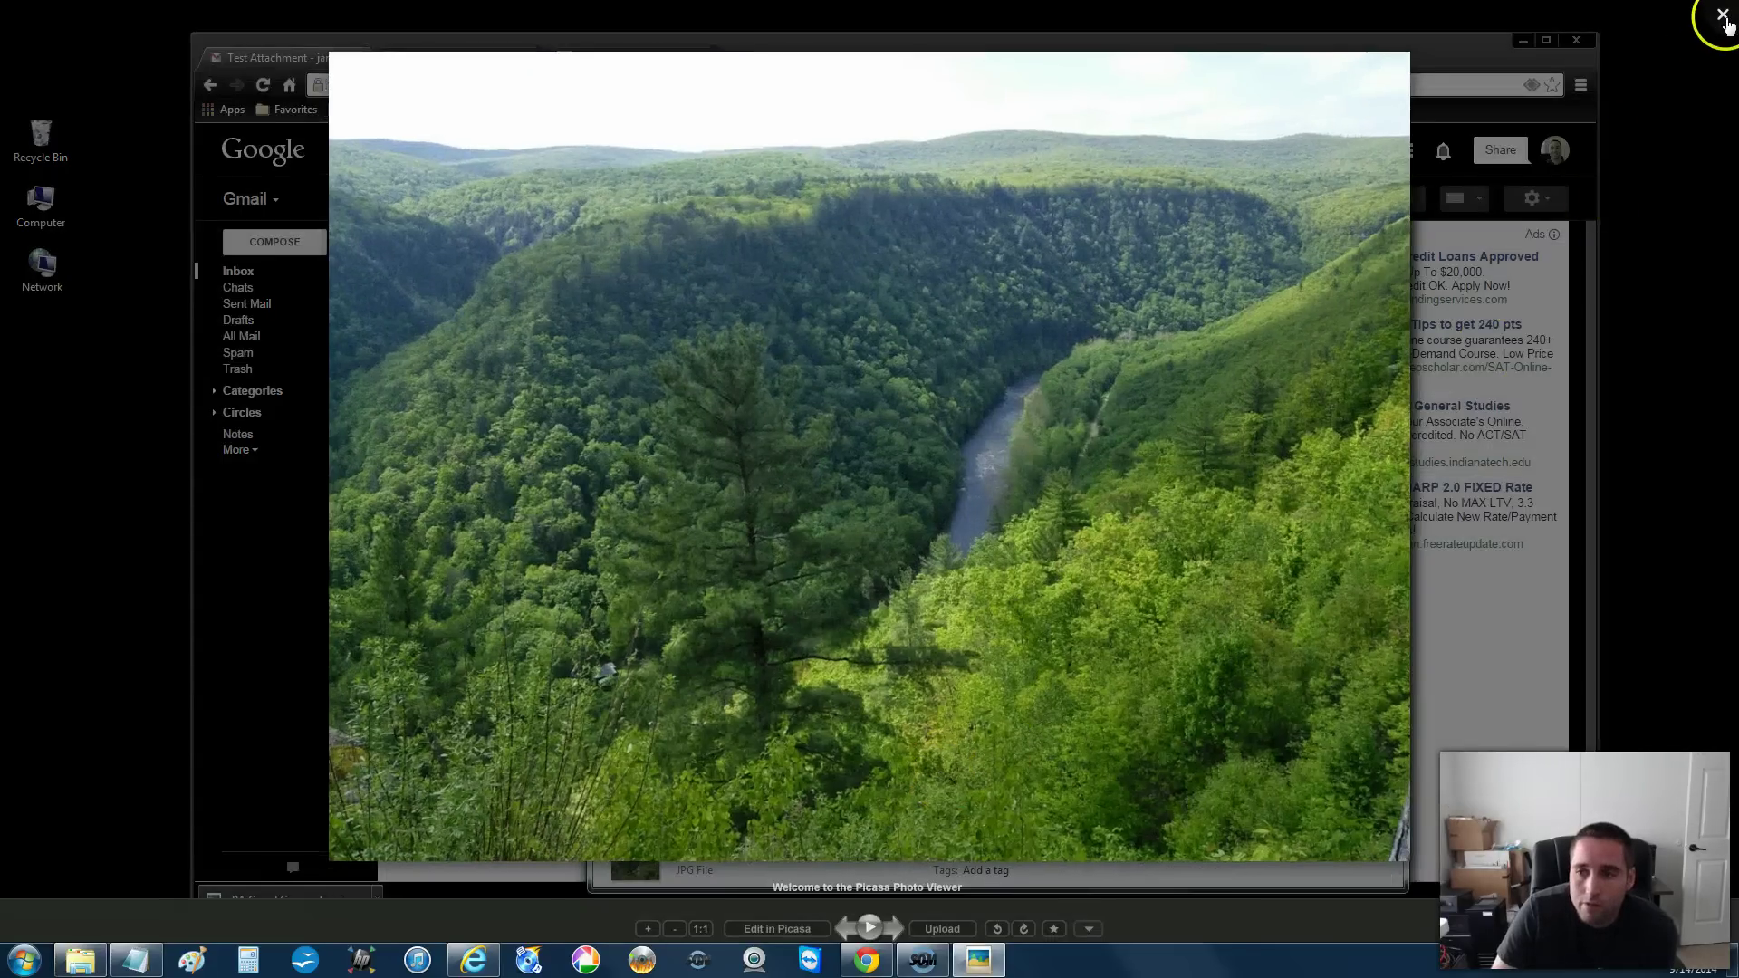
{"action": "left_click", "coordinate": [1723, 17]}
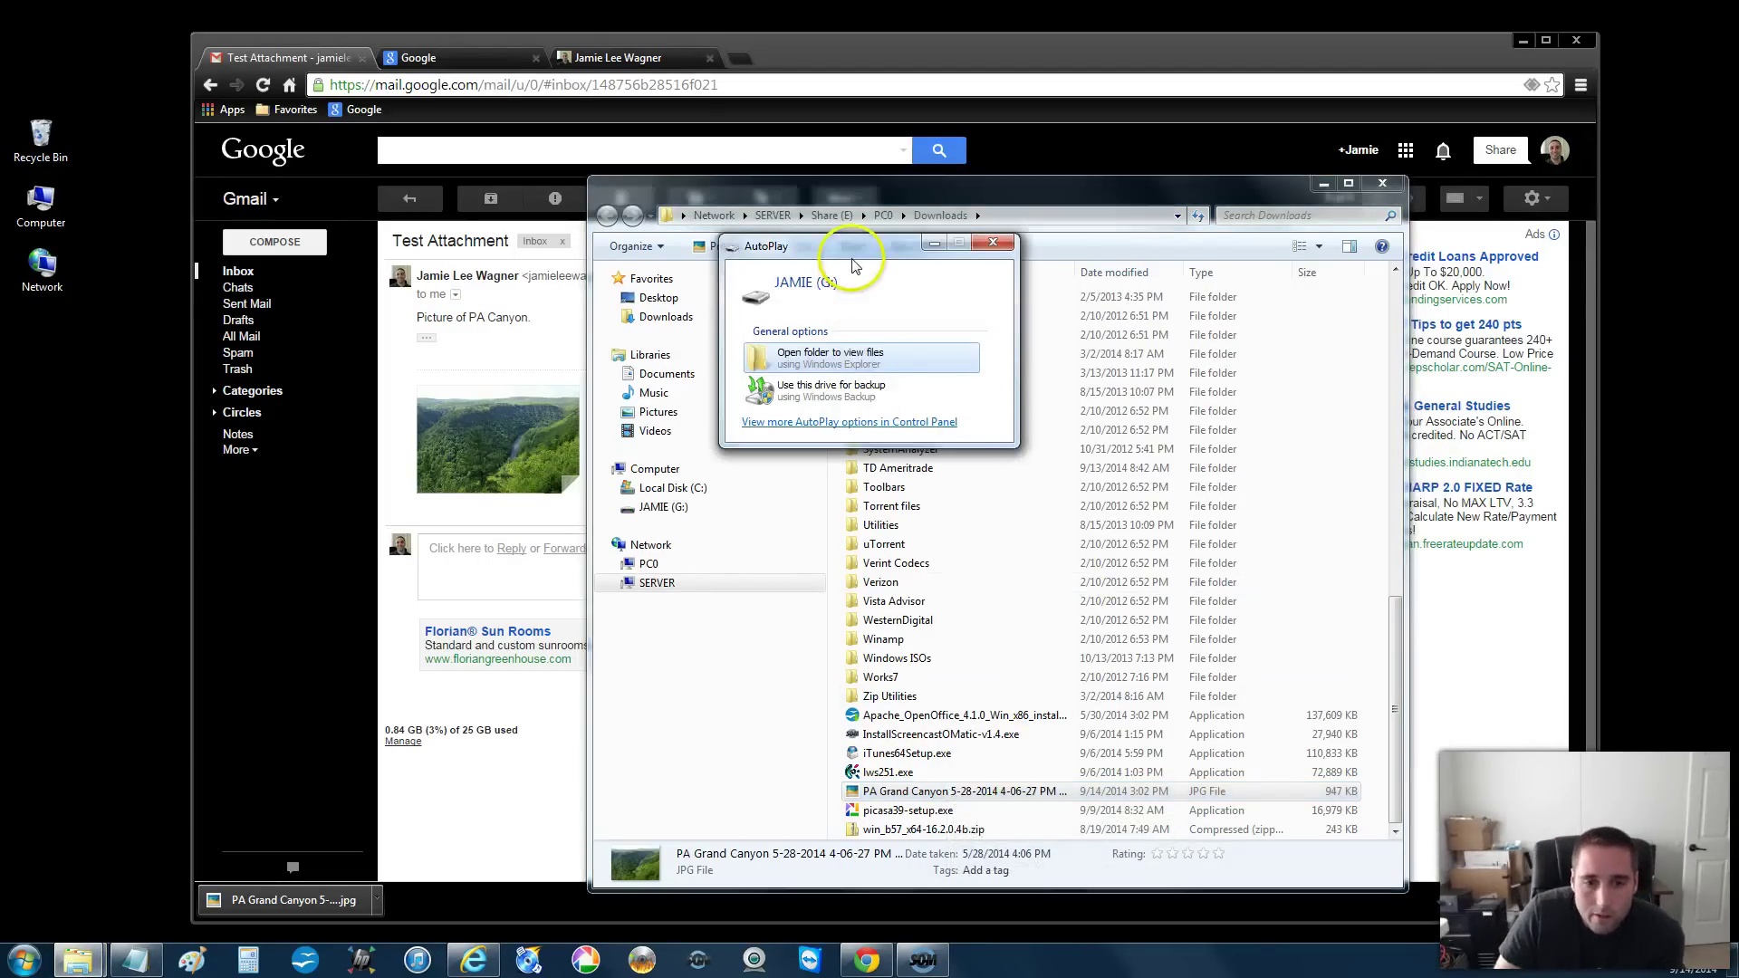
- View the files on the inserted G: drive through AutoPlay and close its folder window
{"action": "left_click_drag", "start_coordinate": [850, 251], "coordinate": [835, 322]}
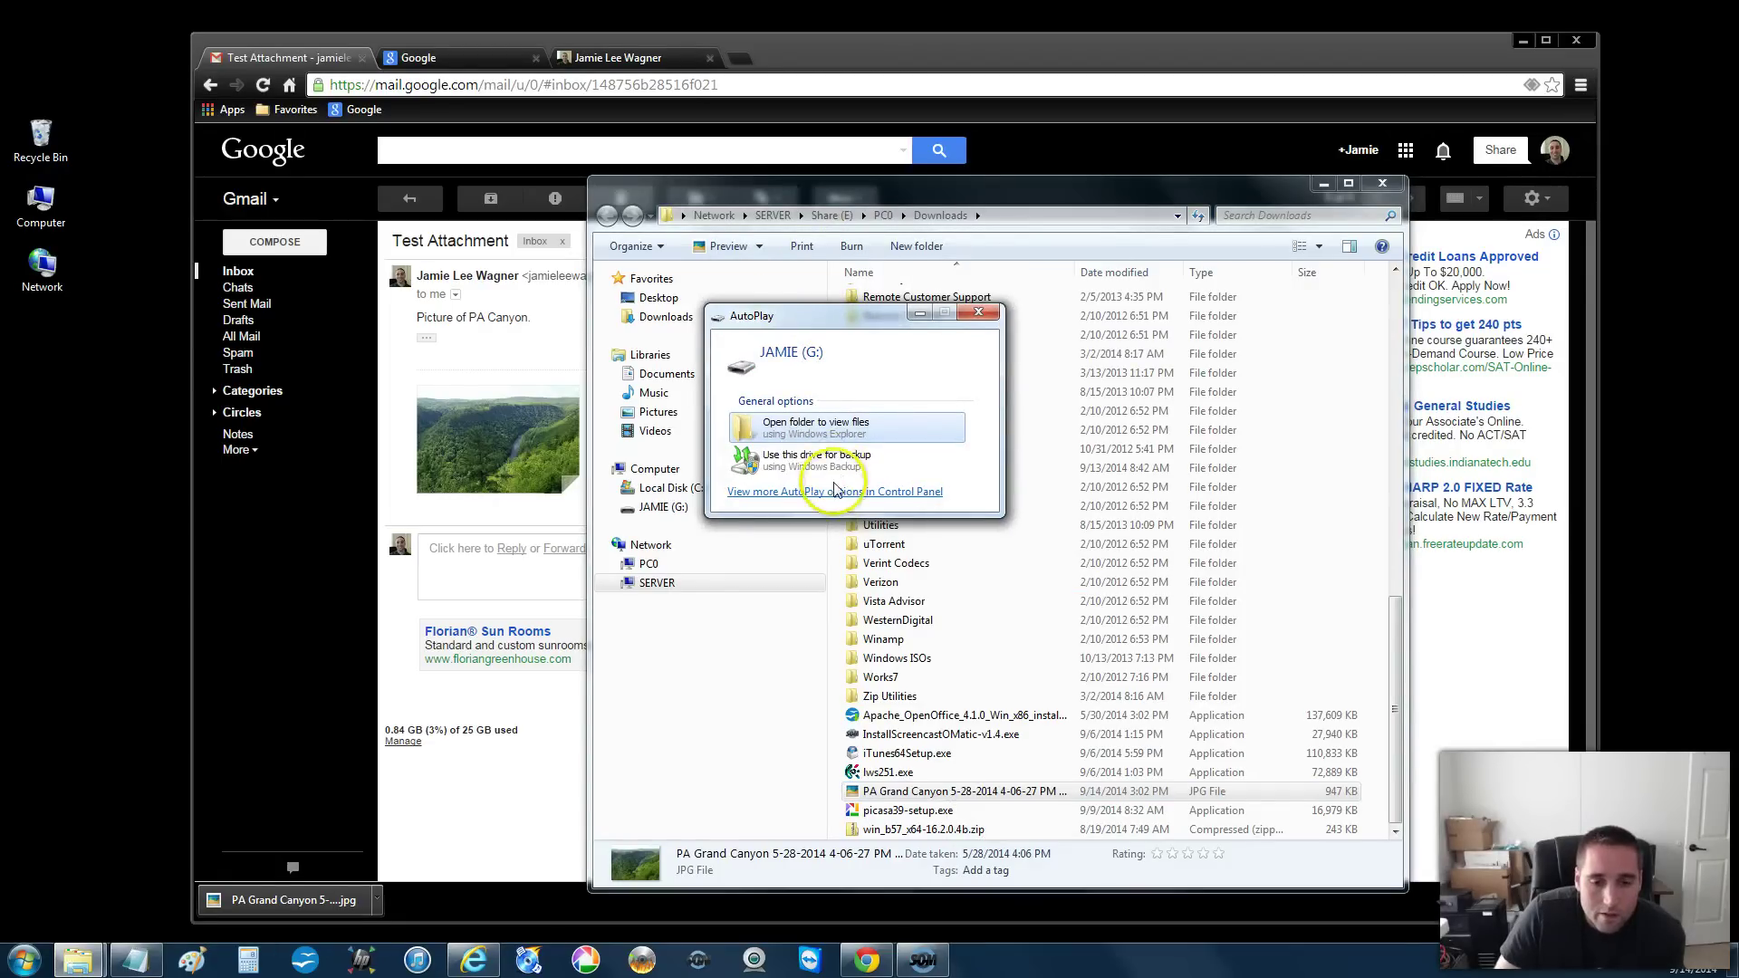
{"action": "left_click", "coordinate": [818, 426]}
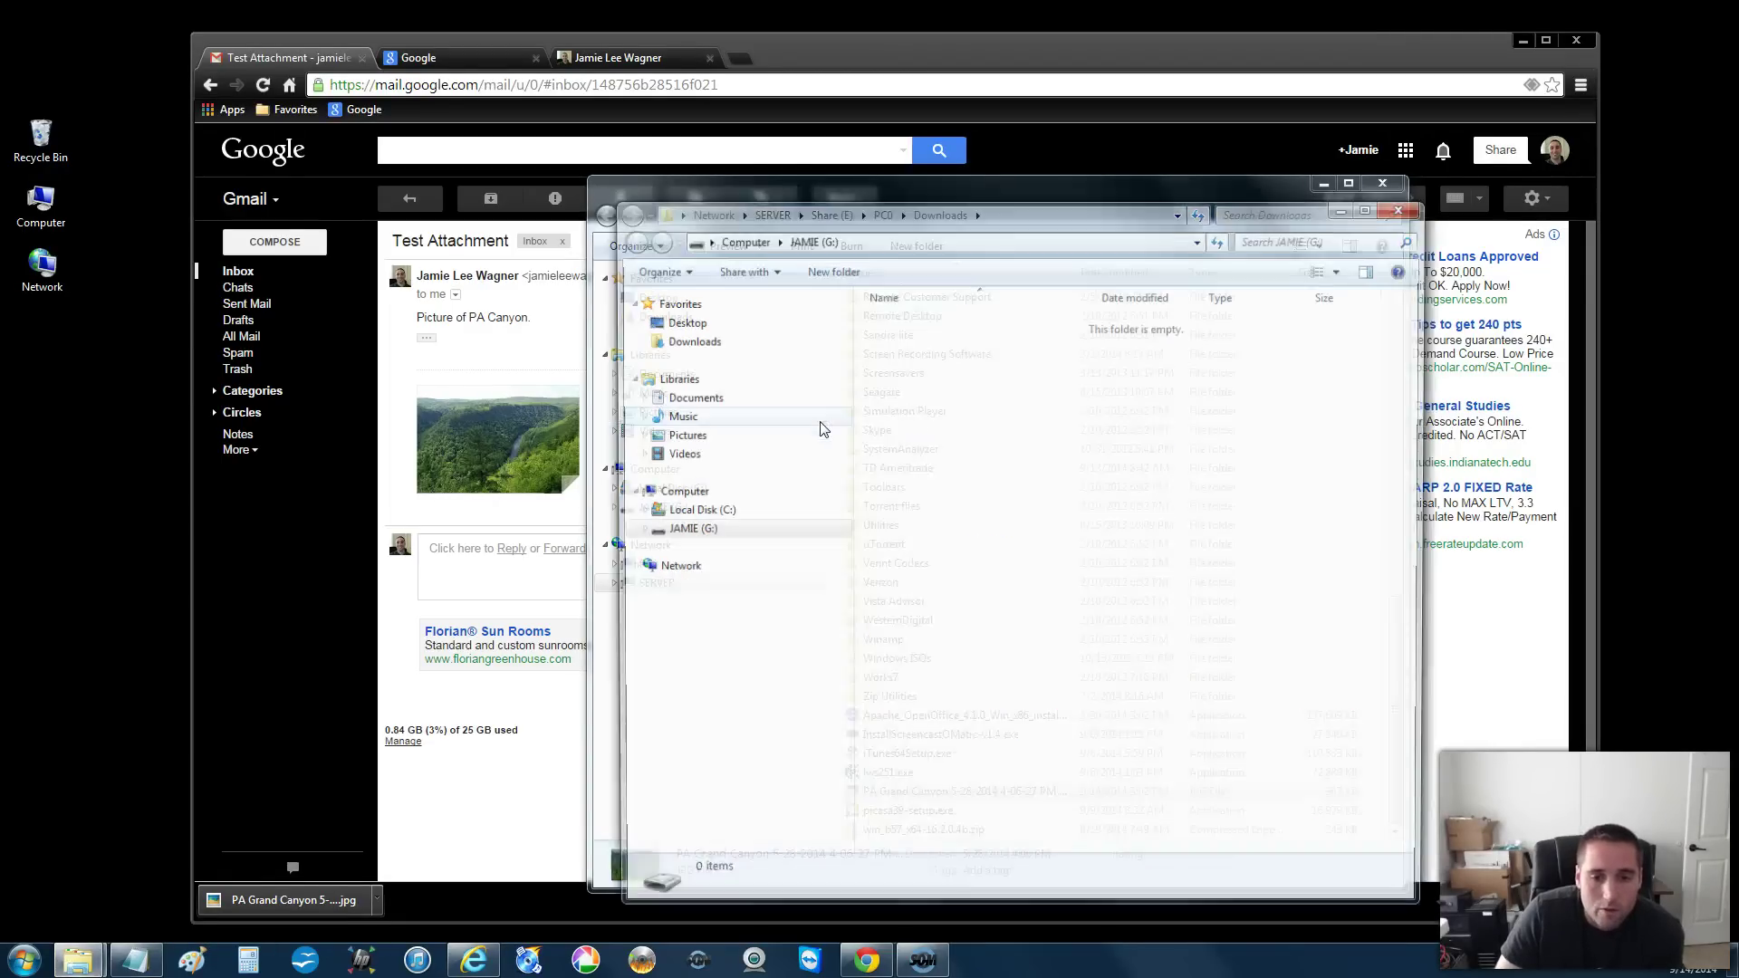
{"action": "left_click_drag", "start_coordinate": [963, 221], "coordinate": [845, 152]}
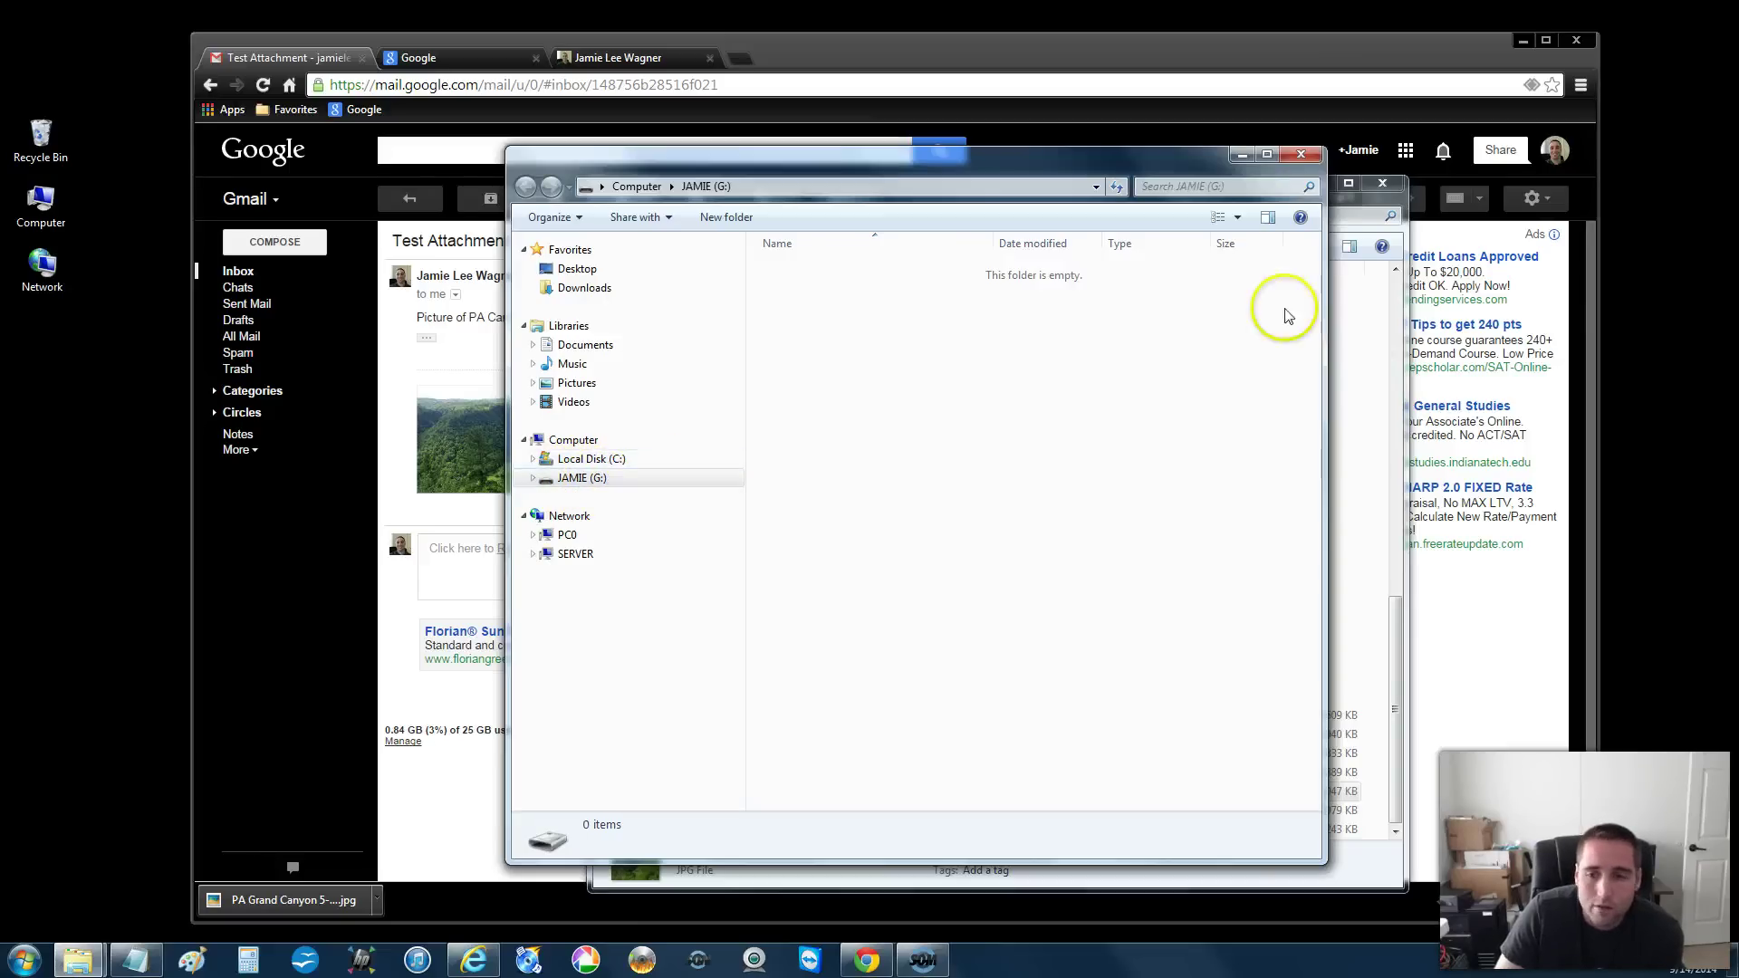
{"action": "left_click", "coordinate": [1297, 156]}
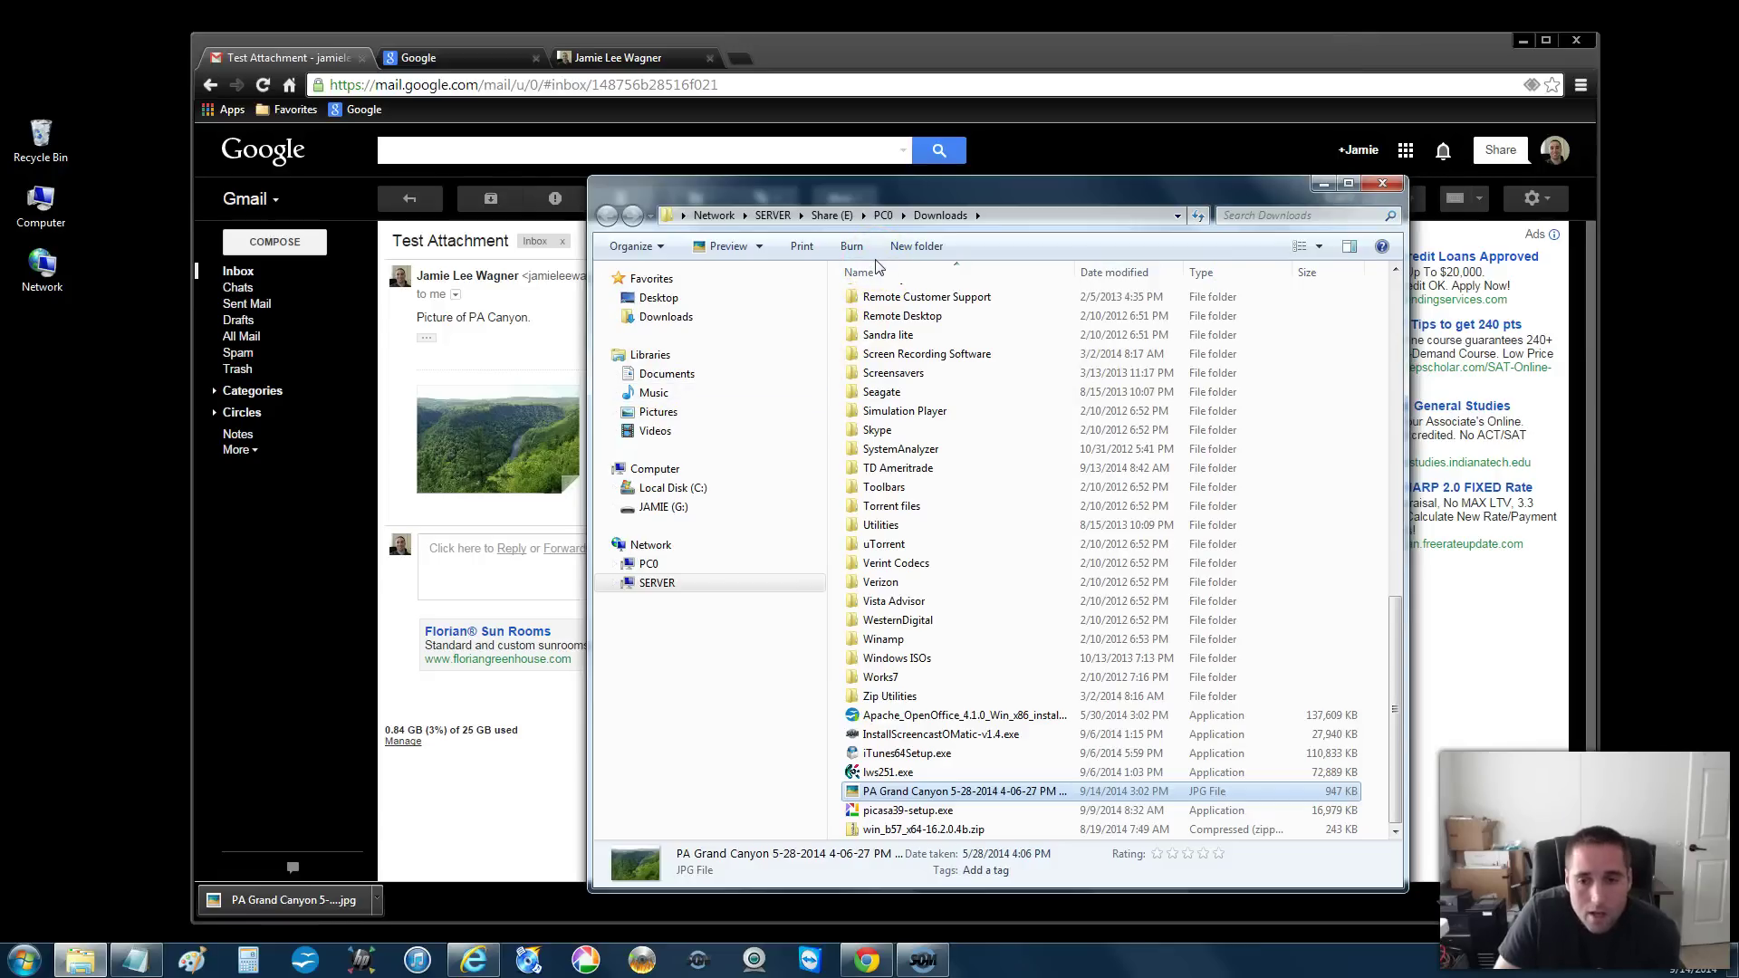
- Open the removable G: drive from the Computer window, dismissing the AutoPlay prompt
{"action": "double_click", "coordinate": [40, 206]}
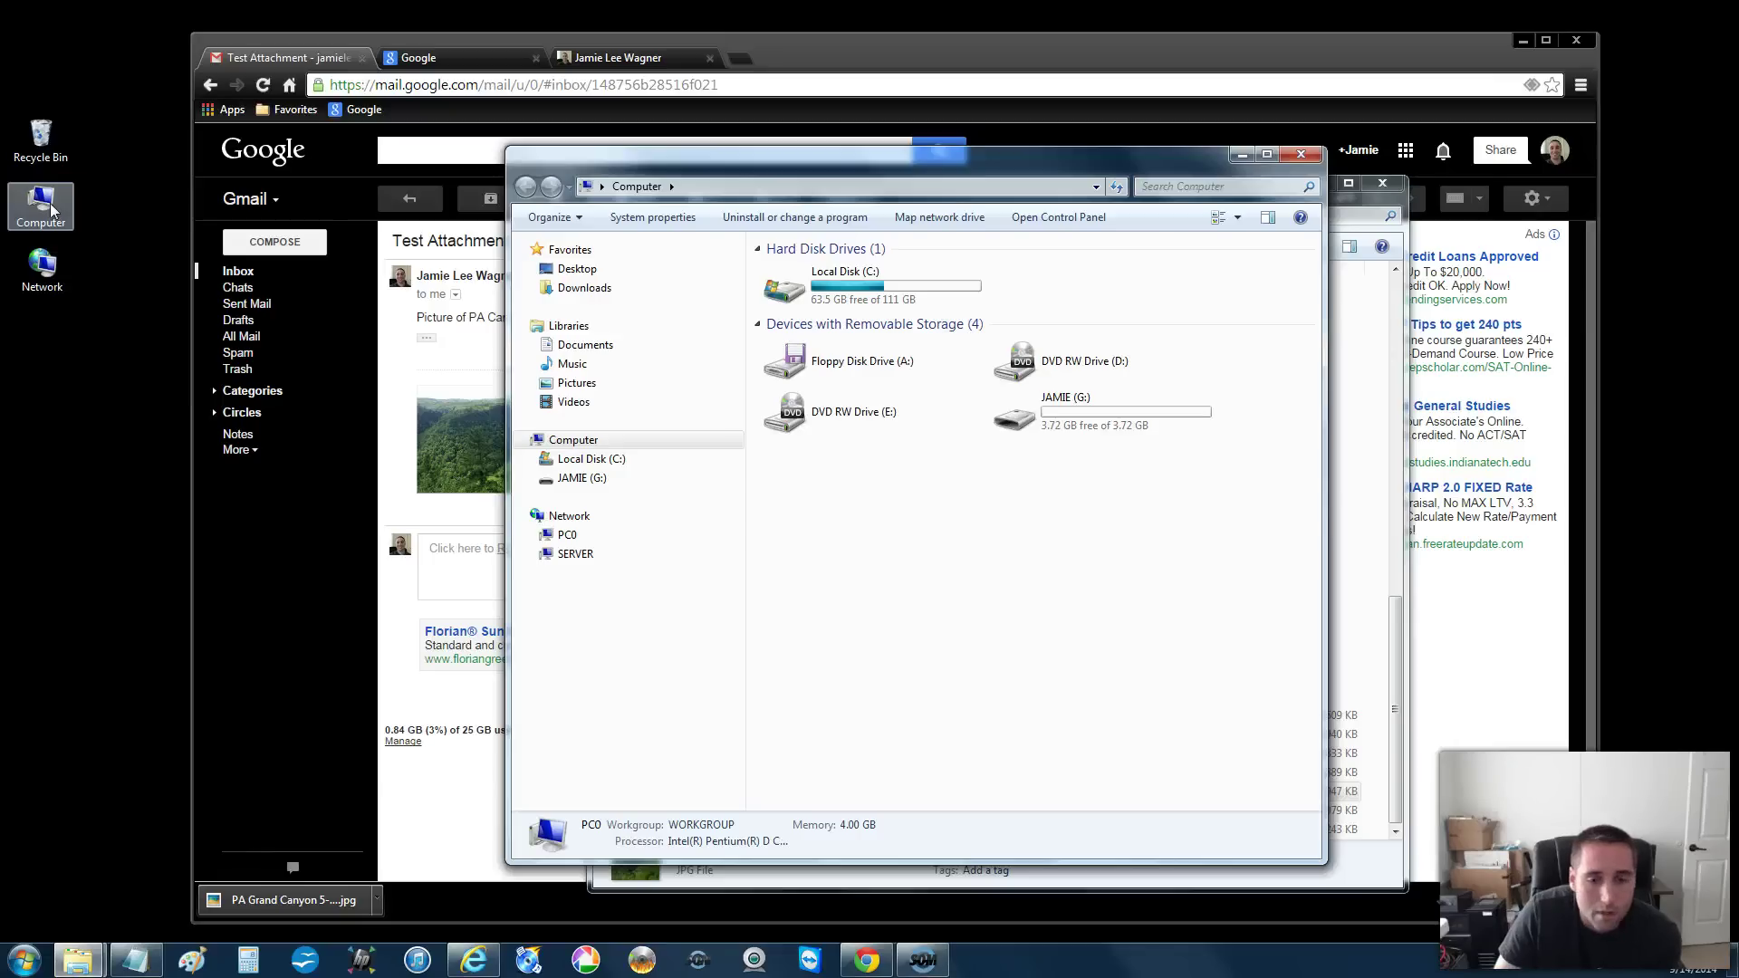
{"action": "mouse_move", "coordinate": [855, 161]}
{"action": "left_mouse_down"}
{"action": "mouse_move", "coordinate": [820, 157]}
{"action": "mouse_move", "coordinate": [867, 167]}
{"action": "left_mouse_up"}
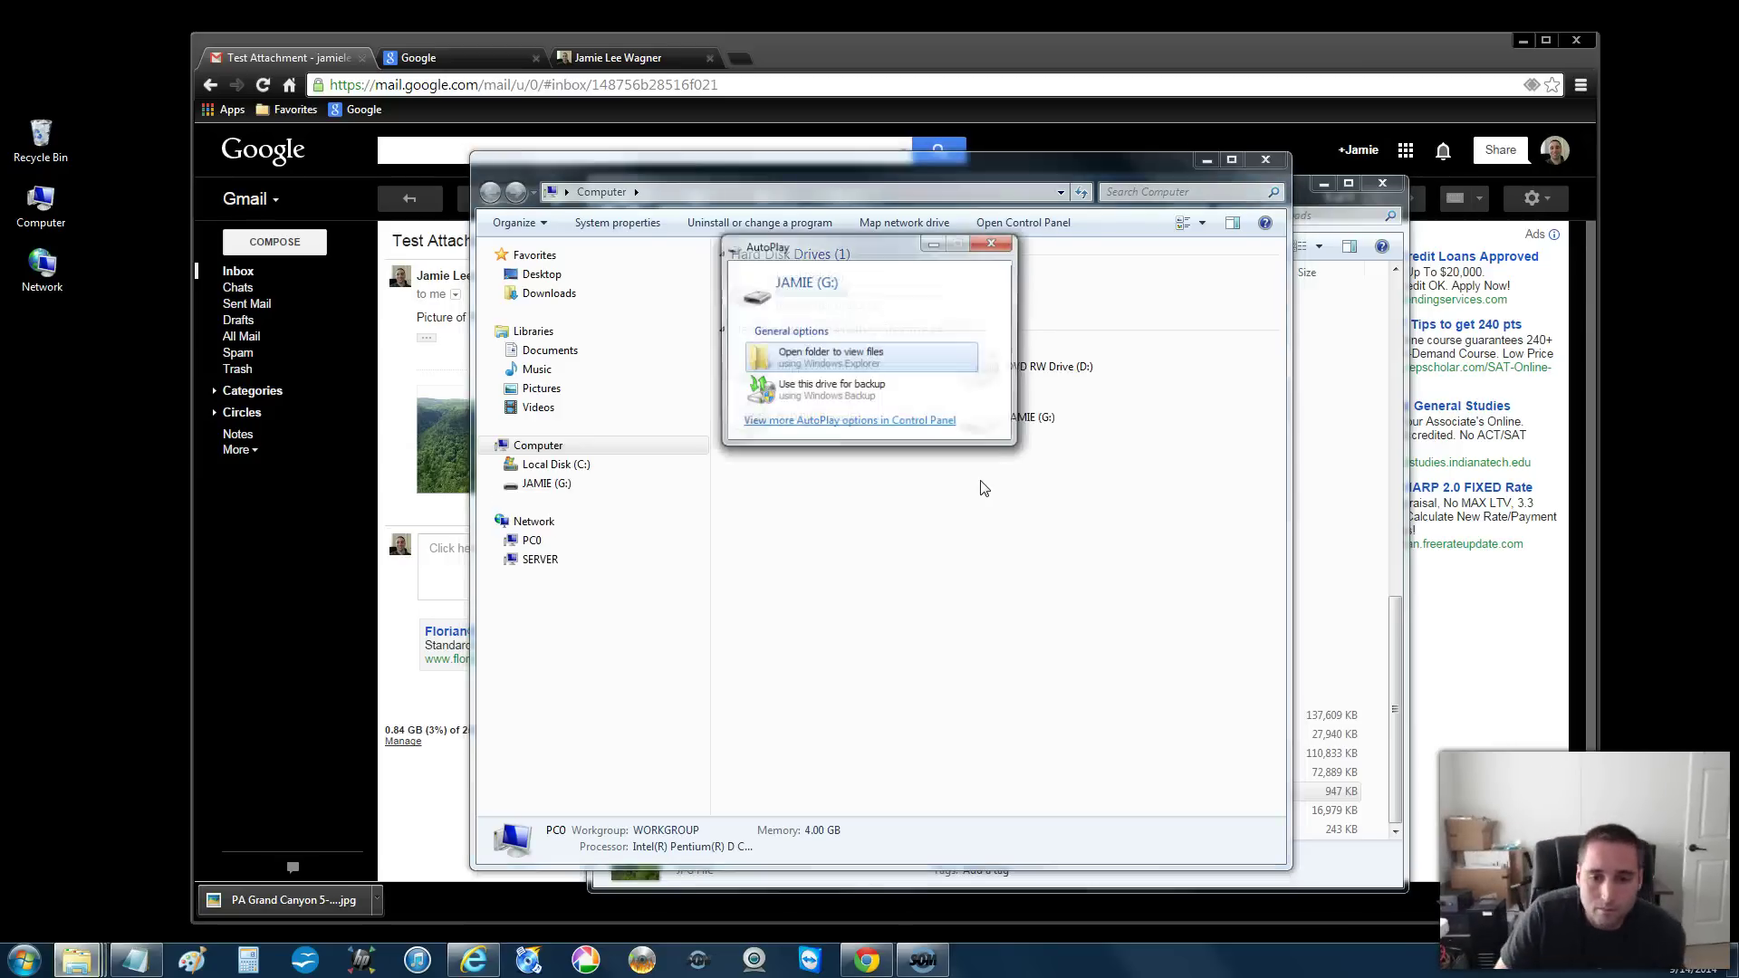
{"action": "left_click_drag", "start_coordinate": [893, 242], "coordinate": [796, 252]}
{"action": "left_click", "coordinate": [883, 245]}
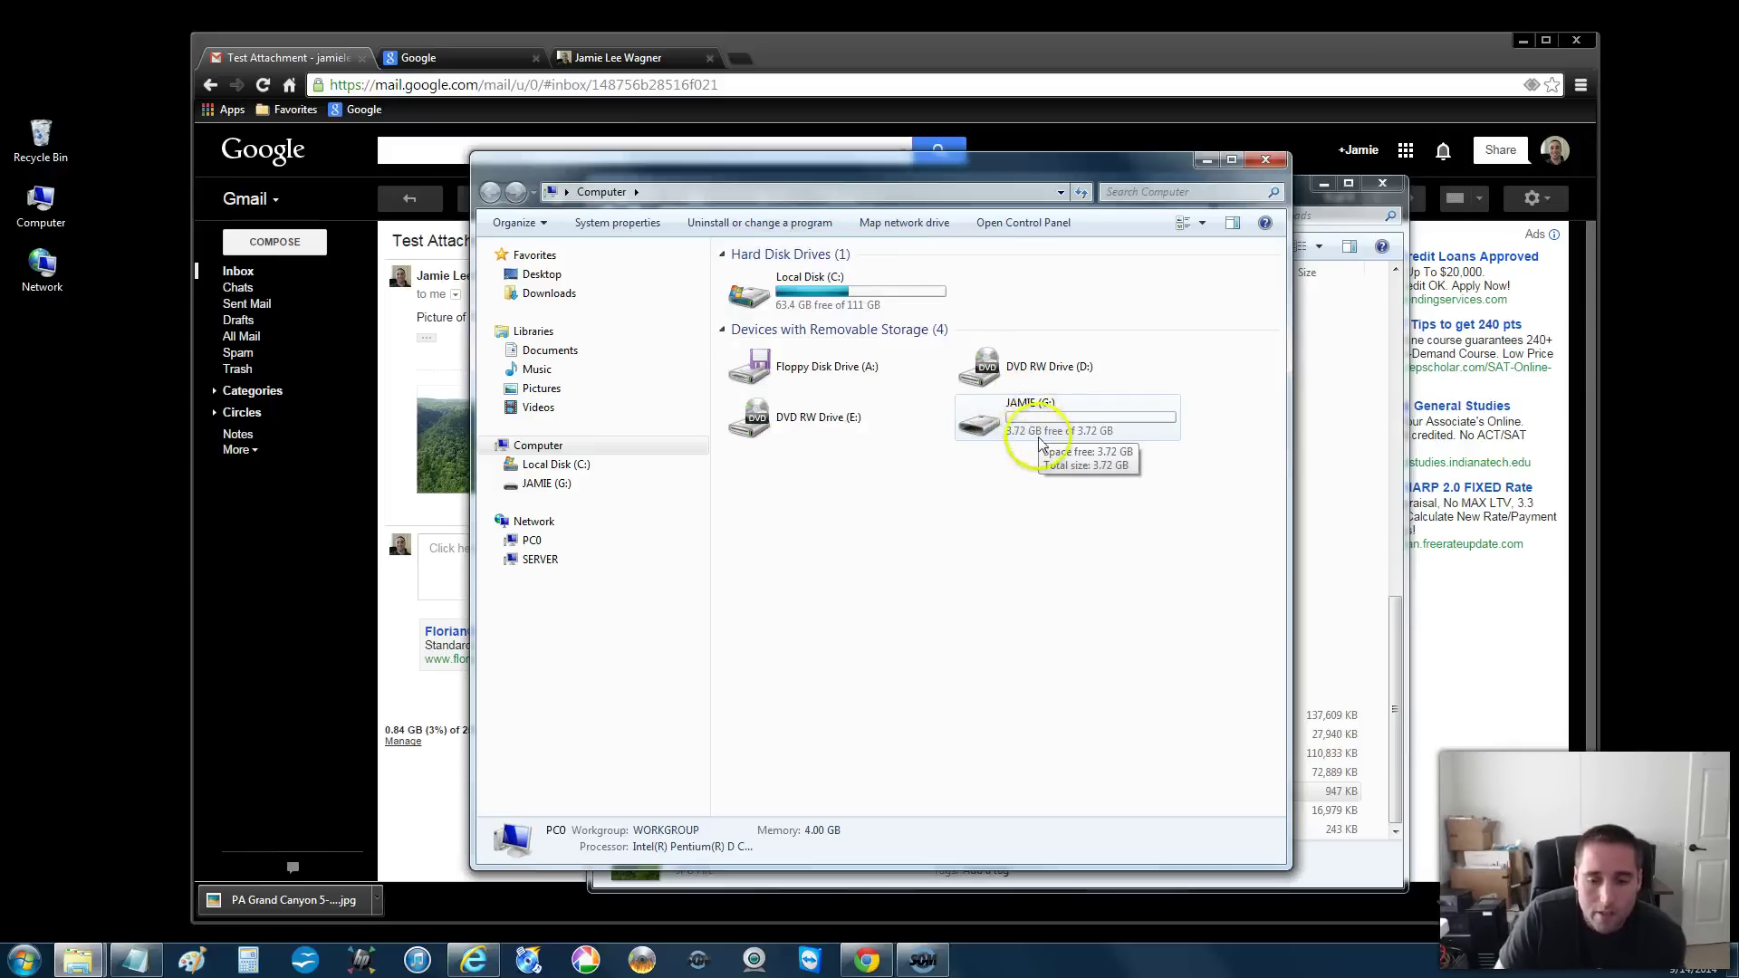
{"action": "double_click", "coordinate": [1036, 422]}
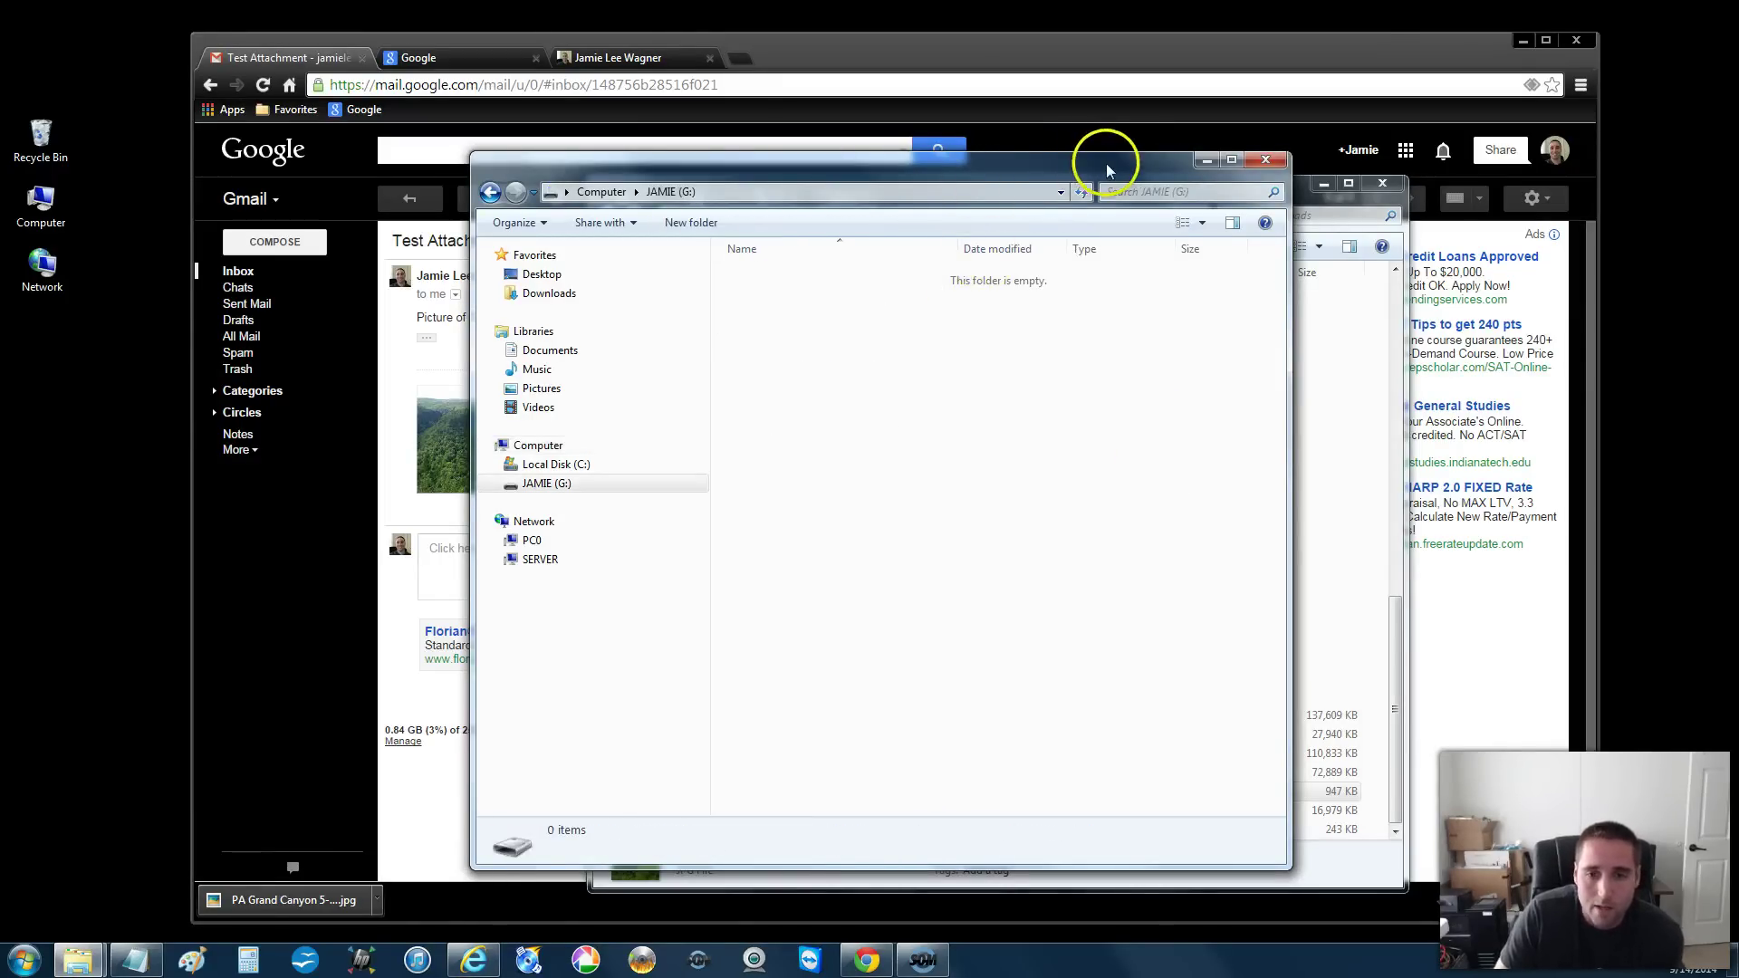
- Place the G: drive and Downloads windows side by side and copy the PA Grand Canyon photo from Downloads onto the G: drive
{"action": "left_click_drag", "start_coordinate": [1106, 165], "coordinate": [667, 132]}
{"action": "left_click_drag", "start_coordinate": [942, 185], "coordinate": [1247, 115]}
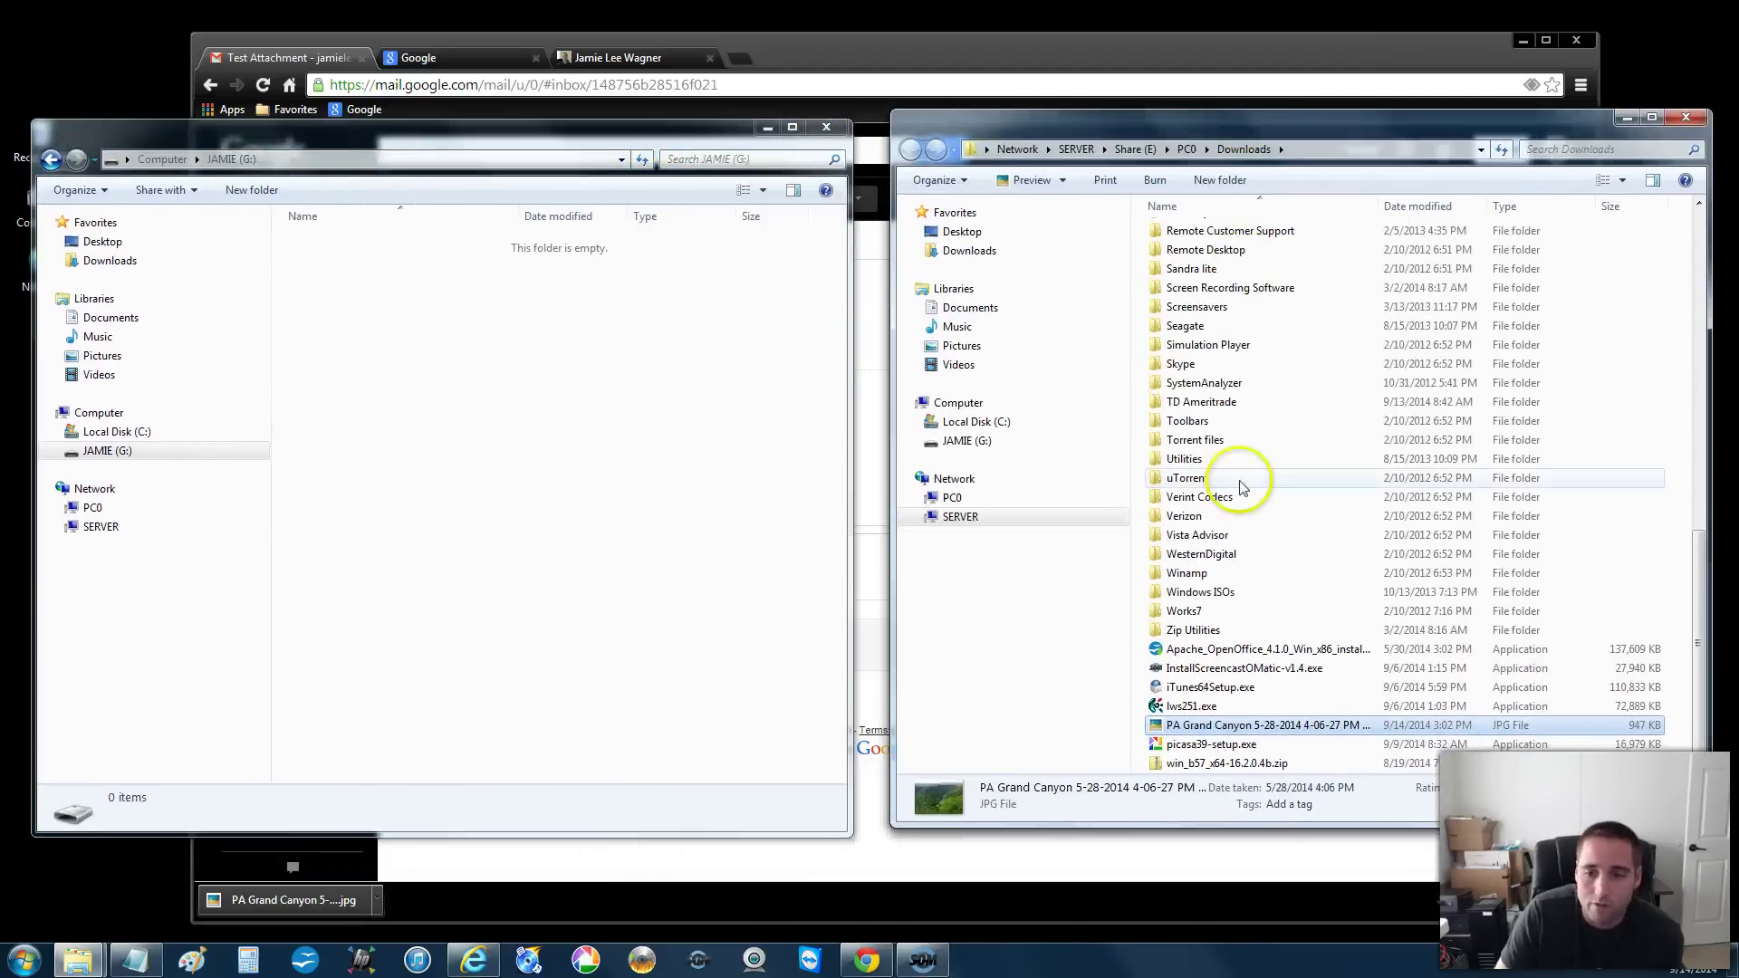
{"action": "right_click", "coordinate": [1237, 731]}
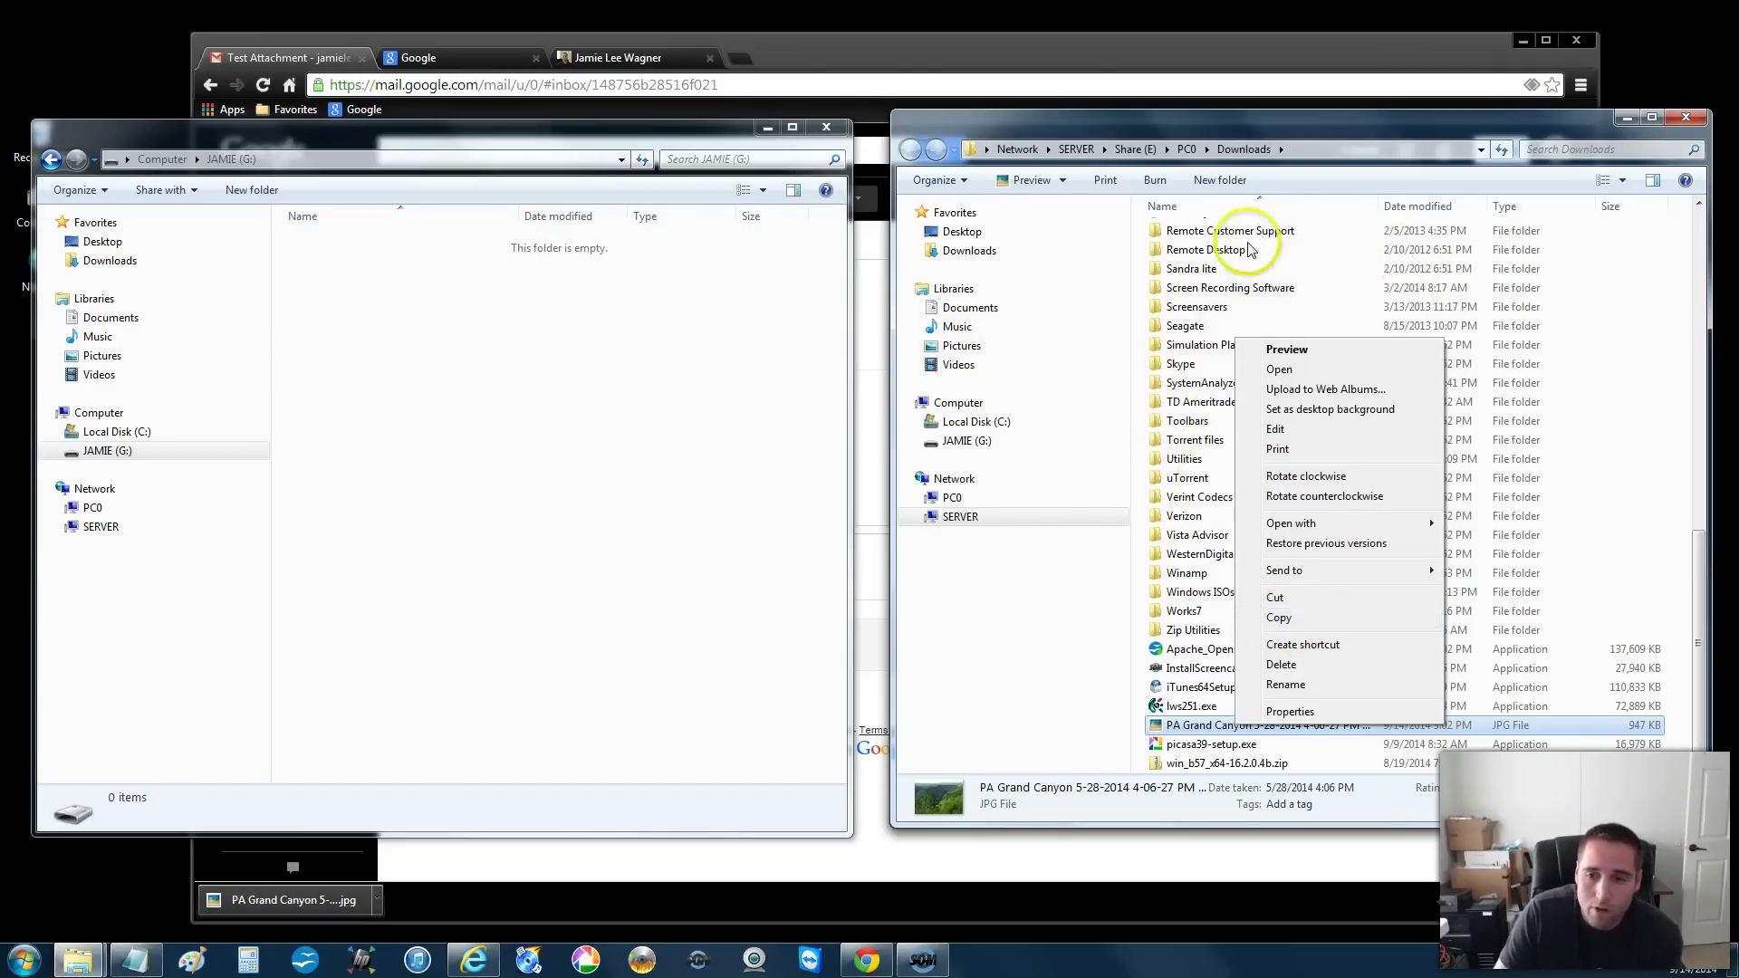
{"action": "left_click", "coordinate": [1280, 619]}
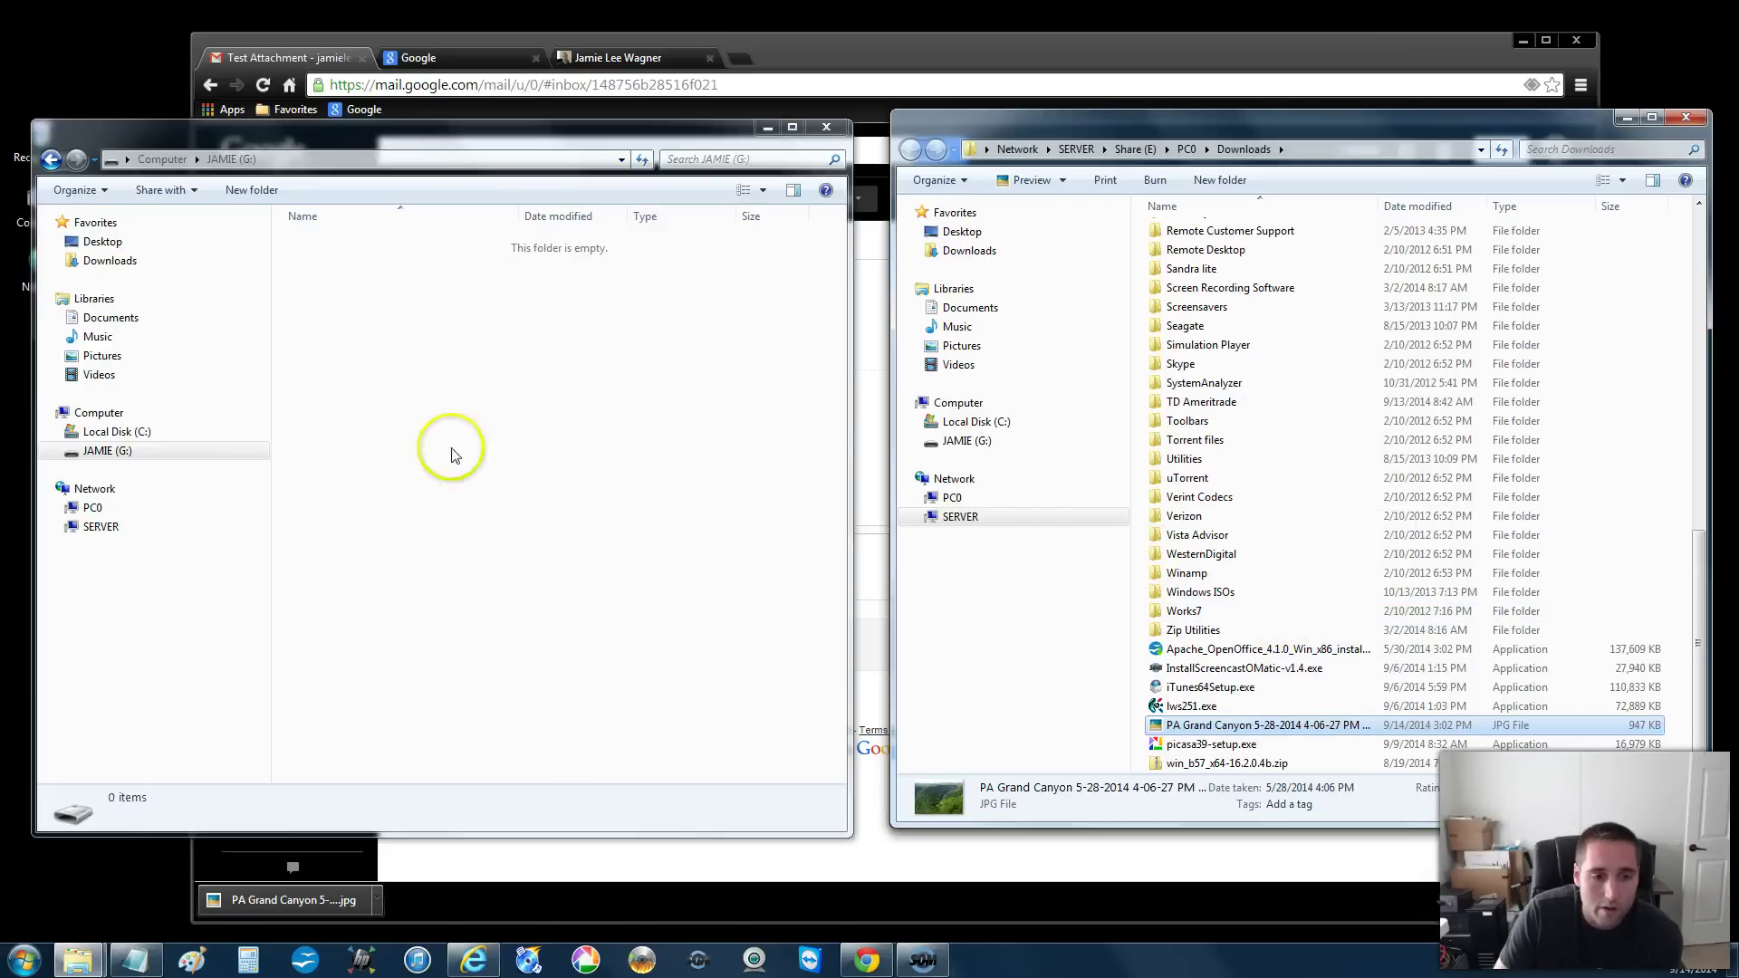
{"action": "right_click", "coordinate": [533, 471]}
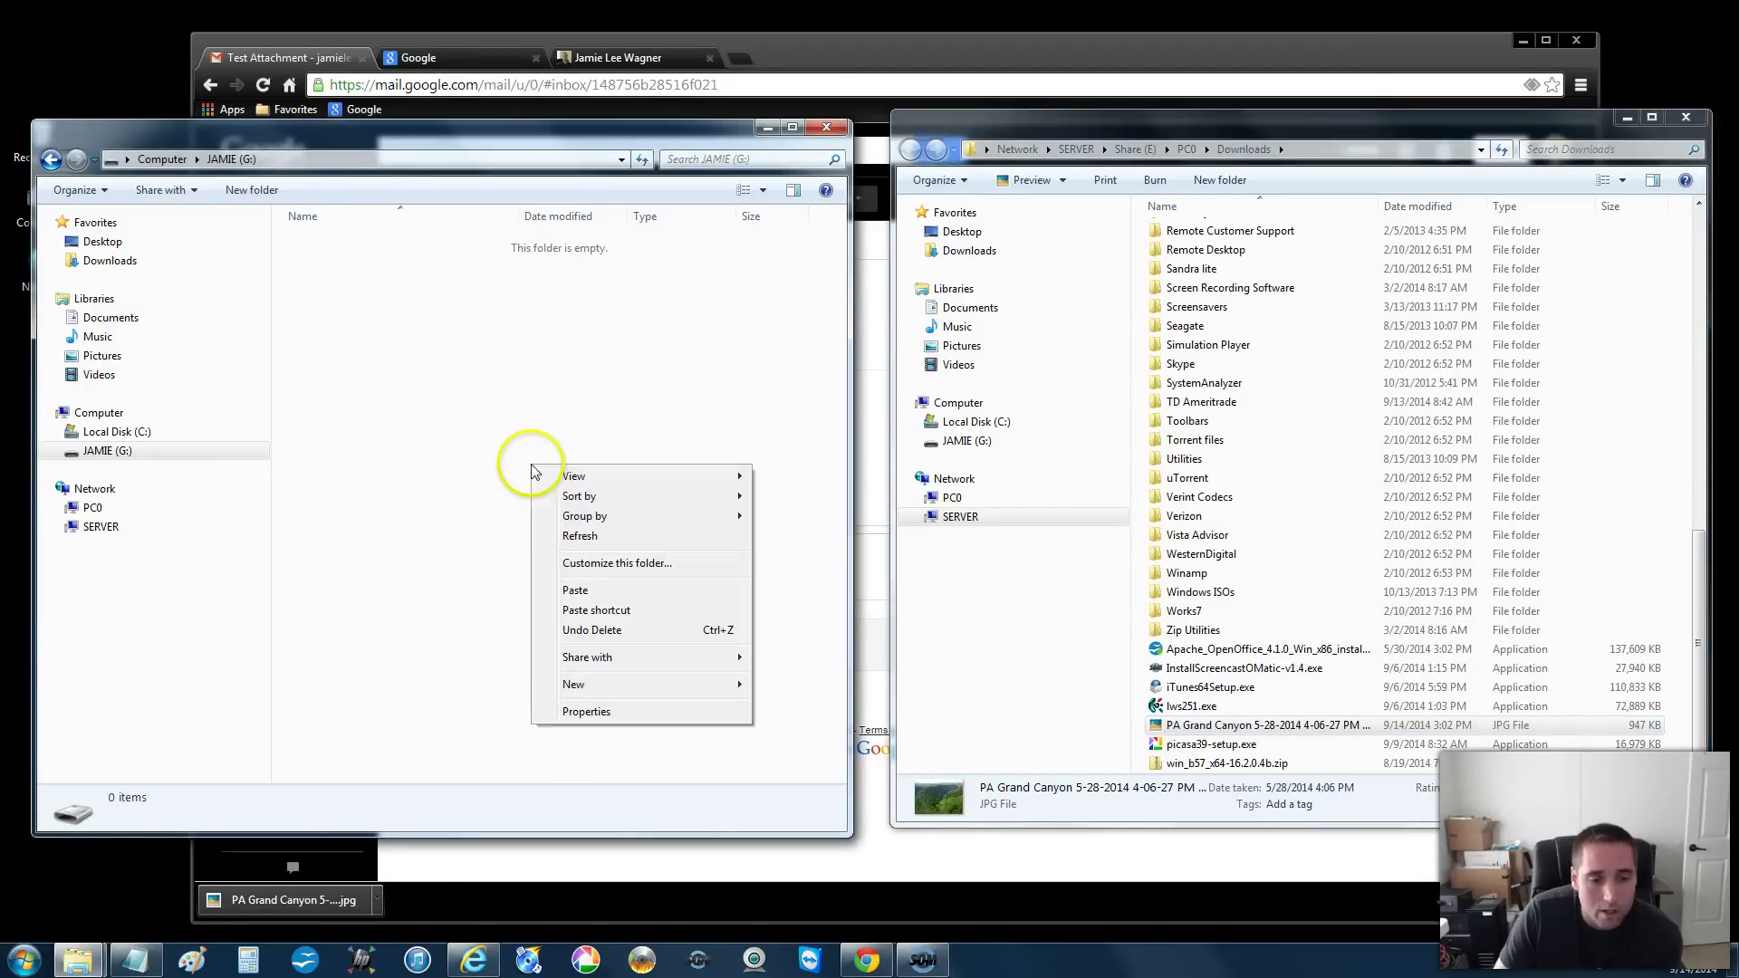
{"action": "left_click", "coordinate": [583, 593]}
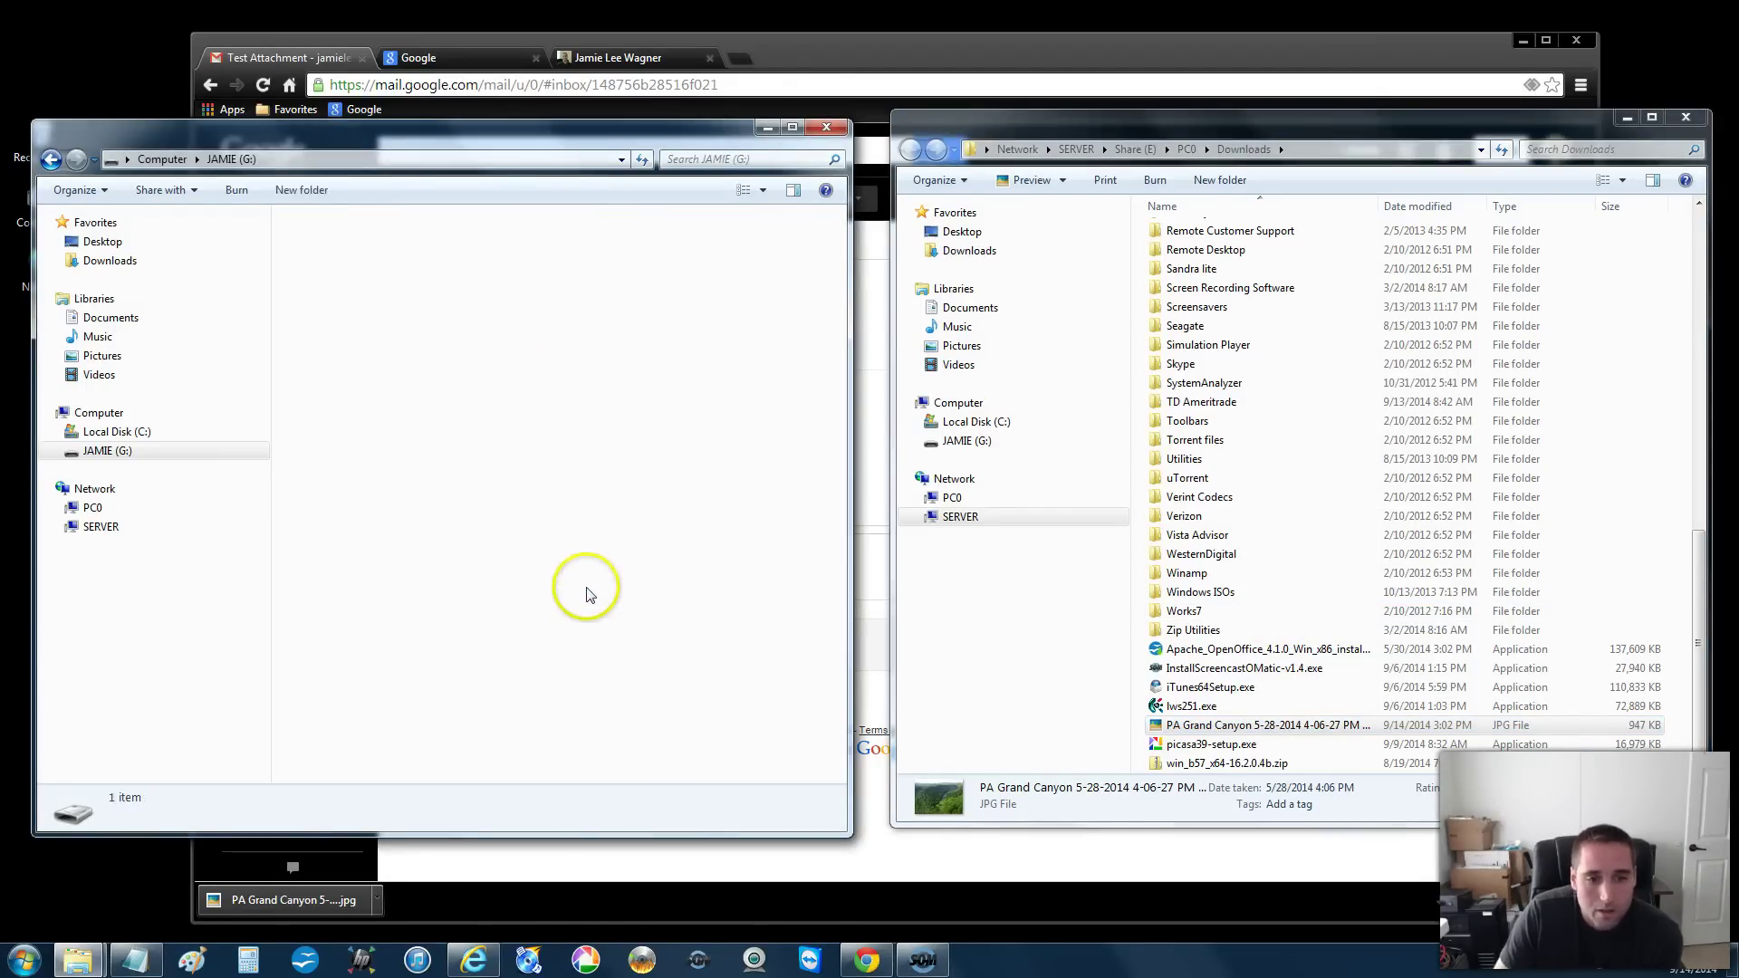
{"action": "left_click", "coordinate": [586, 594]}
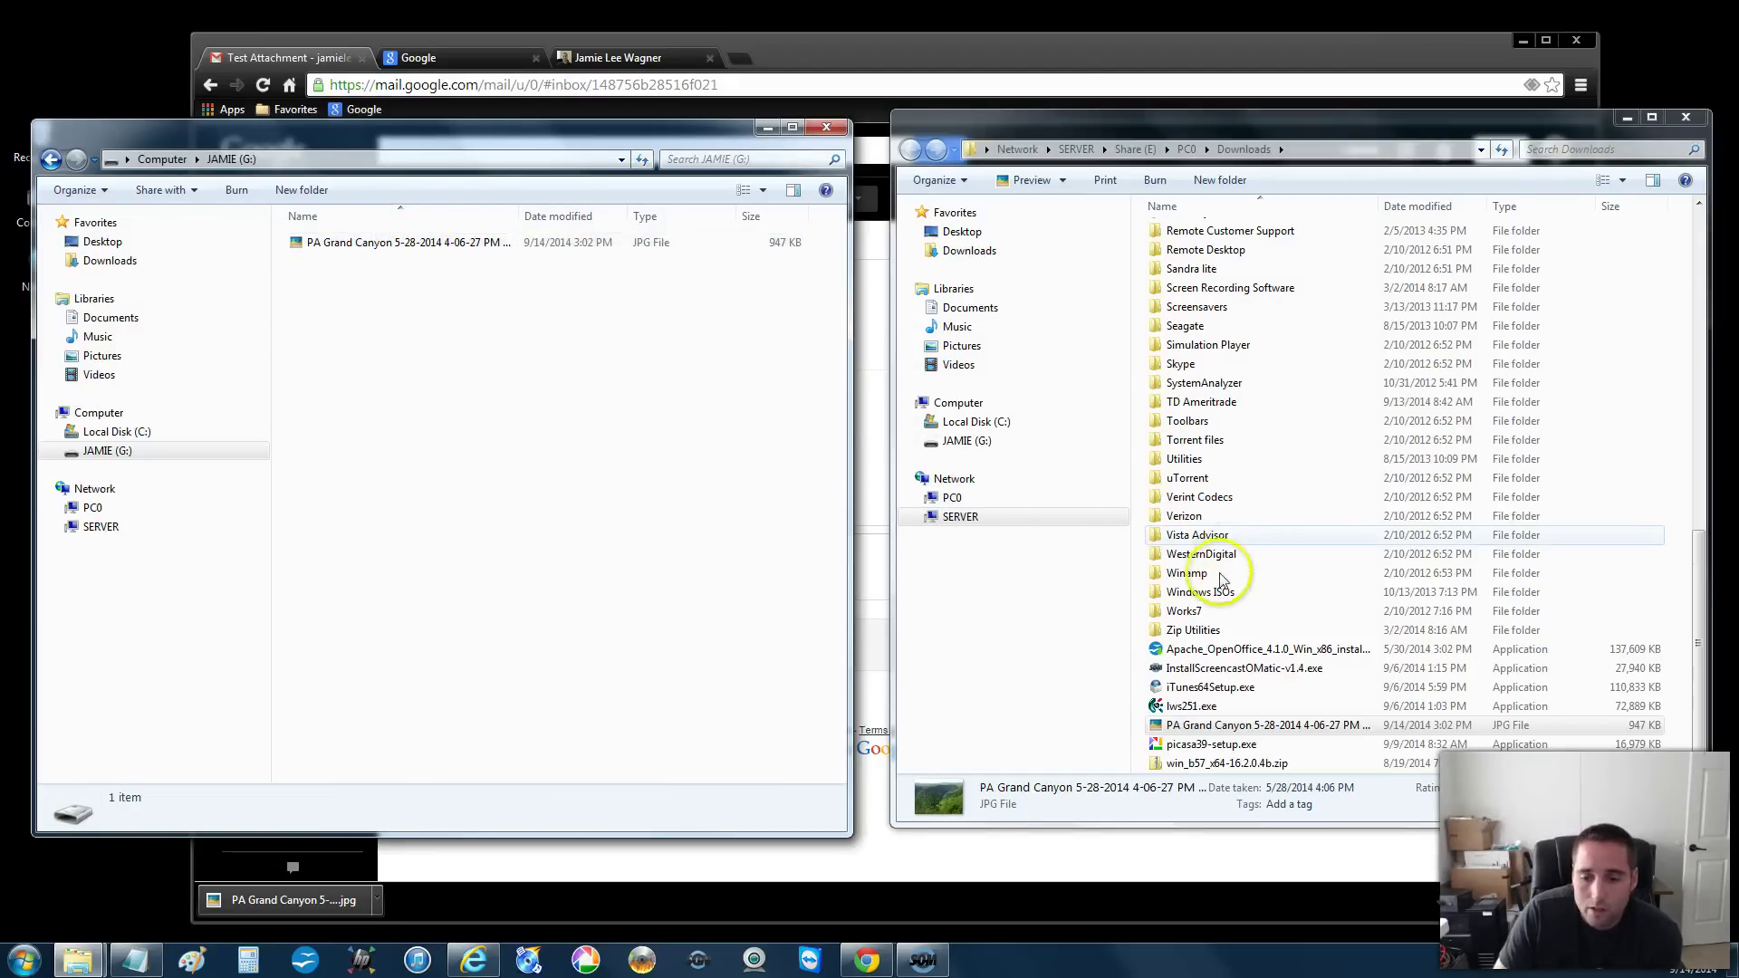
{"action": "right_click", "coordinate": [1189, 544]}
{"action": "key", "text": "Escape"}
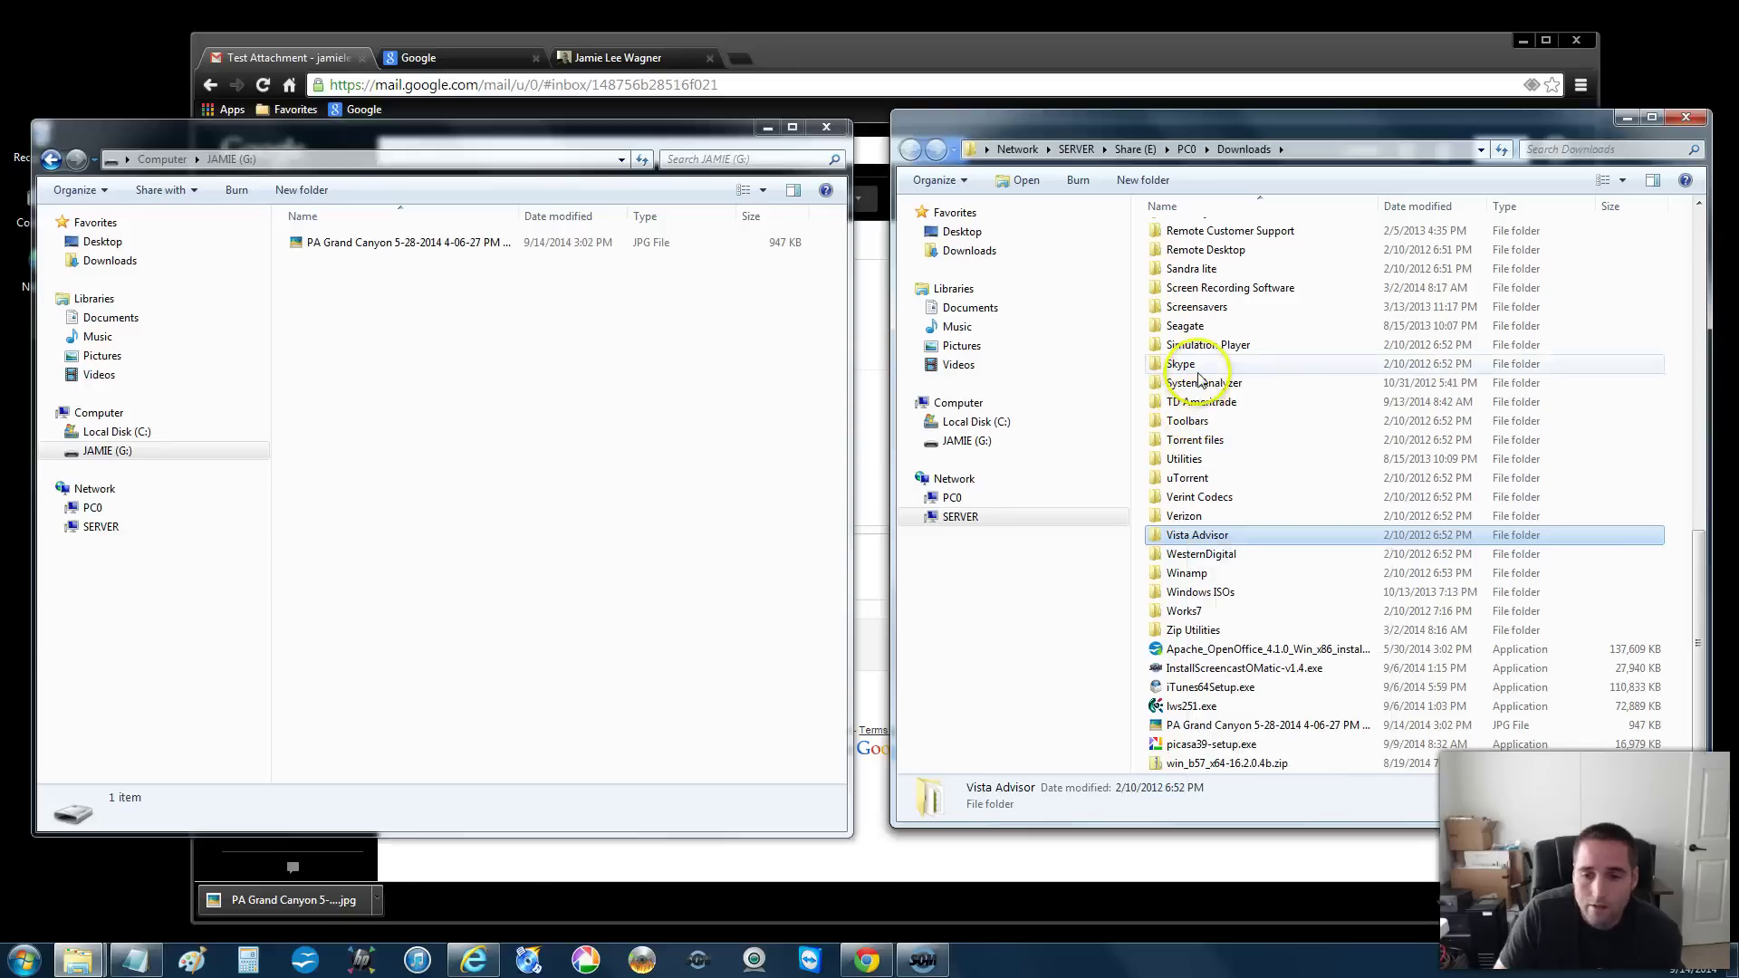
{"action": "right_click", "coordinate": [1220, 373]}
{"action": "left_click", "coordinate": [1205, 689]}
{"action": "right_click", "coordinate": [1205, 689]}
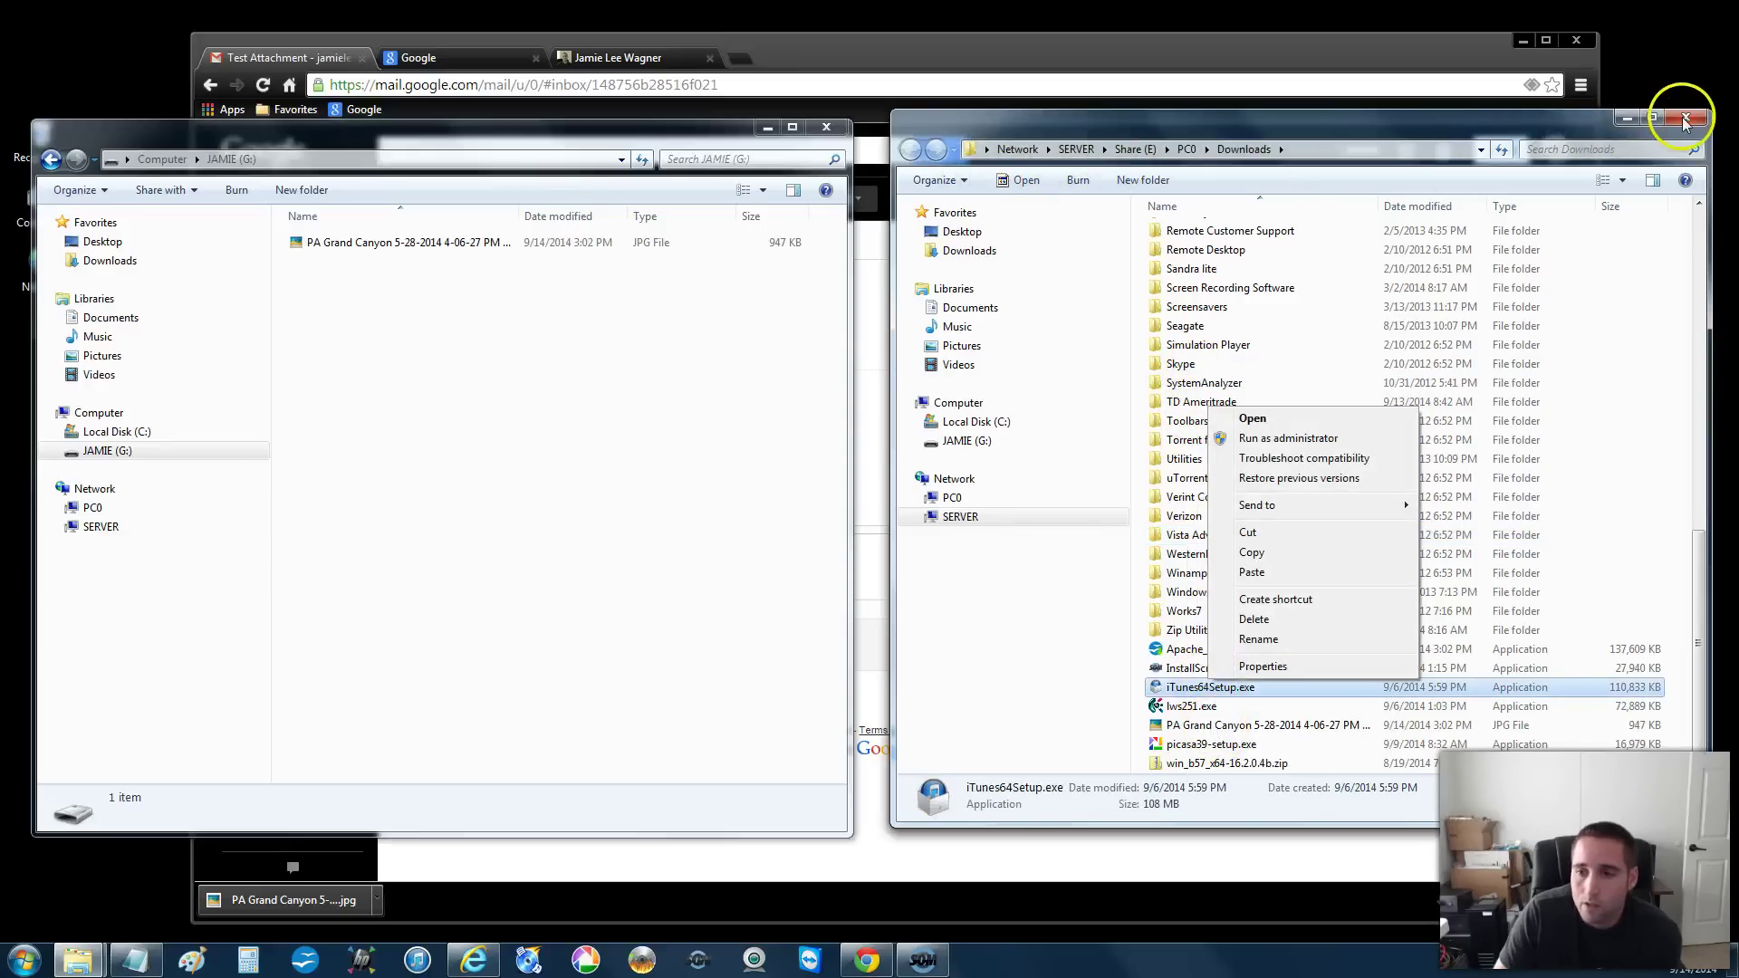
{"action": "left_click", "coordinate": [489, 361]}
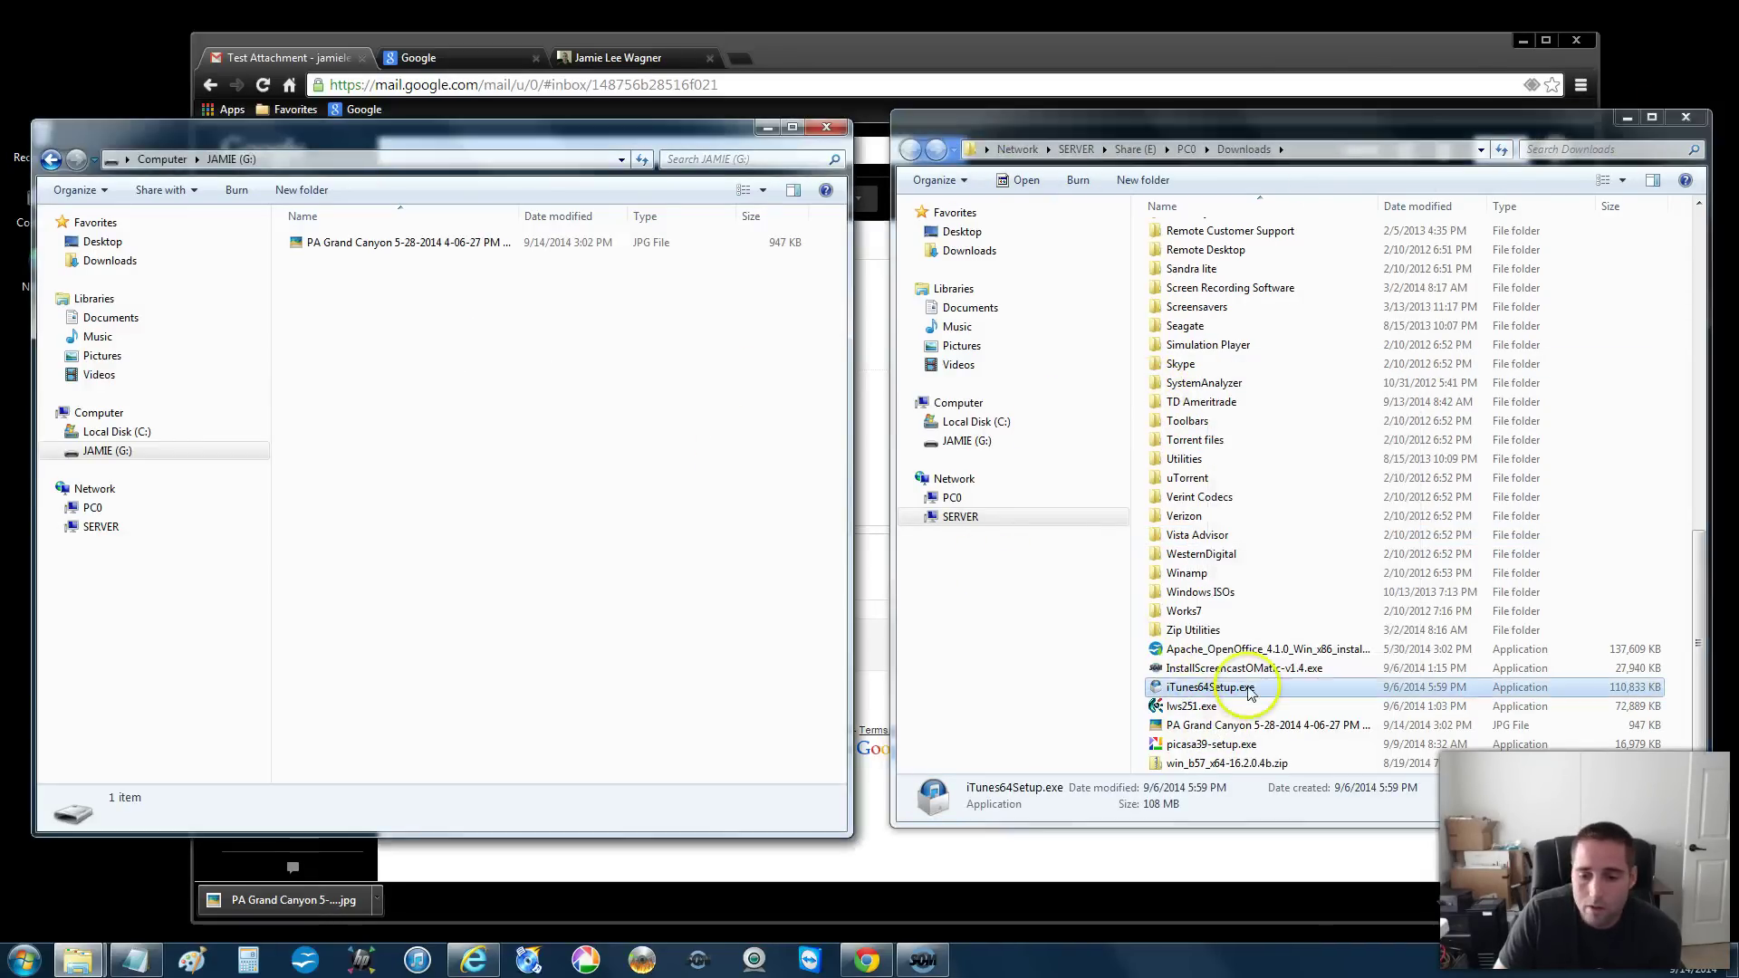
- Cut the PA Grand Canyon photo from Downloads and paste it onto the G: drive, moving it and replacing the existing copy
{"action": "left_click", "coordinate": [1209, 725]}
{"action": "right_click", "coordinate": [1217, 725]}
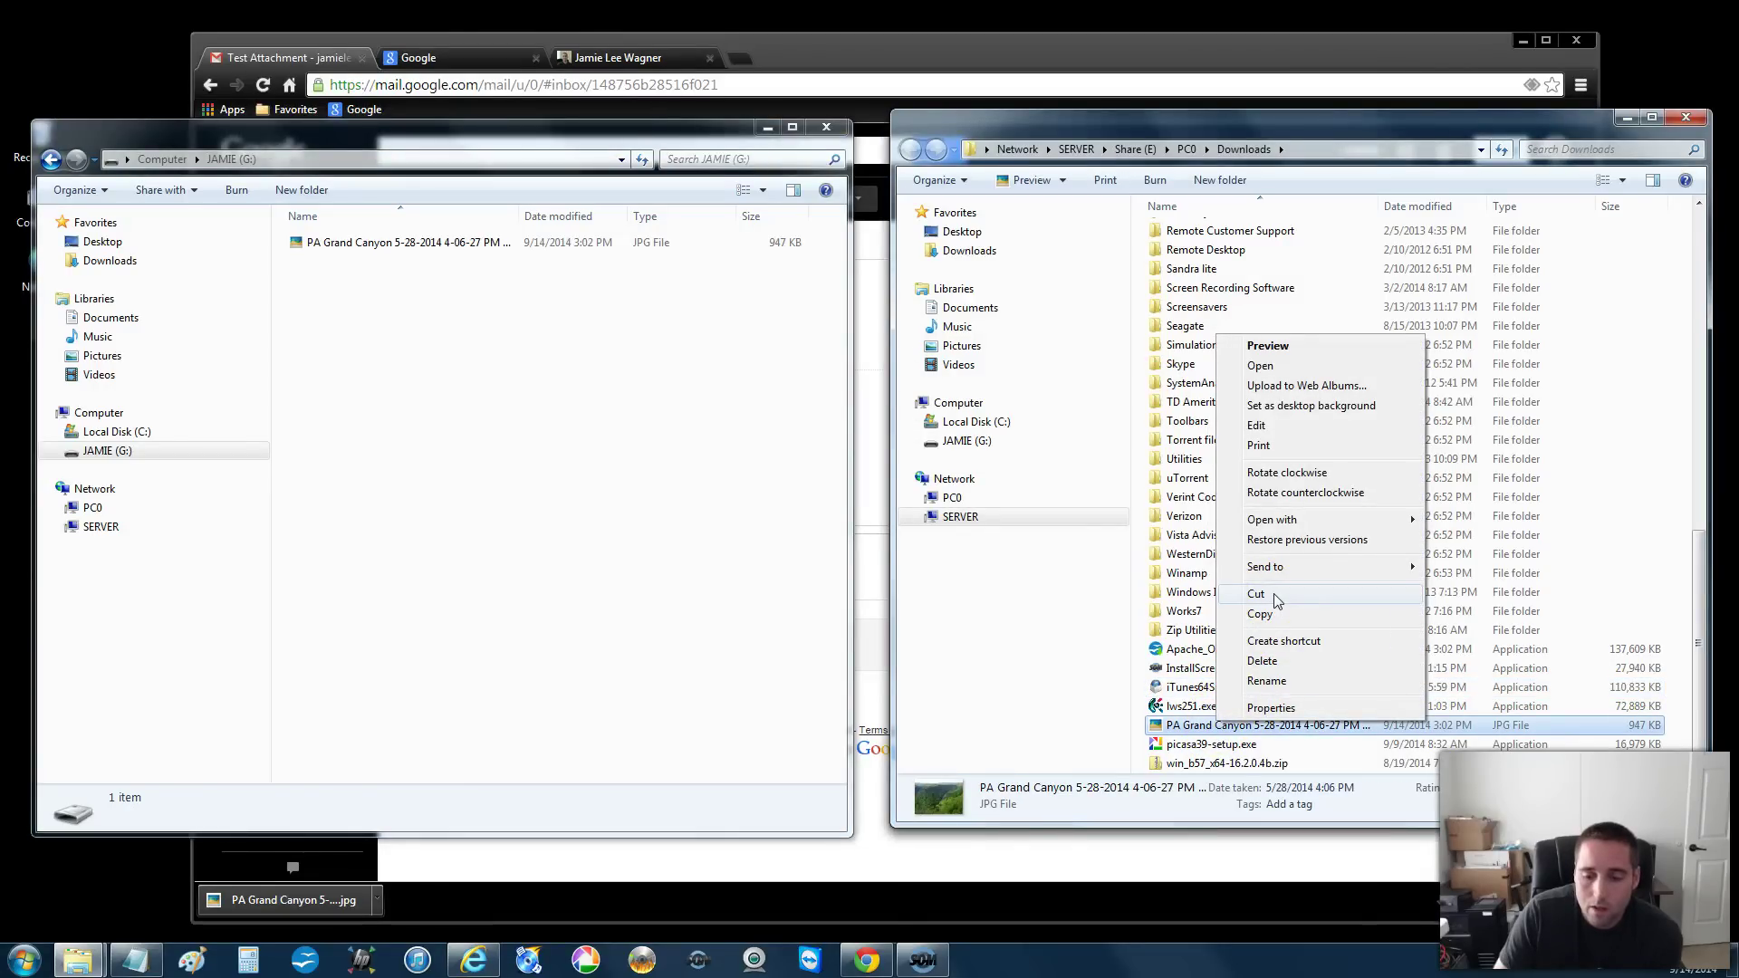
{"action": "left_click", "coordinate": [1256, 594]}
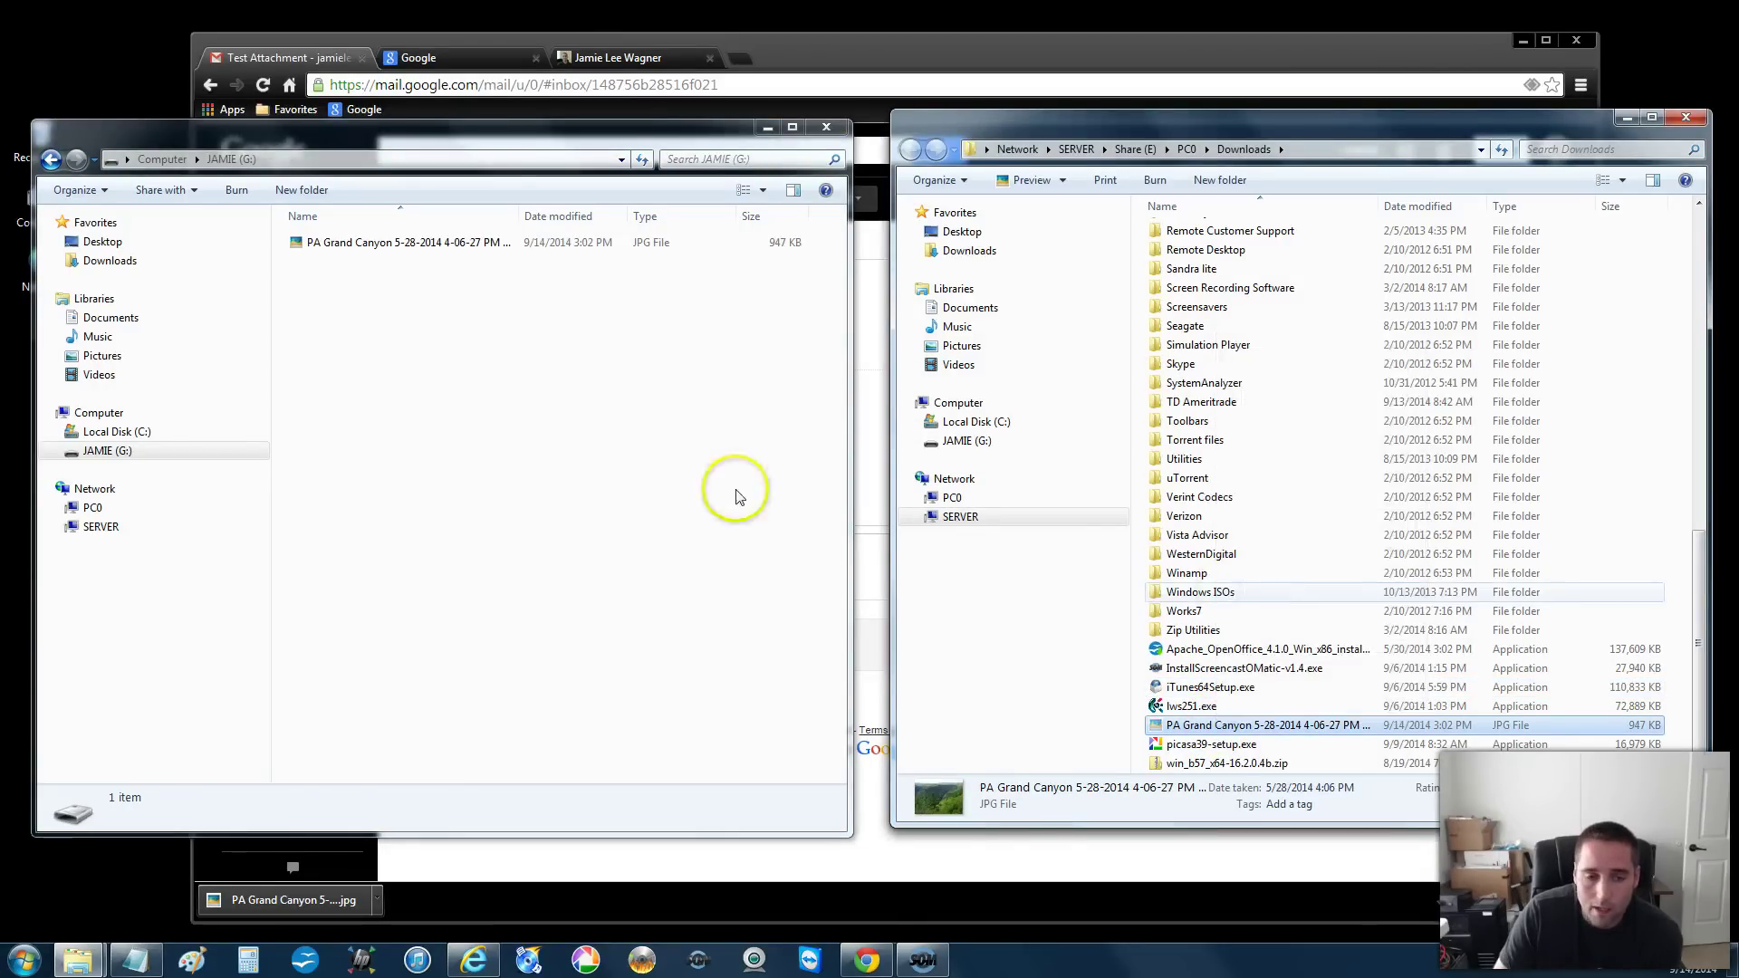
{"action": "right_click", "coordinate": [427, 406]}
{"action": "left_click", "coordinate": [494, 535]}
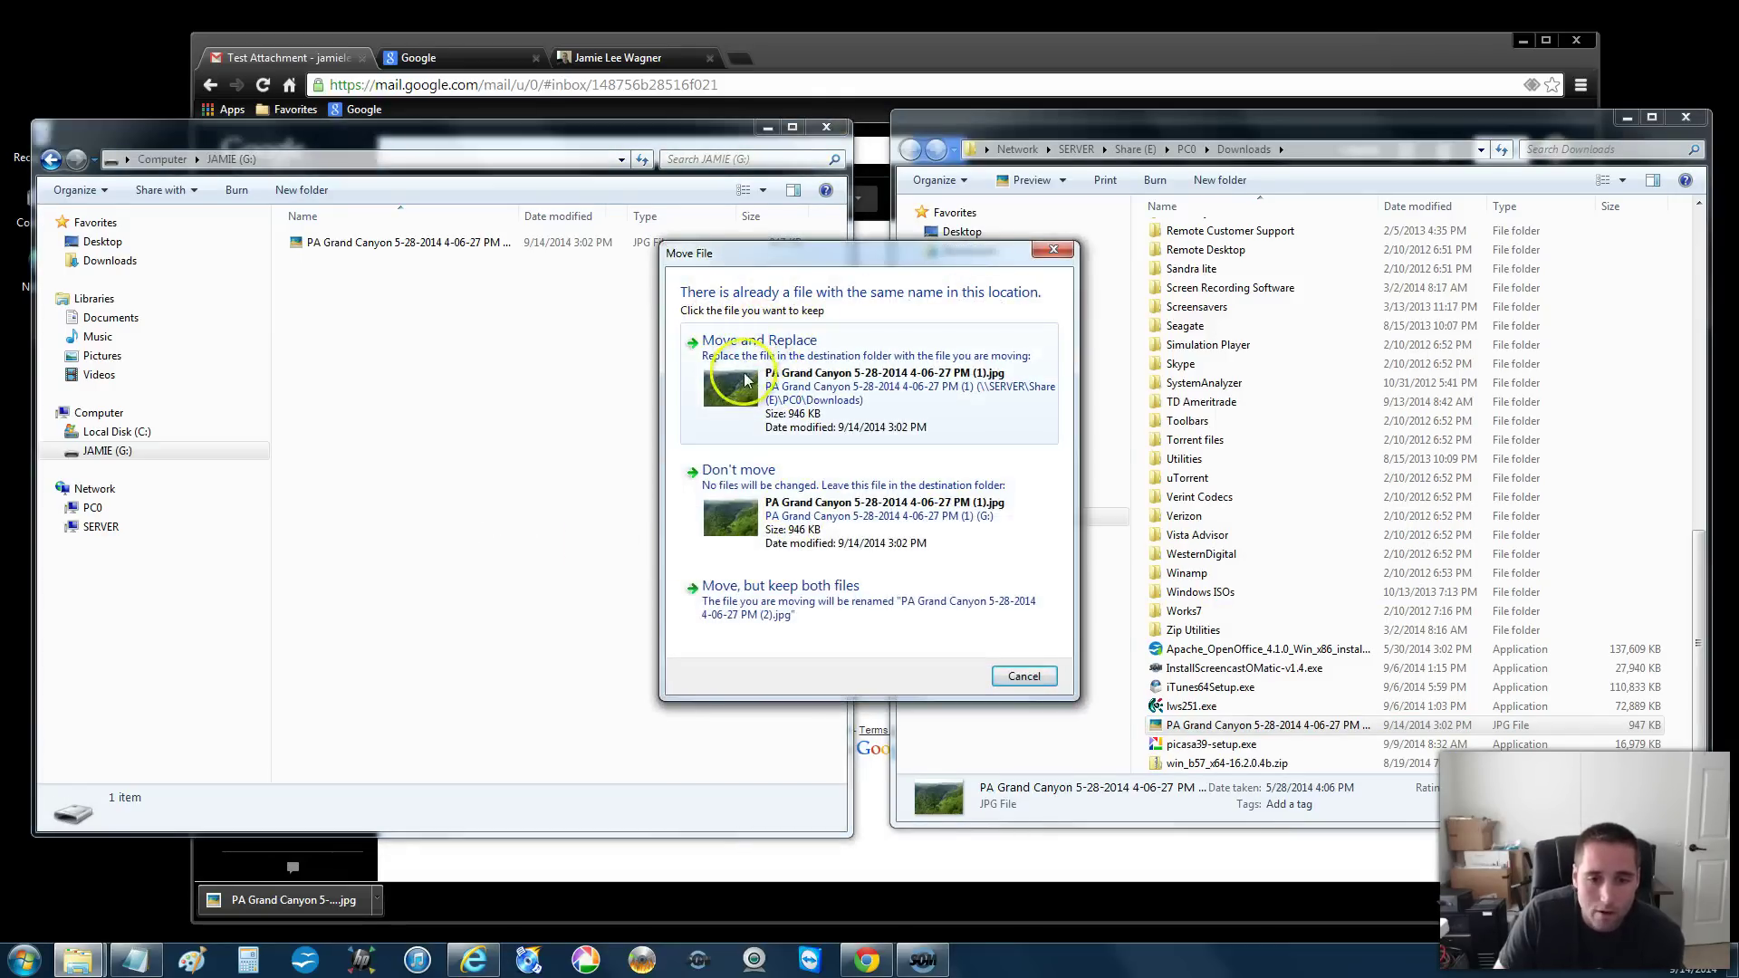
{"action": "left_click", "coordinate": [831, 389]}
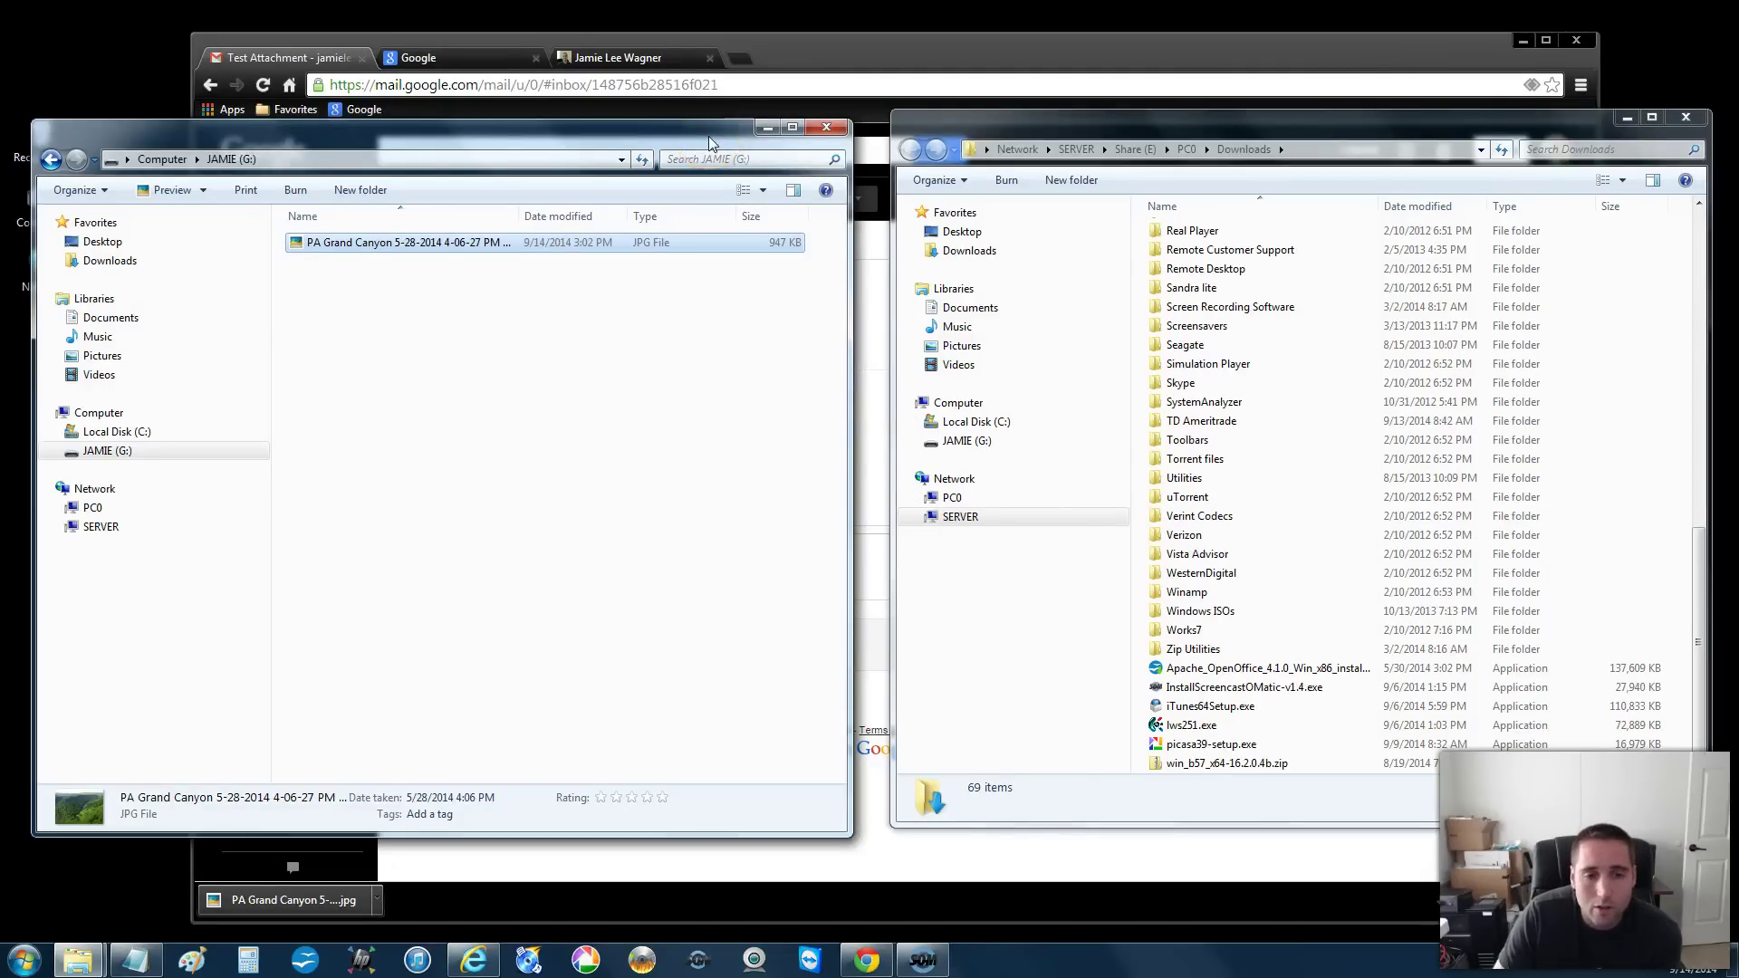
{"action": "left_click_drag", "start_coordinate": [708, 136], "coordinate": [1267, 654]}
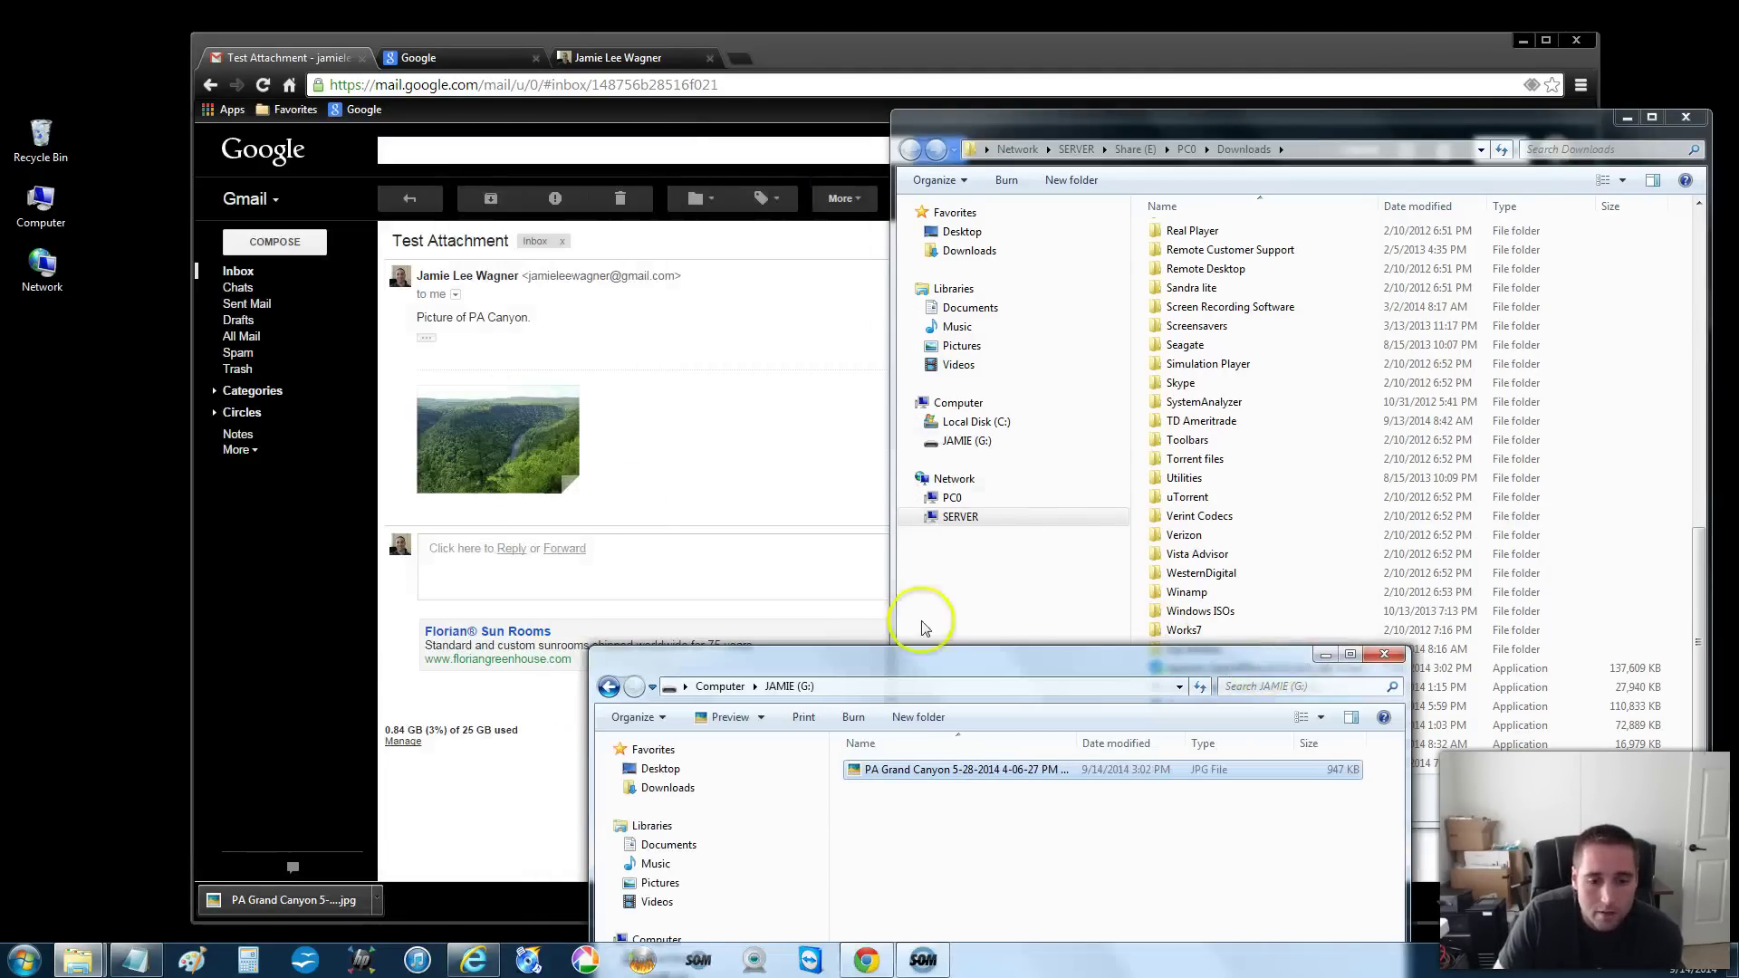
{"action": "left_click_drag", "start_coordinate": [1021, 660], "coordinate": [534, 116]}
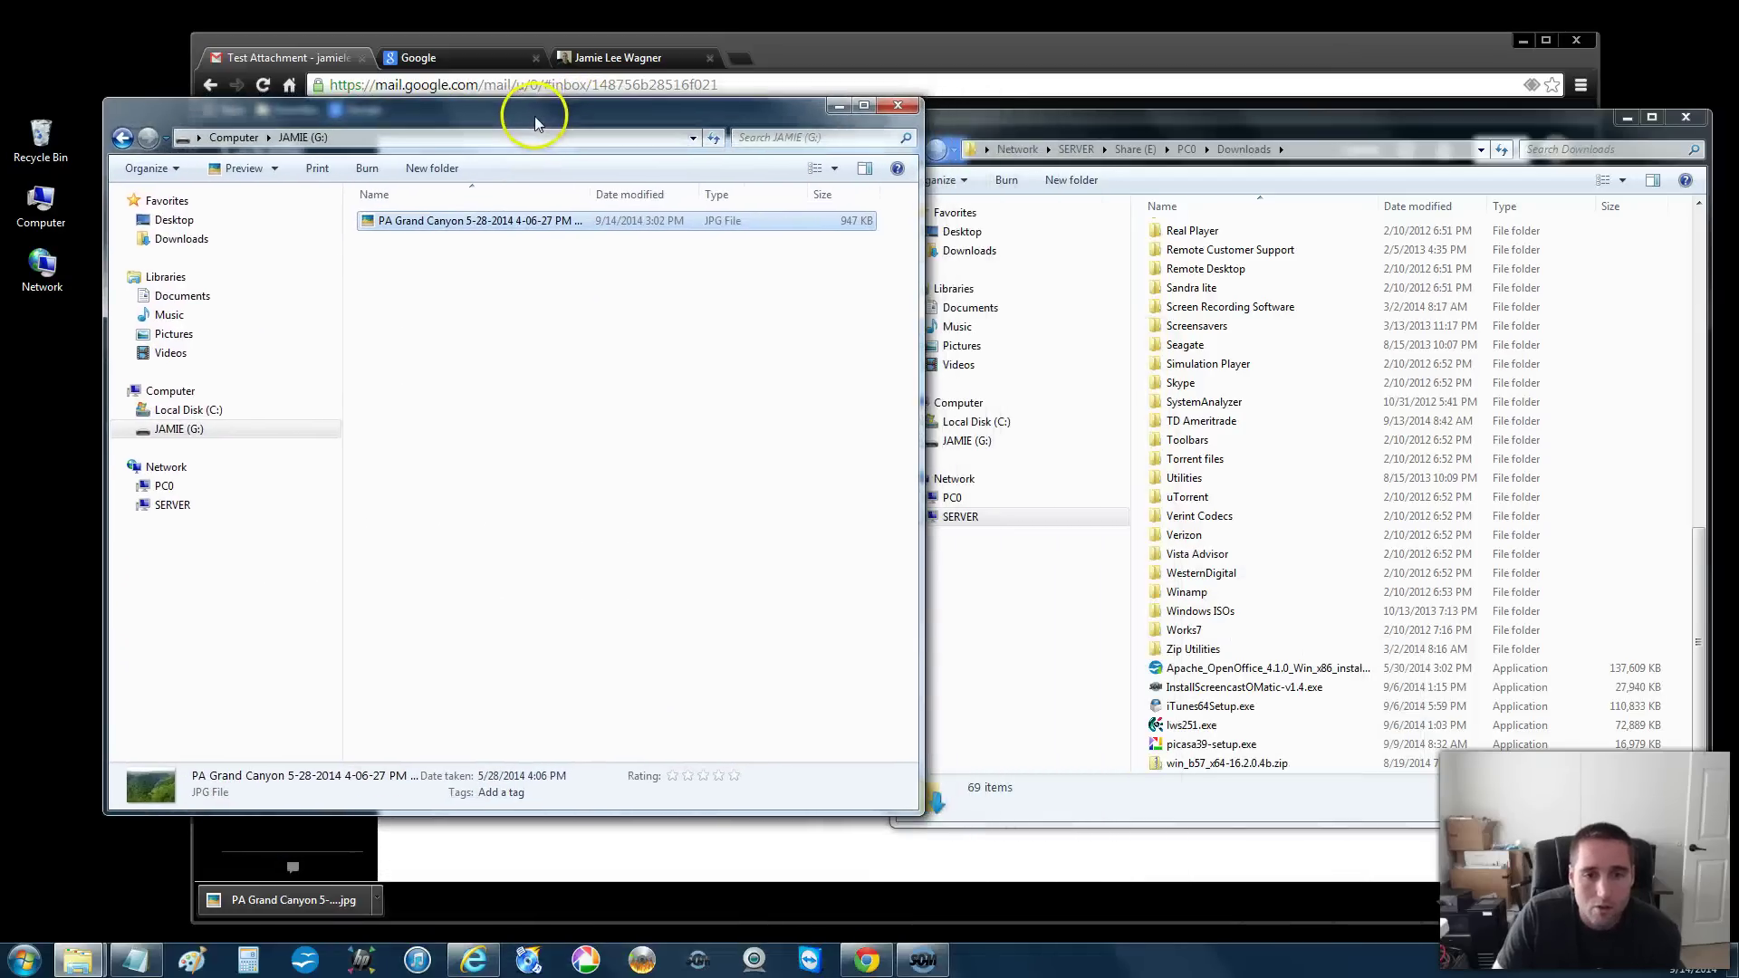
- Close both folder windows and show the Downloads section of Chrome's advanced settings
{"action": "left_click", "coordinate": [898, 105]}
{"action": "left_click", "coordinate": [1687, 119]}
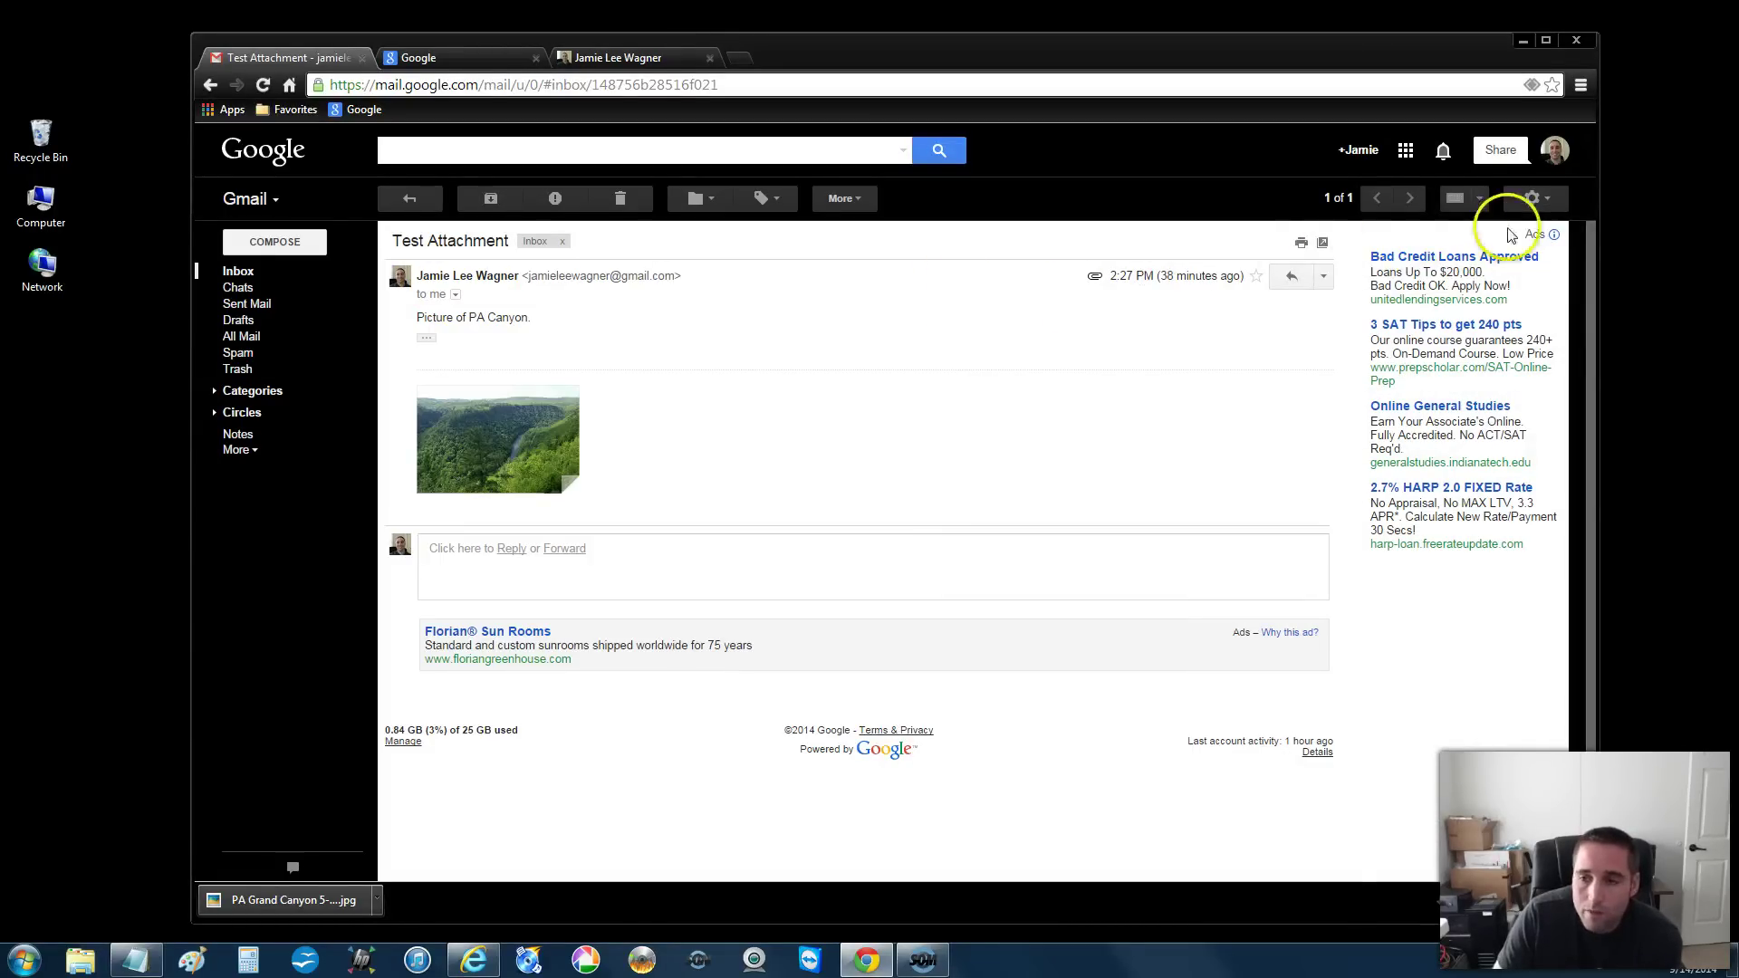
{"action": "left_click", "coordinate": [1580, 87]}
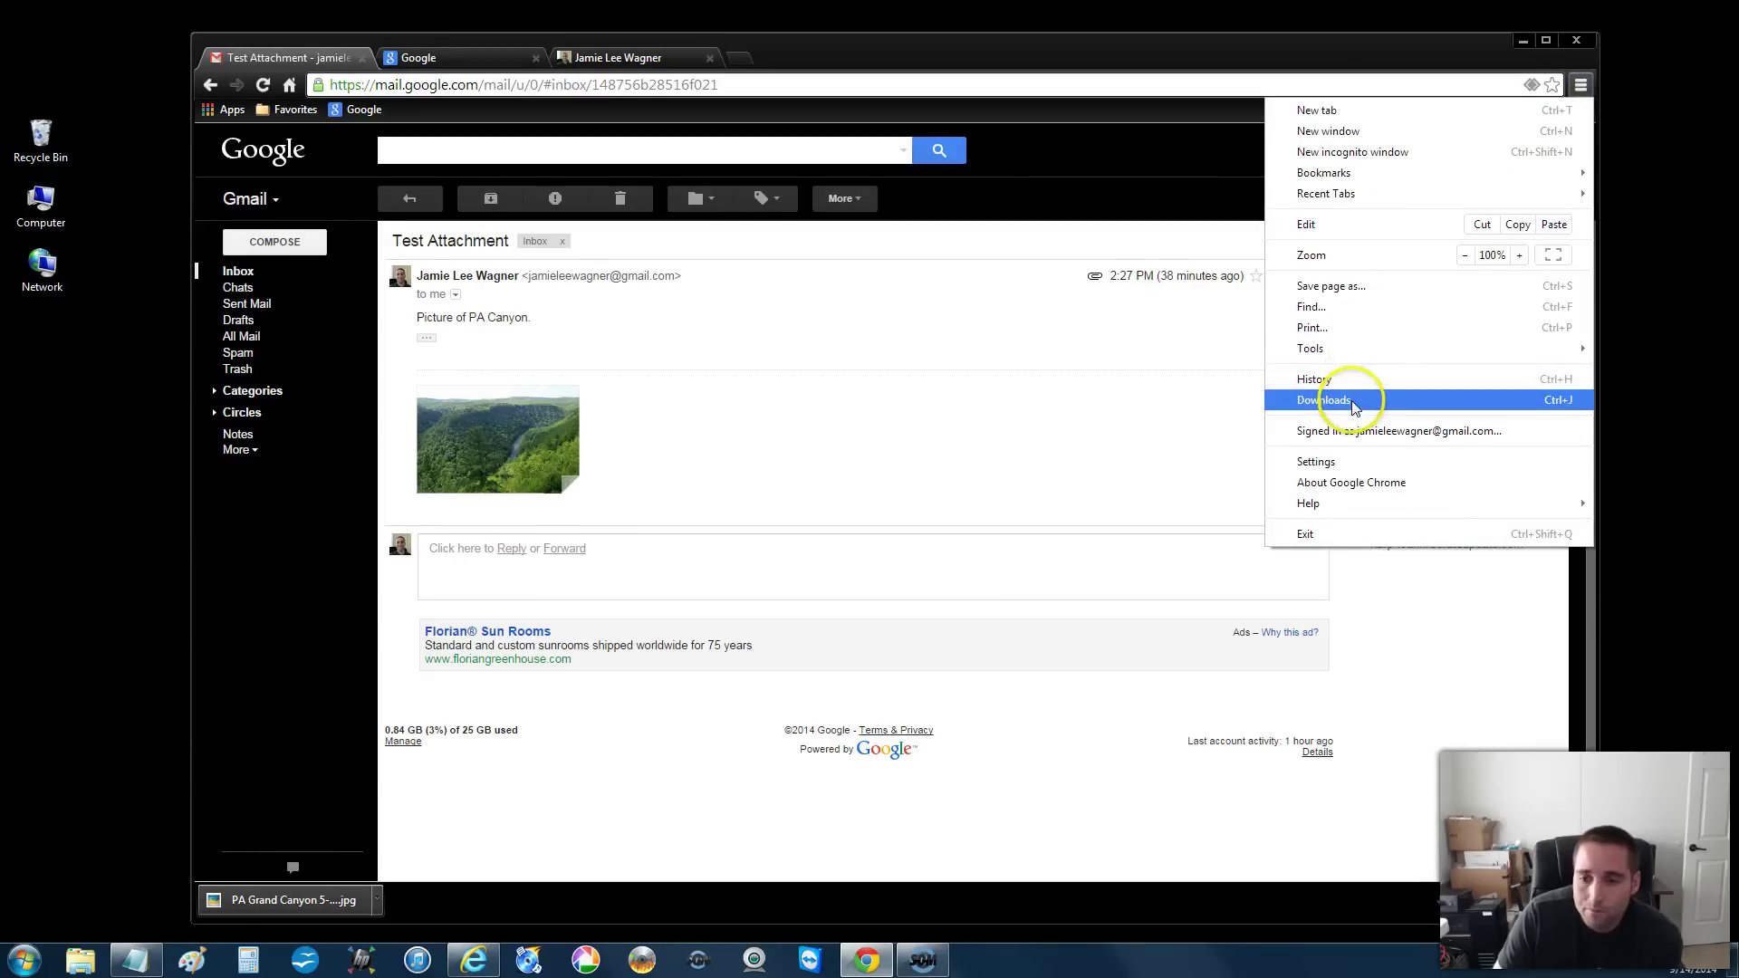
{"action": "left_click", "coordinate": [1316, 464]}
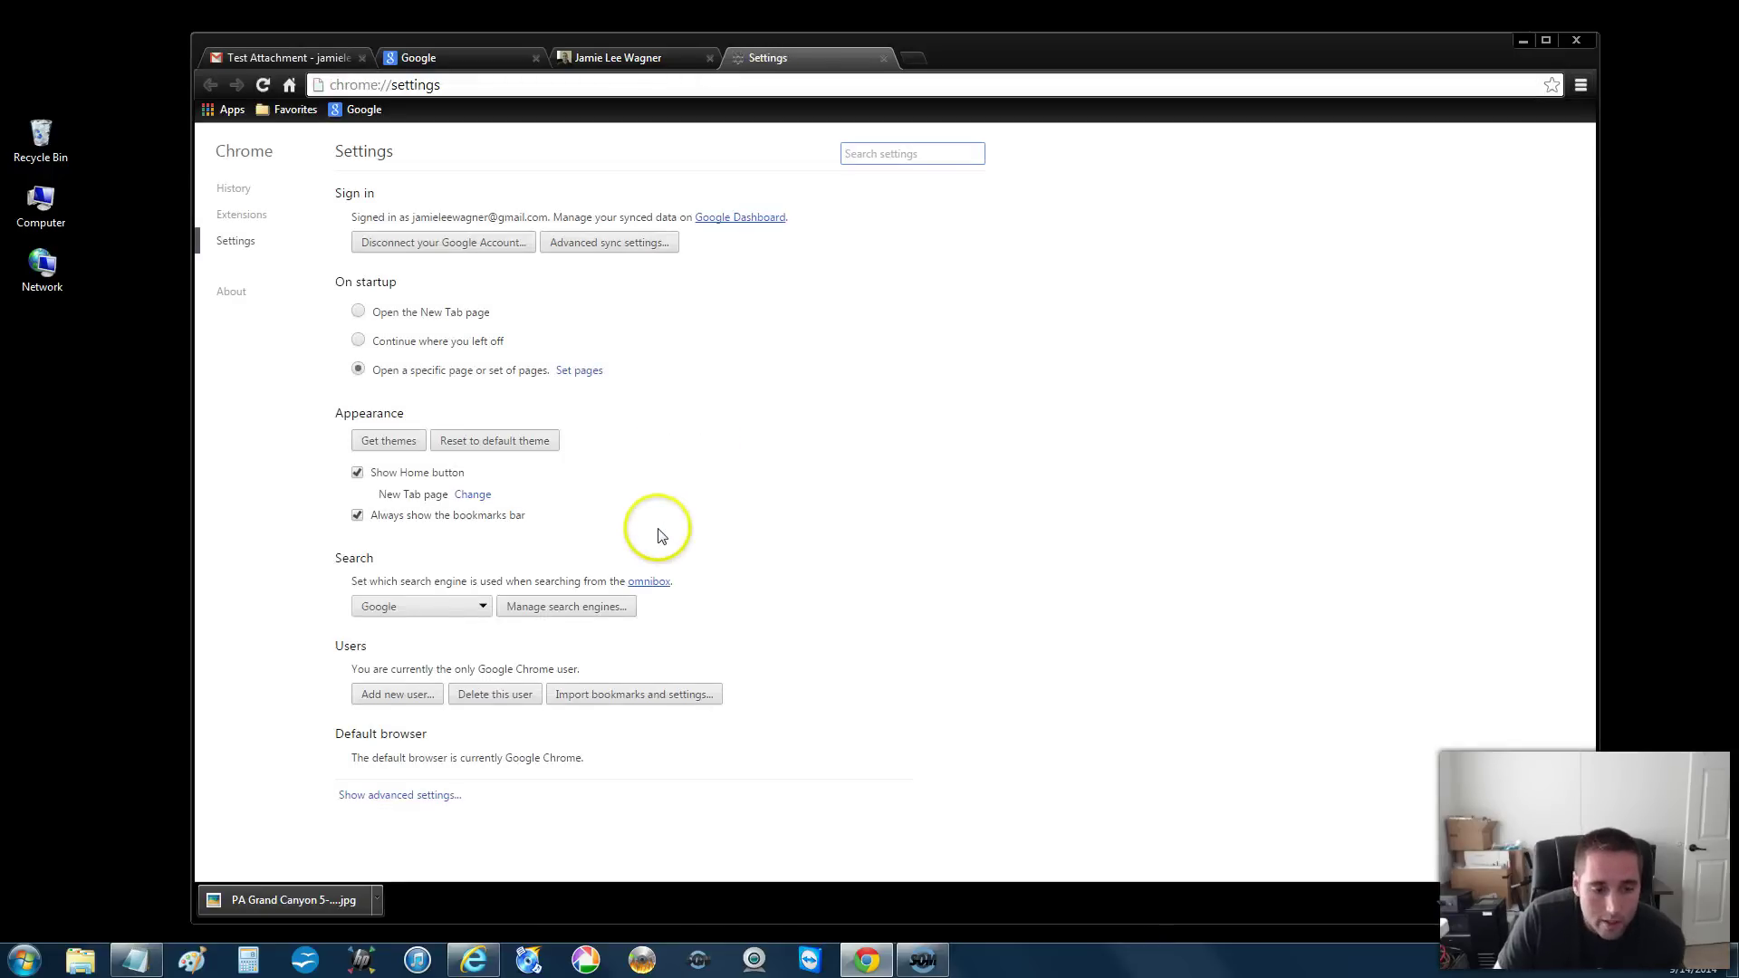
{"action": "left_click", "coordinate": [403, 795]}
{"action": "scroll", "coordinate": [534, 769], "scroll_direction": "down", "scroll_amount": 3}
{"action": "scroll", "coordinate": [539, 770], "scroll_direction": "down", "scroll_amount": 10}
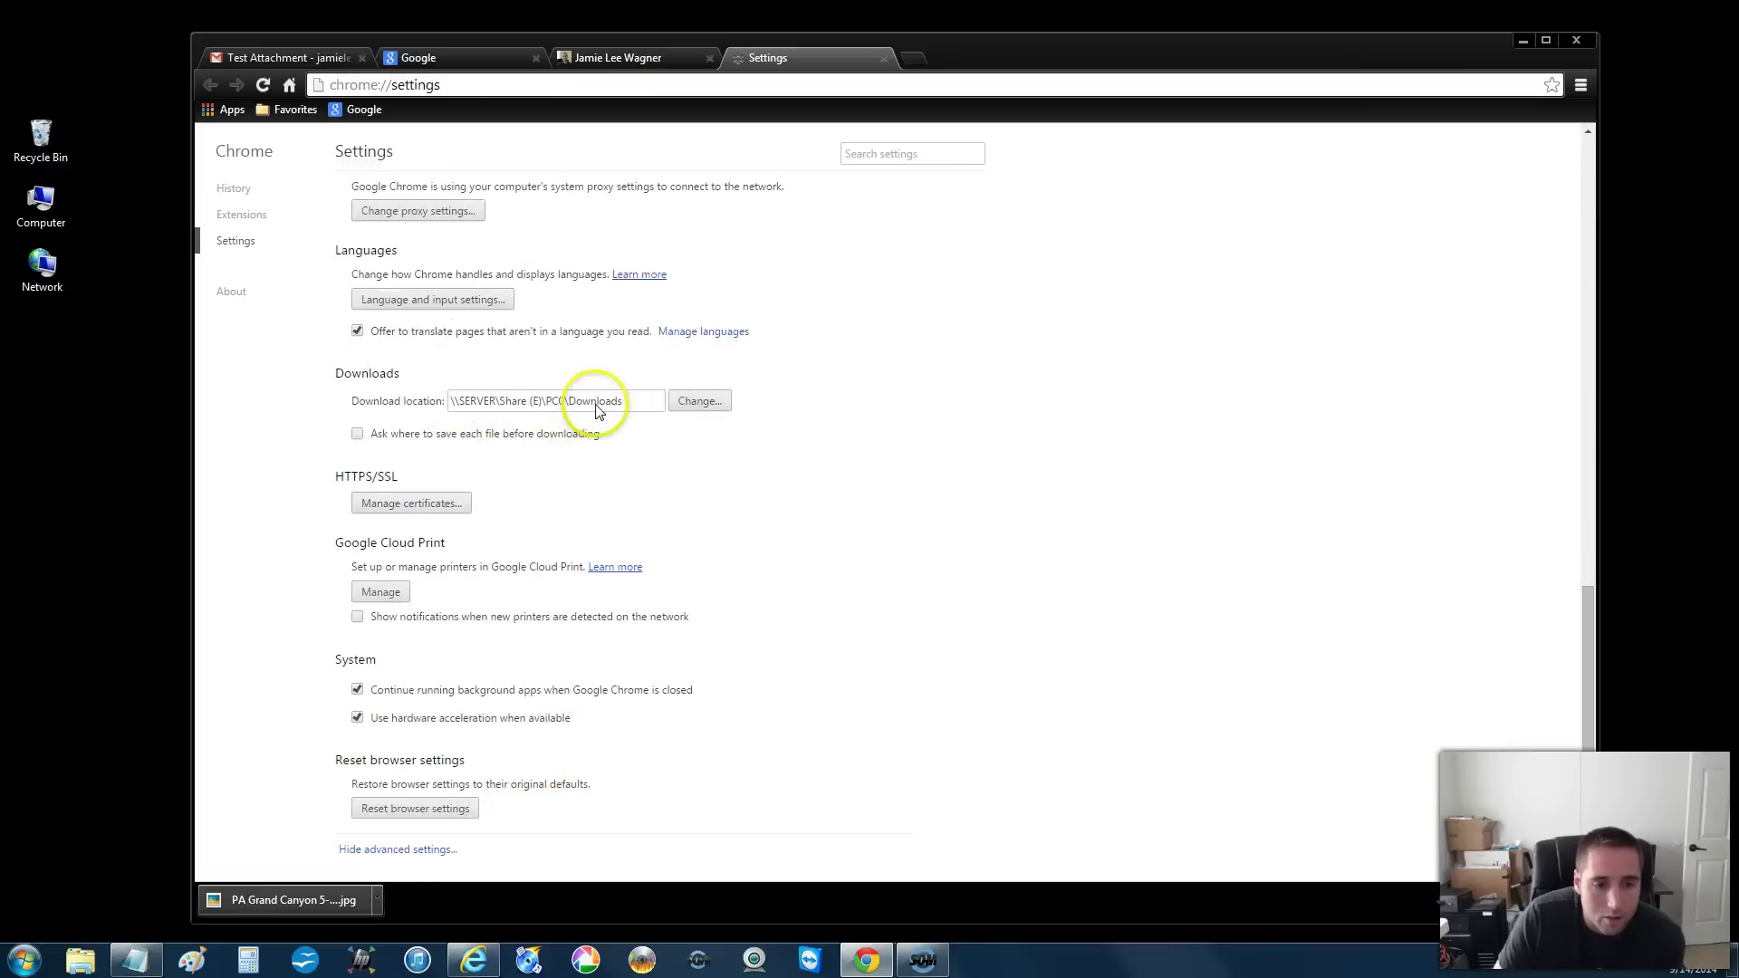
- Change Chrome's download location to the Desktop folder in the user's profile and close the settings page
{"action": "left_click", "coordinate": [702, 404]}
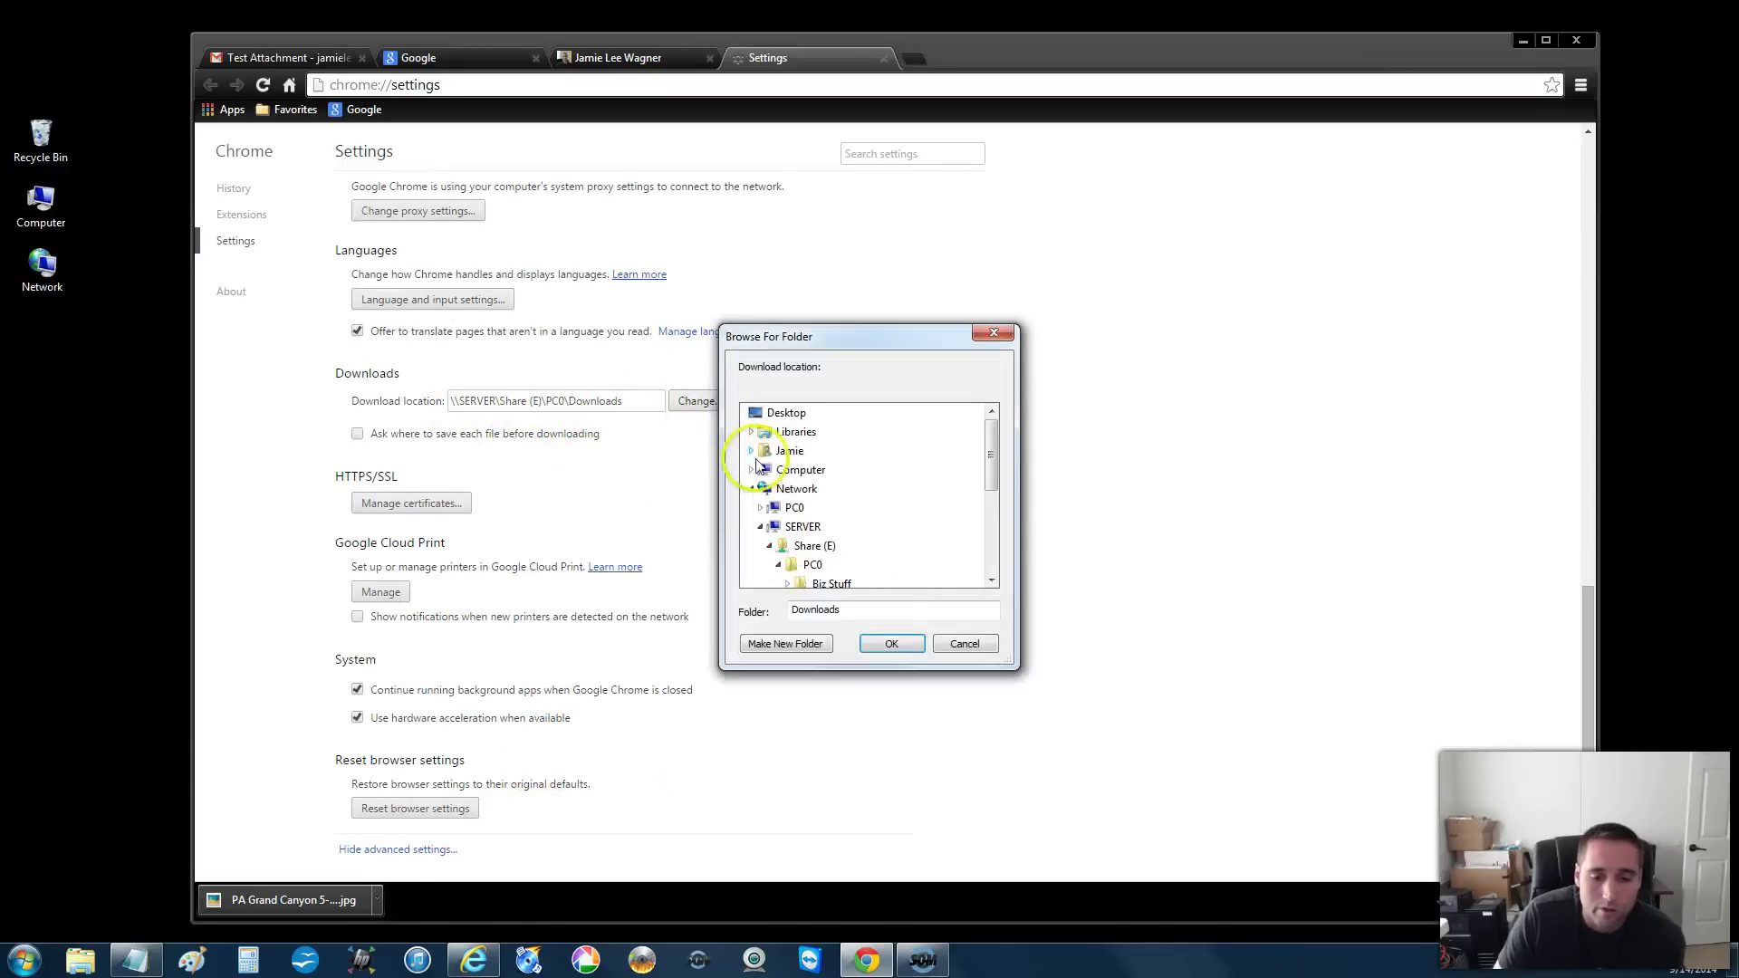
{"action": "mouse_move", "coordinate": [991, 462]}
{"action": "left_mouse_down"}
{"action": "mouse_move", "coordinate": [1000, 544]}
{"action": "mouse_move", "coordinate": [985, 464]}
{"action": "left_mouse_up"}
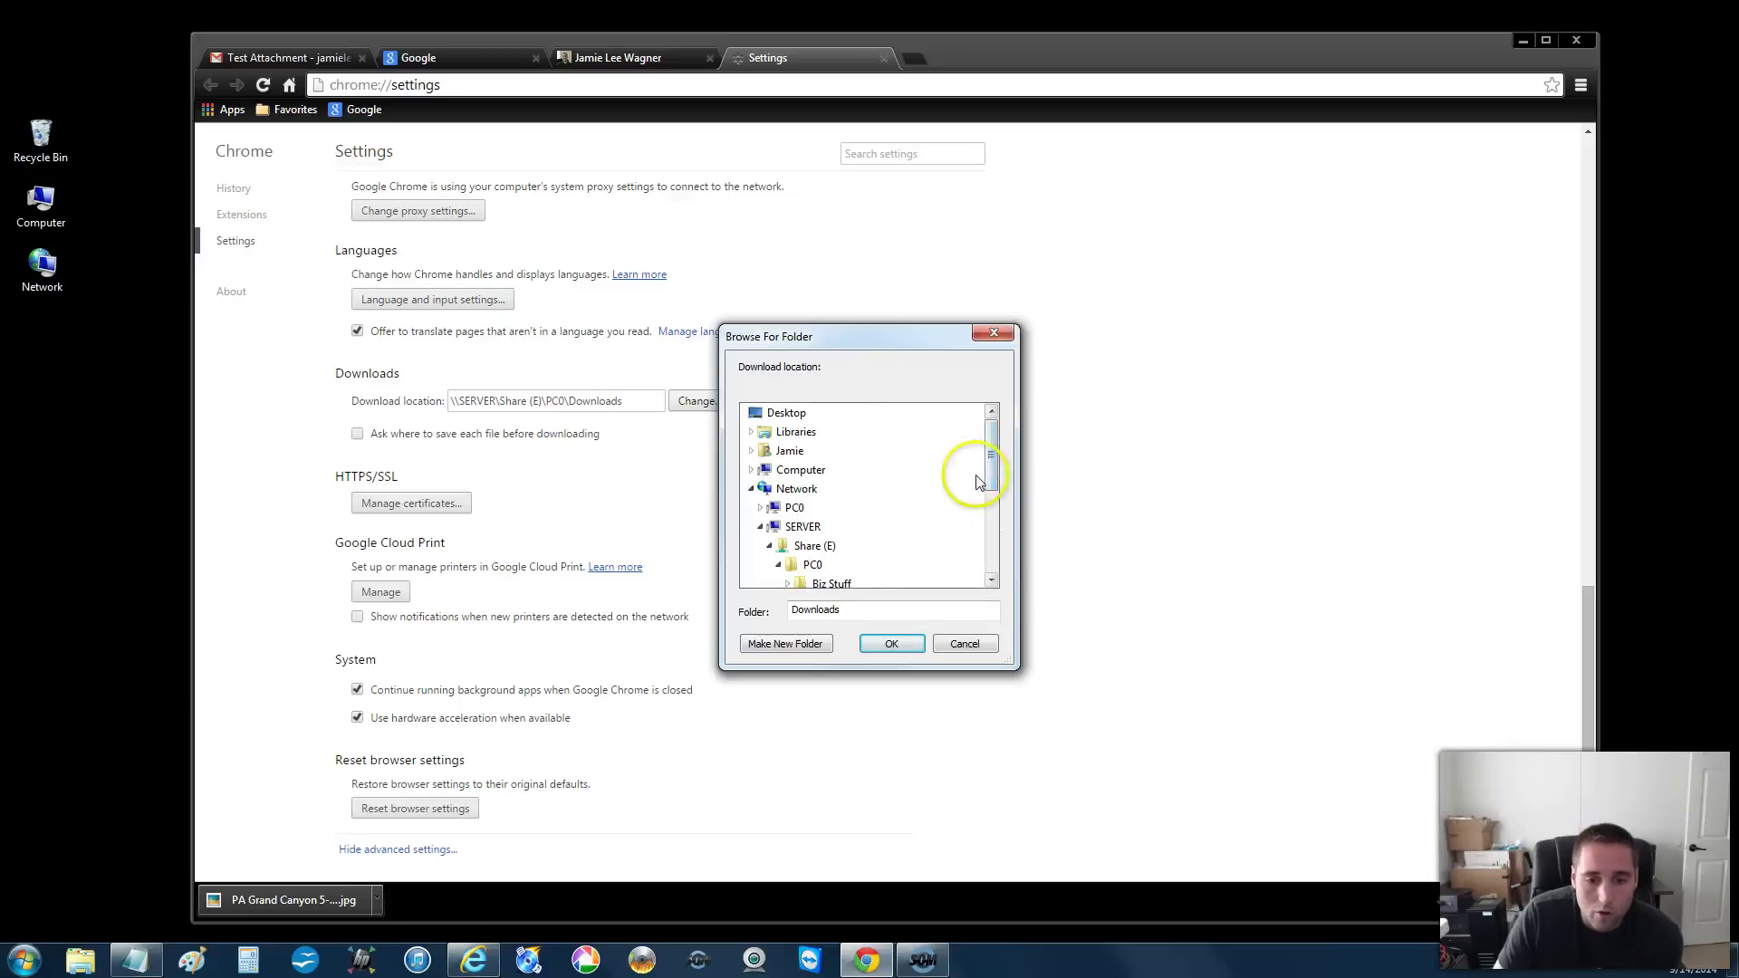
{"action": "left_click", "coordinate": [751, 491]}
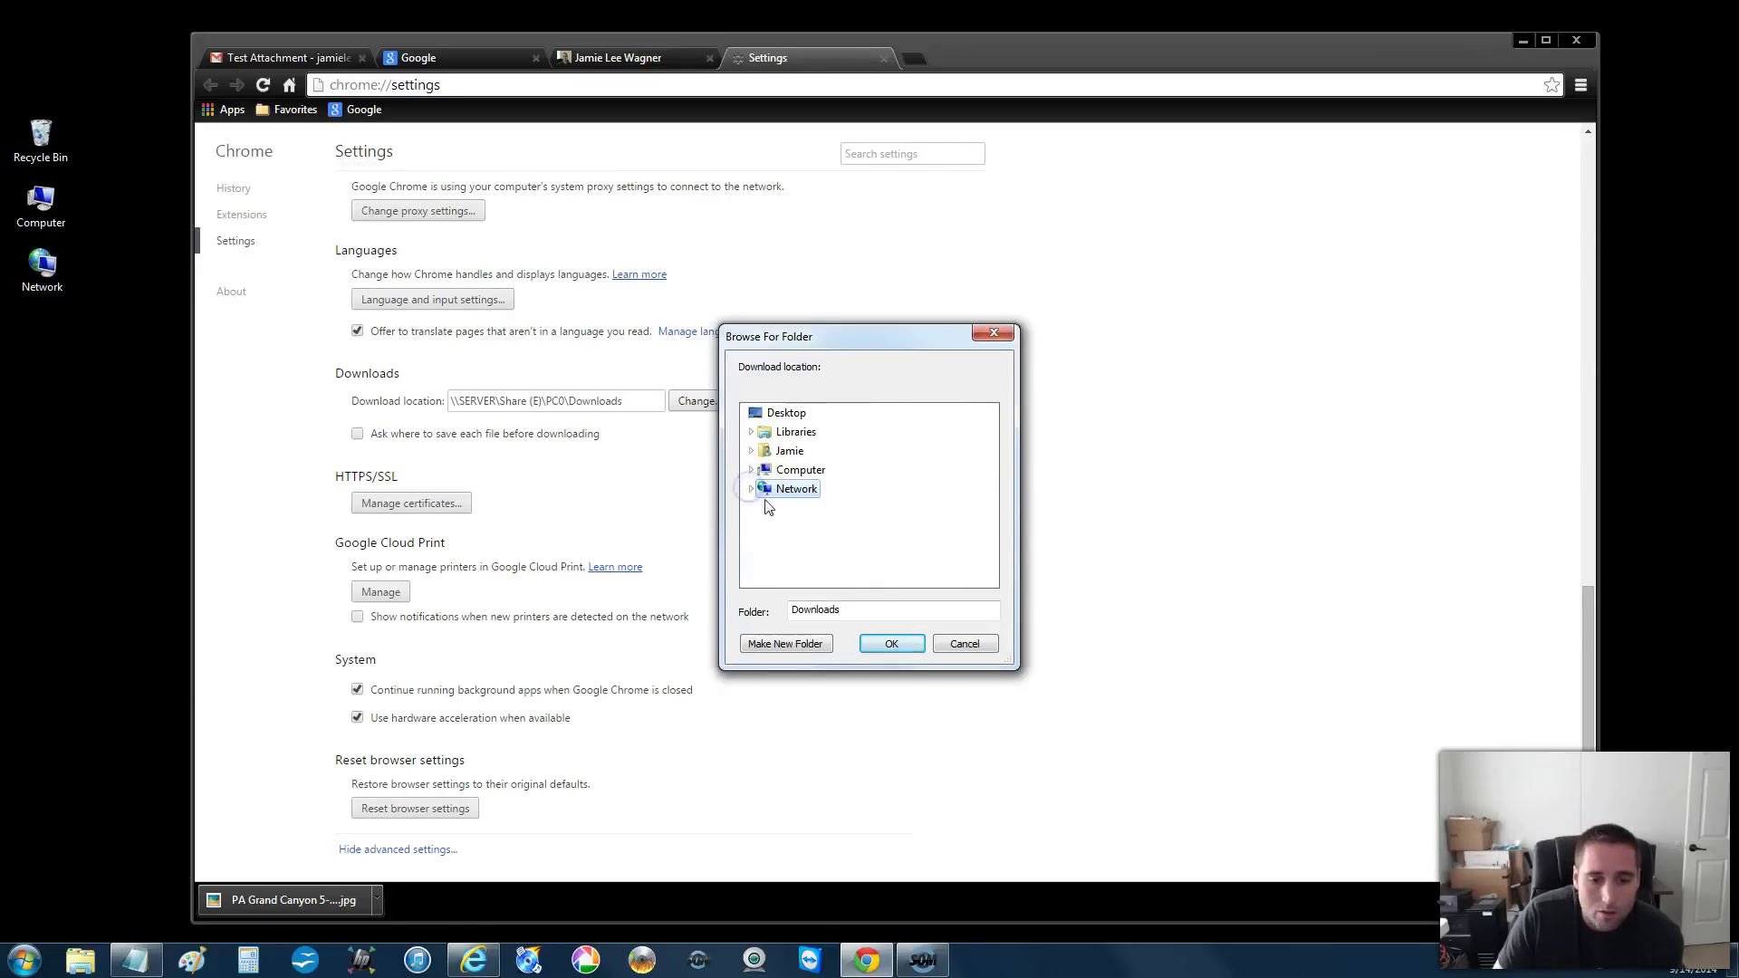
{"action": "left_click", "coordinate": [783, 453]}
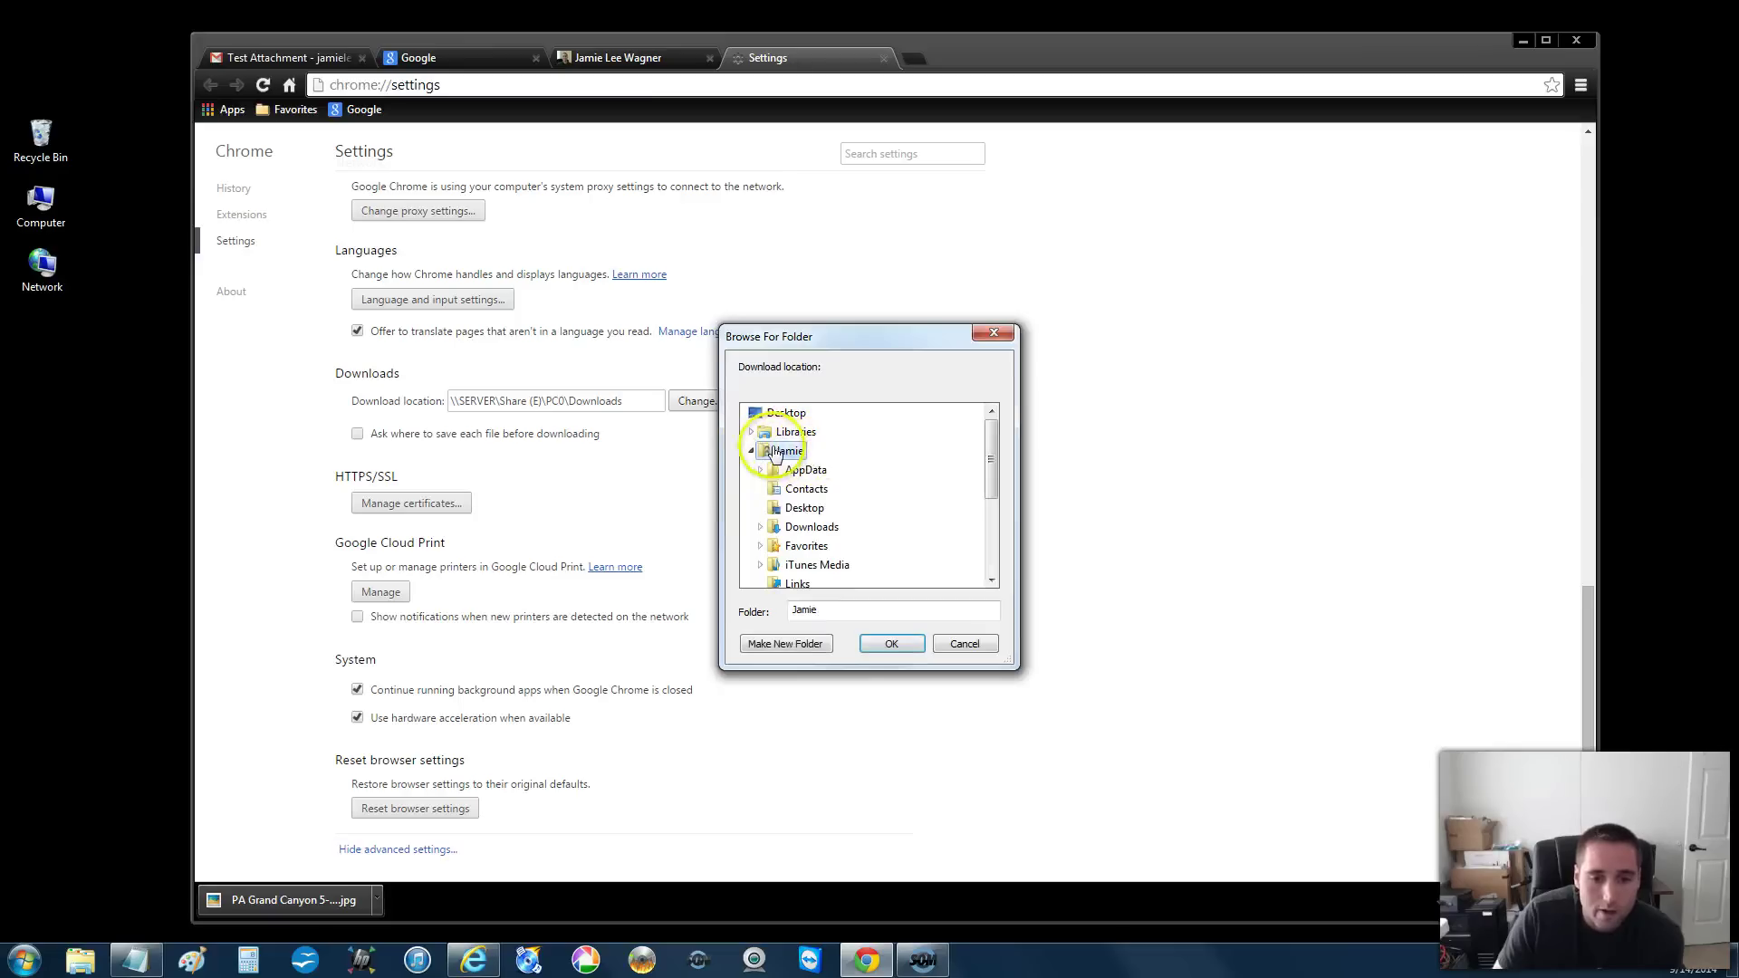
{"action": "left_click", "coordinate": [806, 509]}
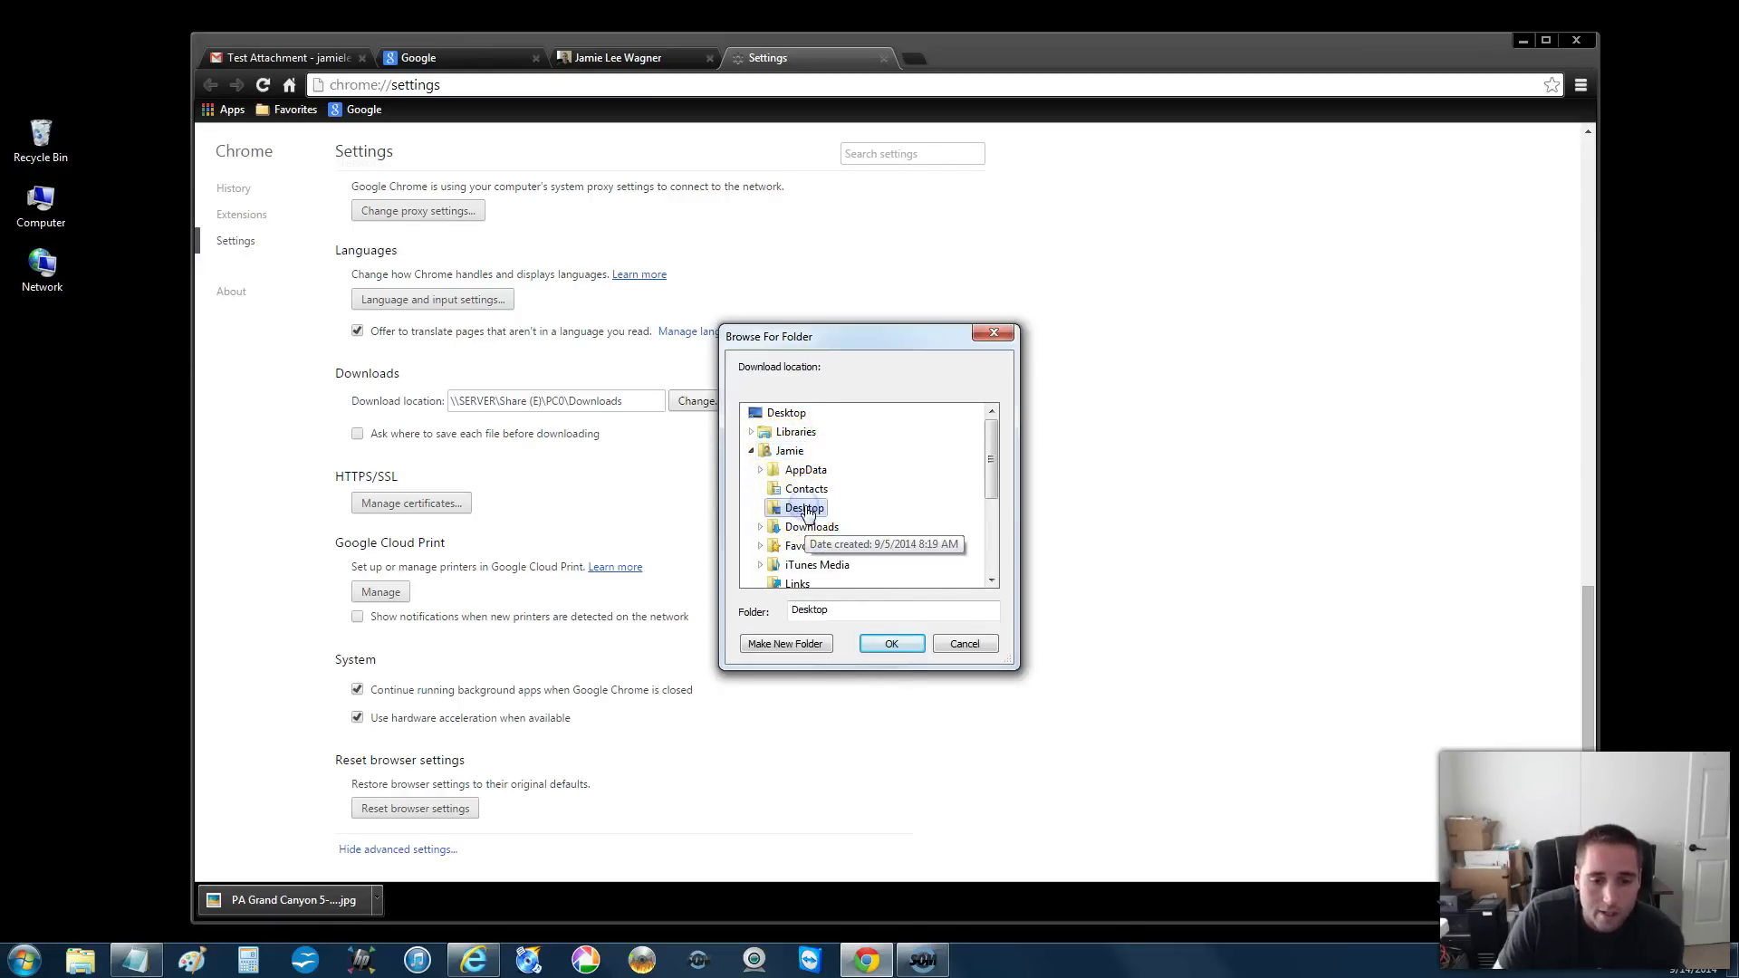
{"action": "left_click", "coordinate": [889, 645]}
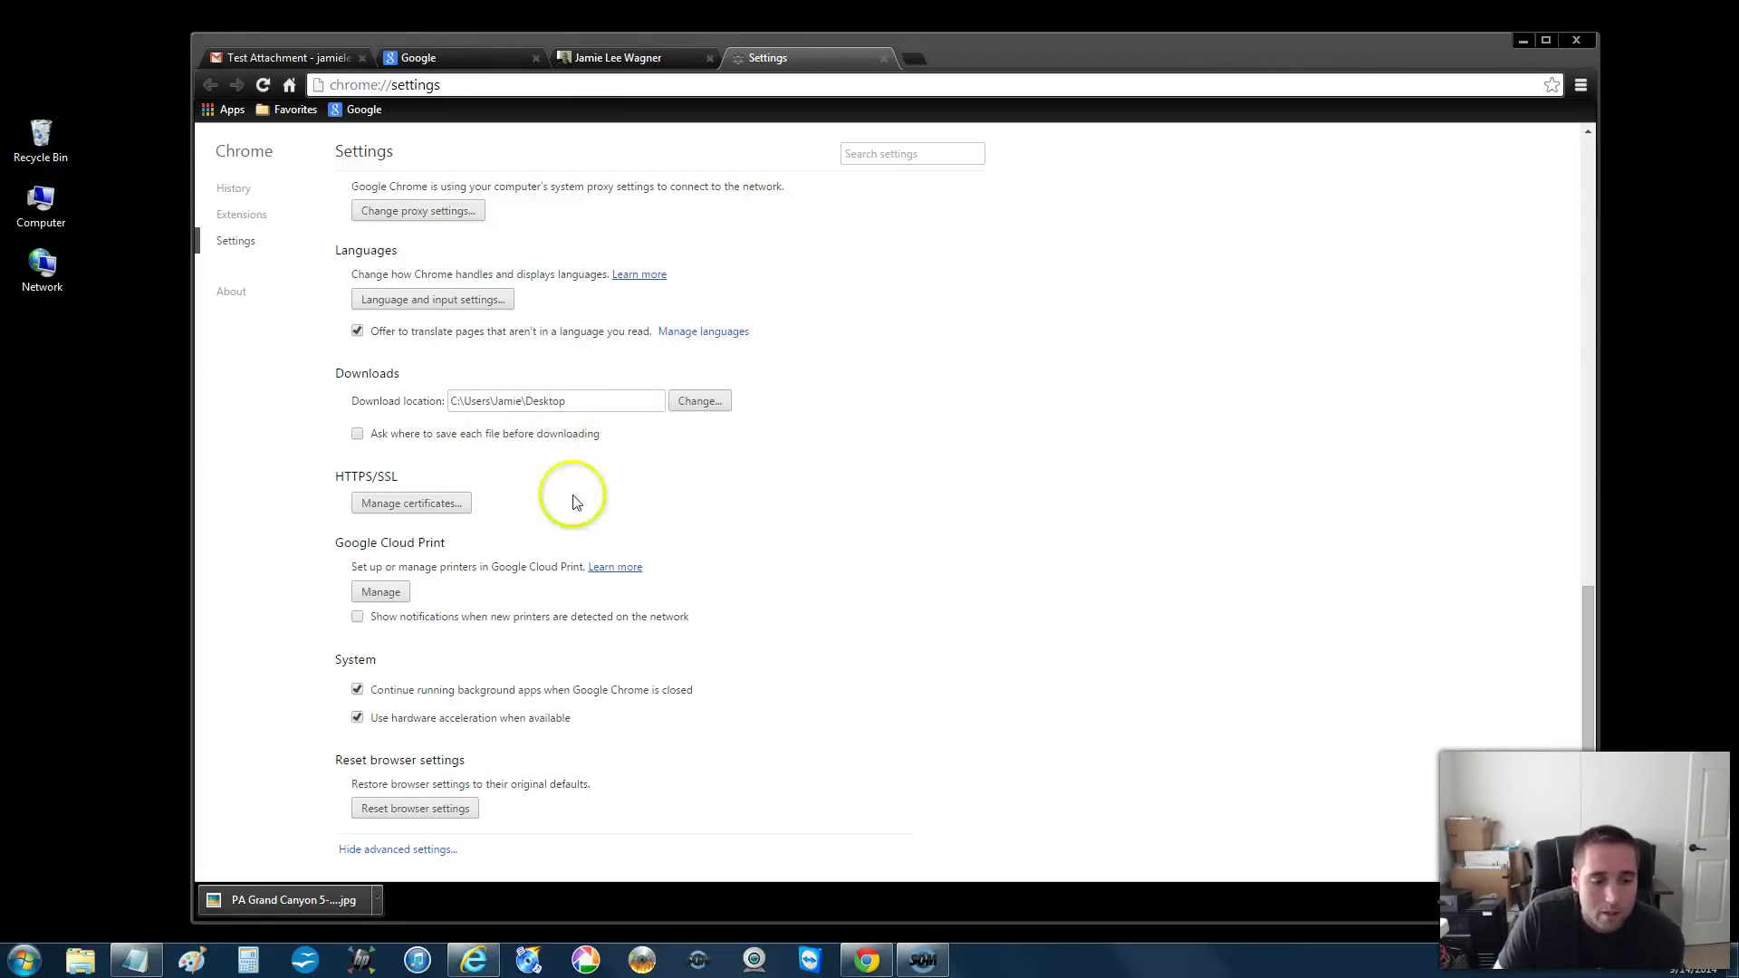
{"action": "left_click", "coordinate": [884, 62]}
- Download the PA Grand Canyon attachment again and move its icon to an empty area of the desktop beside the browser
{"action": "left_click_drag", "start_coordinate": [861, 49], "coordinate": [906, 49]}
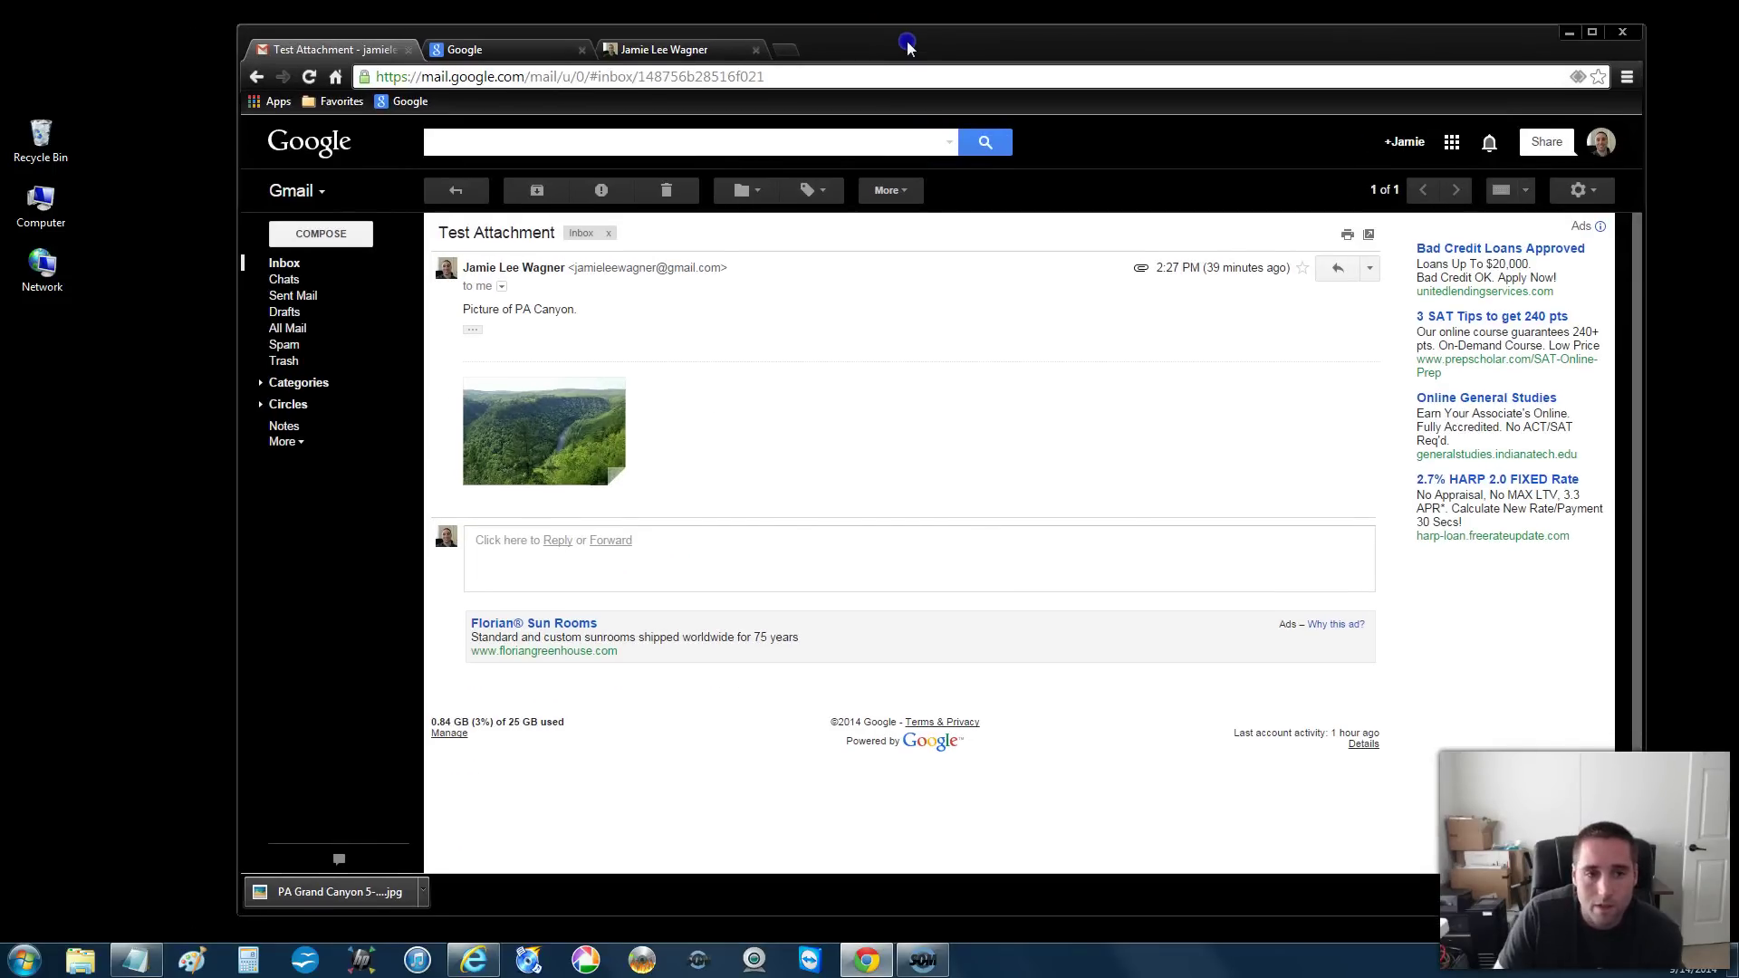
{"action": "mouse_move", "coordinate": [525, 453]}
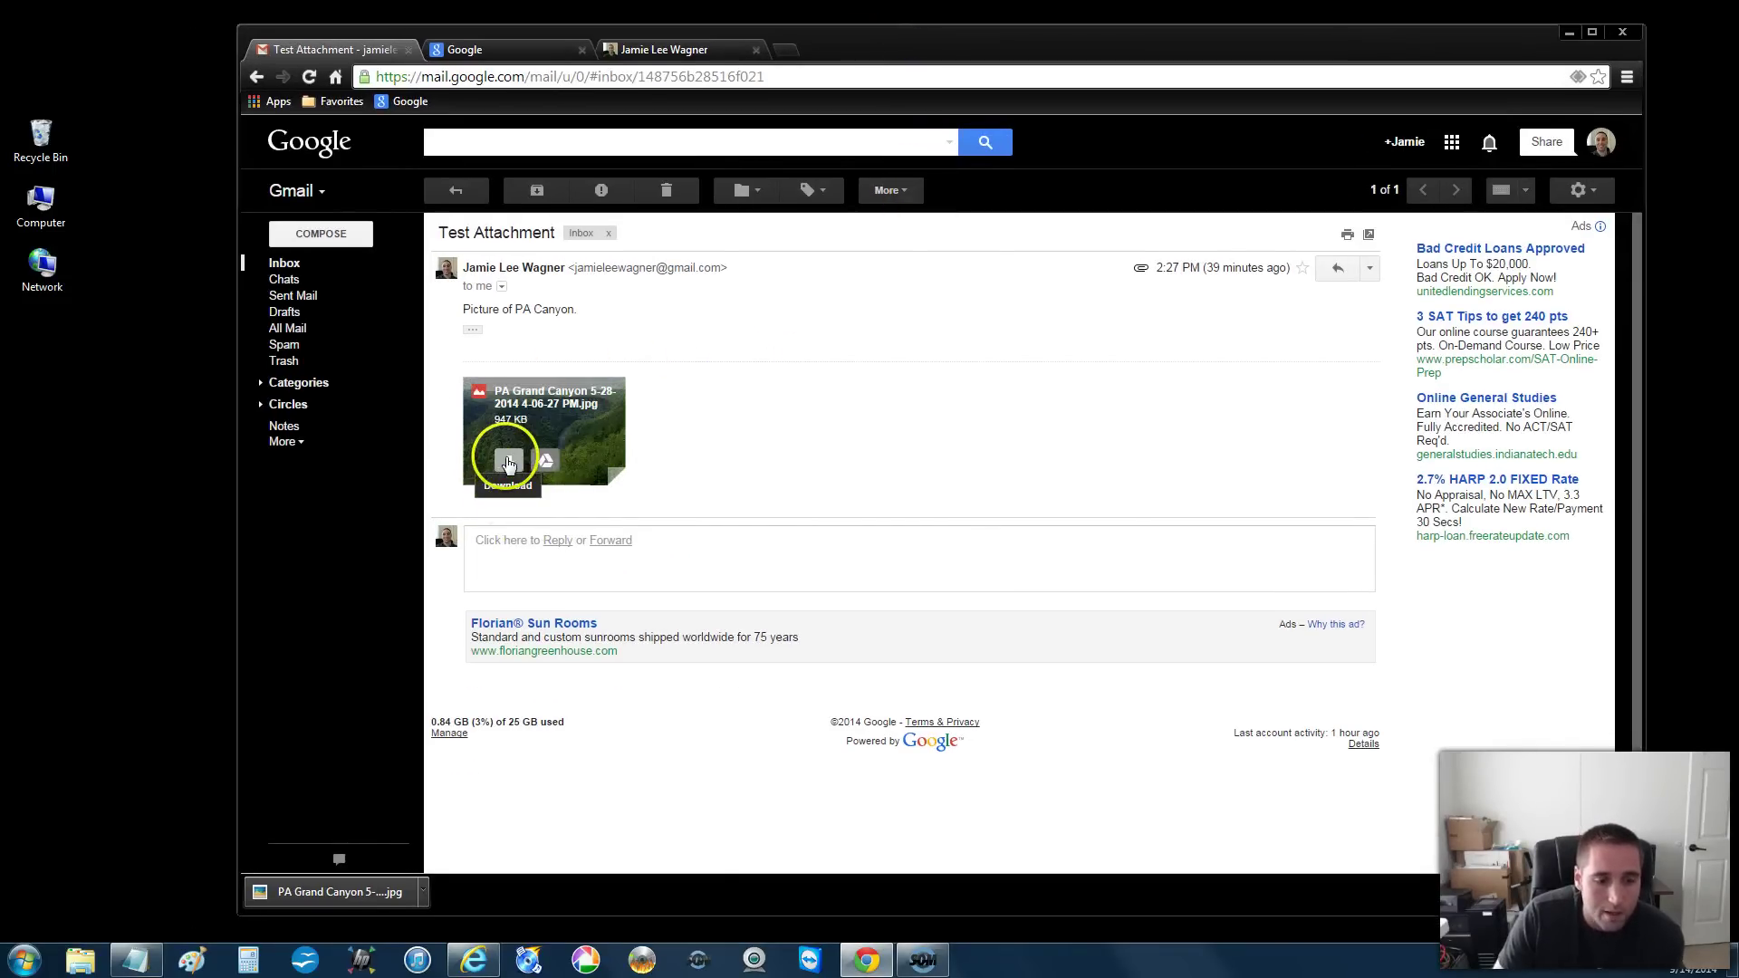
{"action": "left_click", "coordinate": [508, 462]}
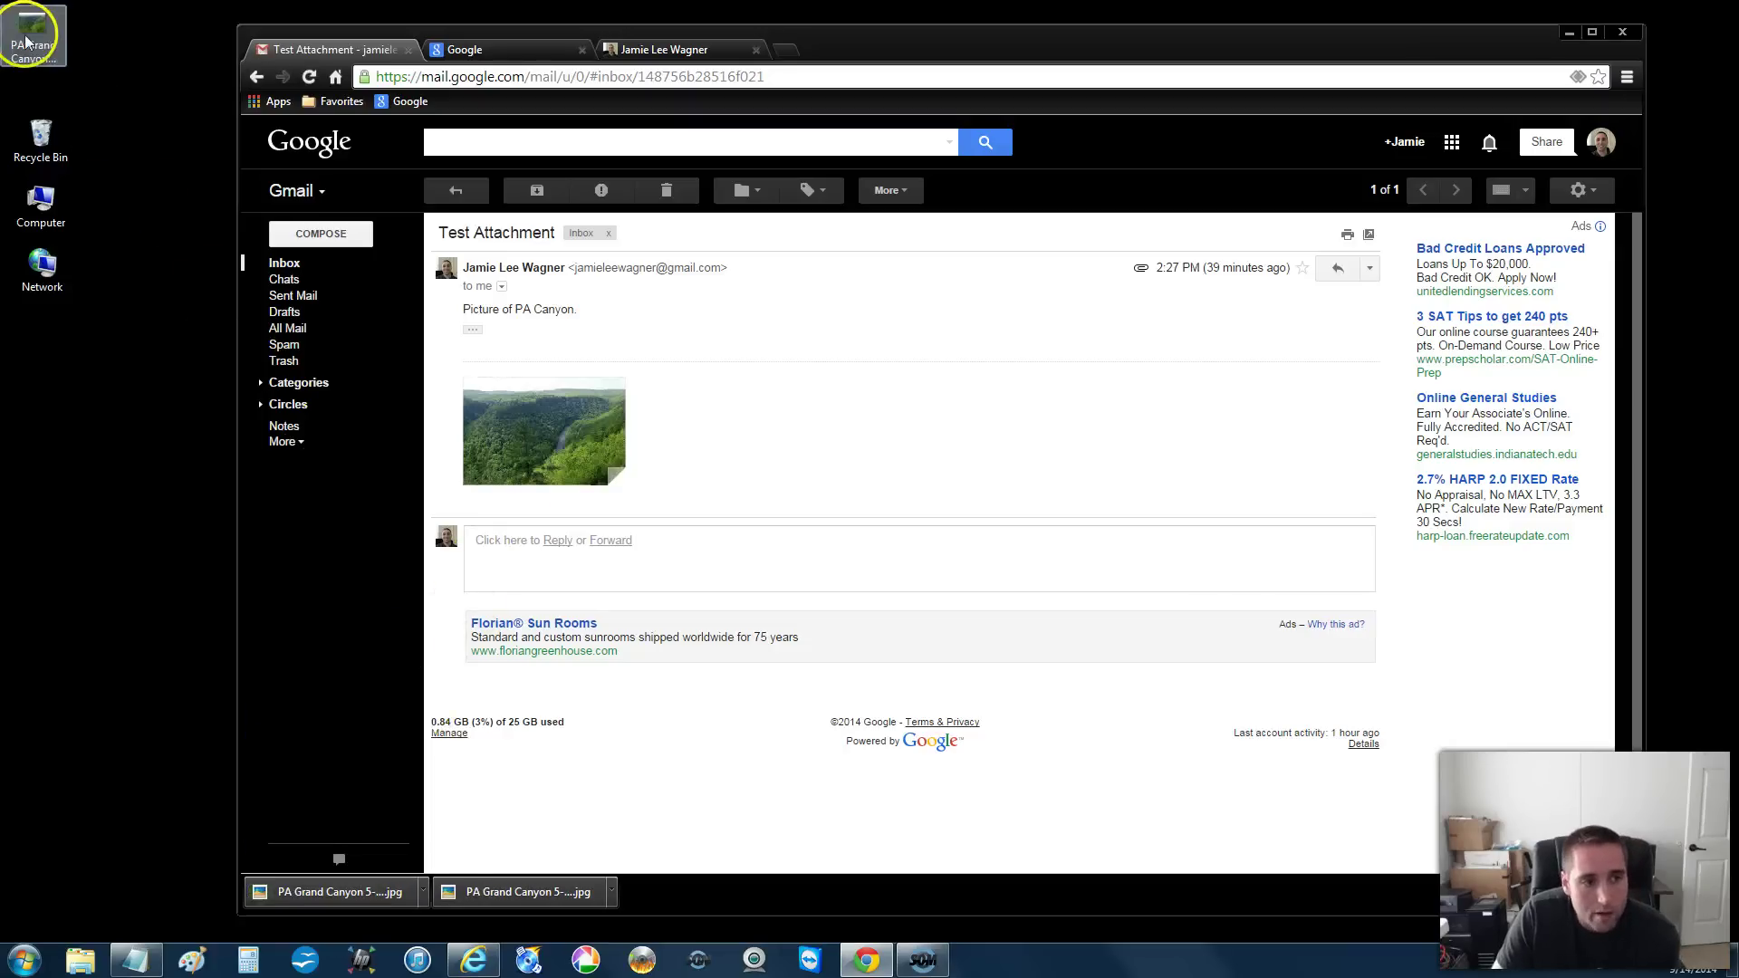
{"action": "left_click_drag", "start_coordinate": [40, 38], "coordinate": [131, 471]}
{"action": "left_click", "coordinate": [149, 353]}
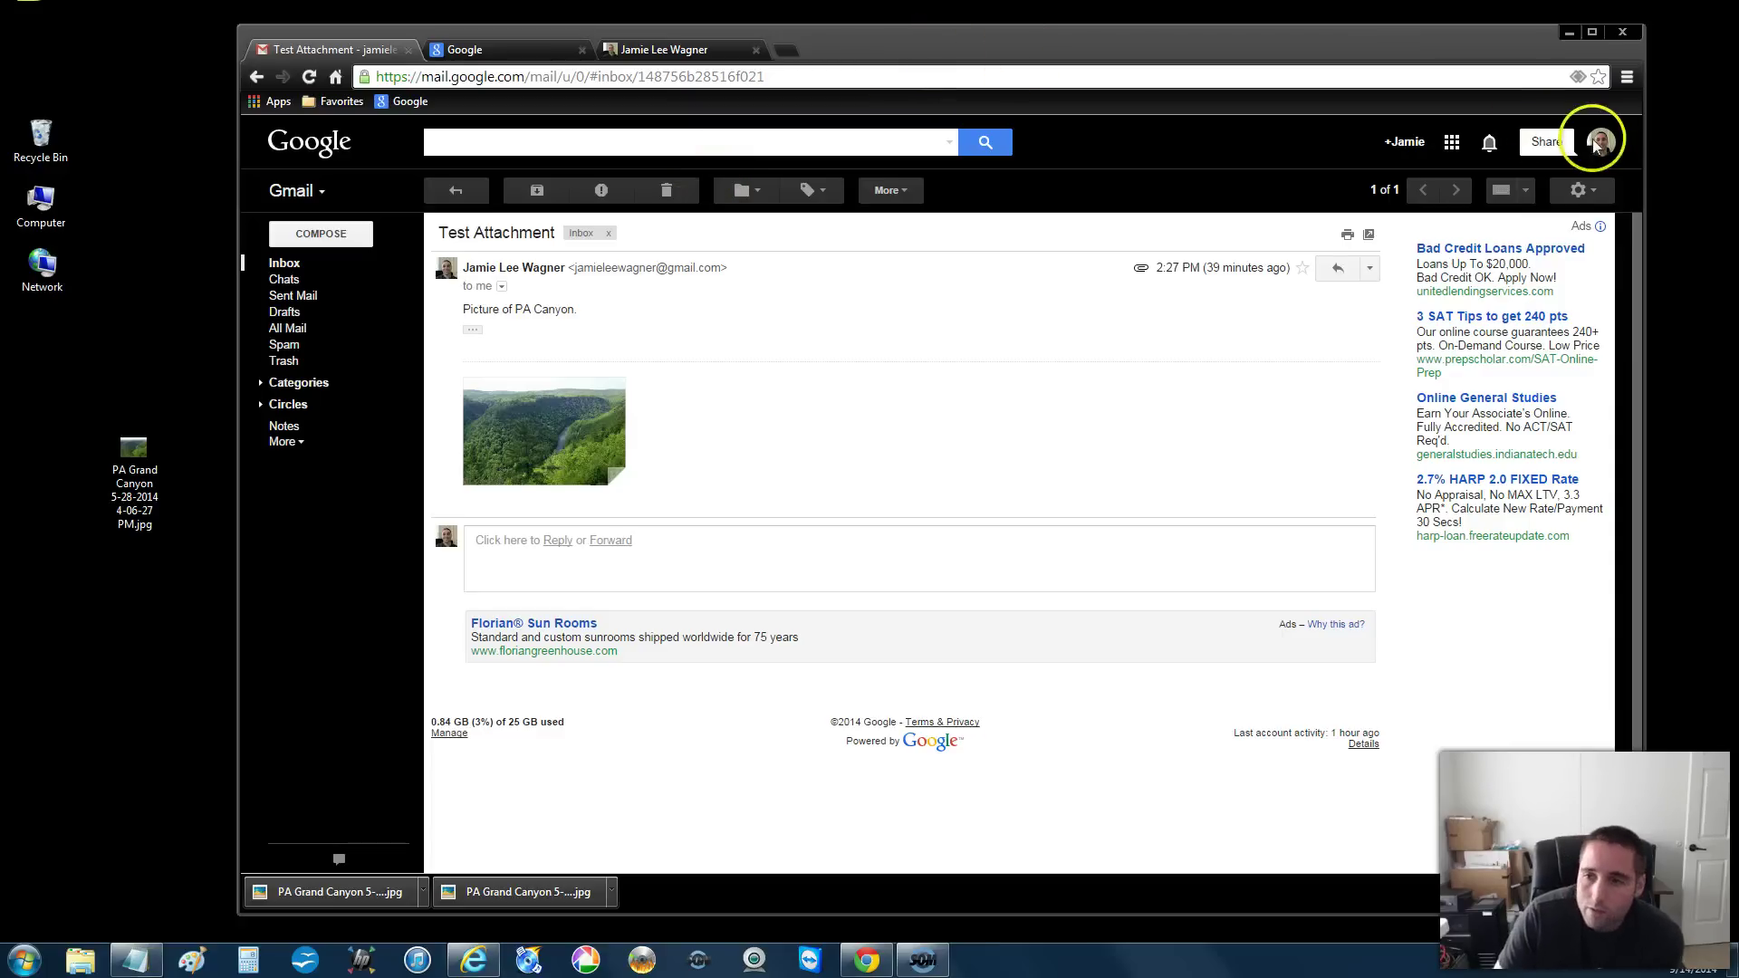
- Check the download location in Chrome's advanced settings and close the settings page
{"action": "left_click", "coordinate": [1626, 78]}
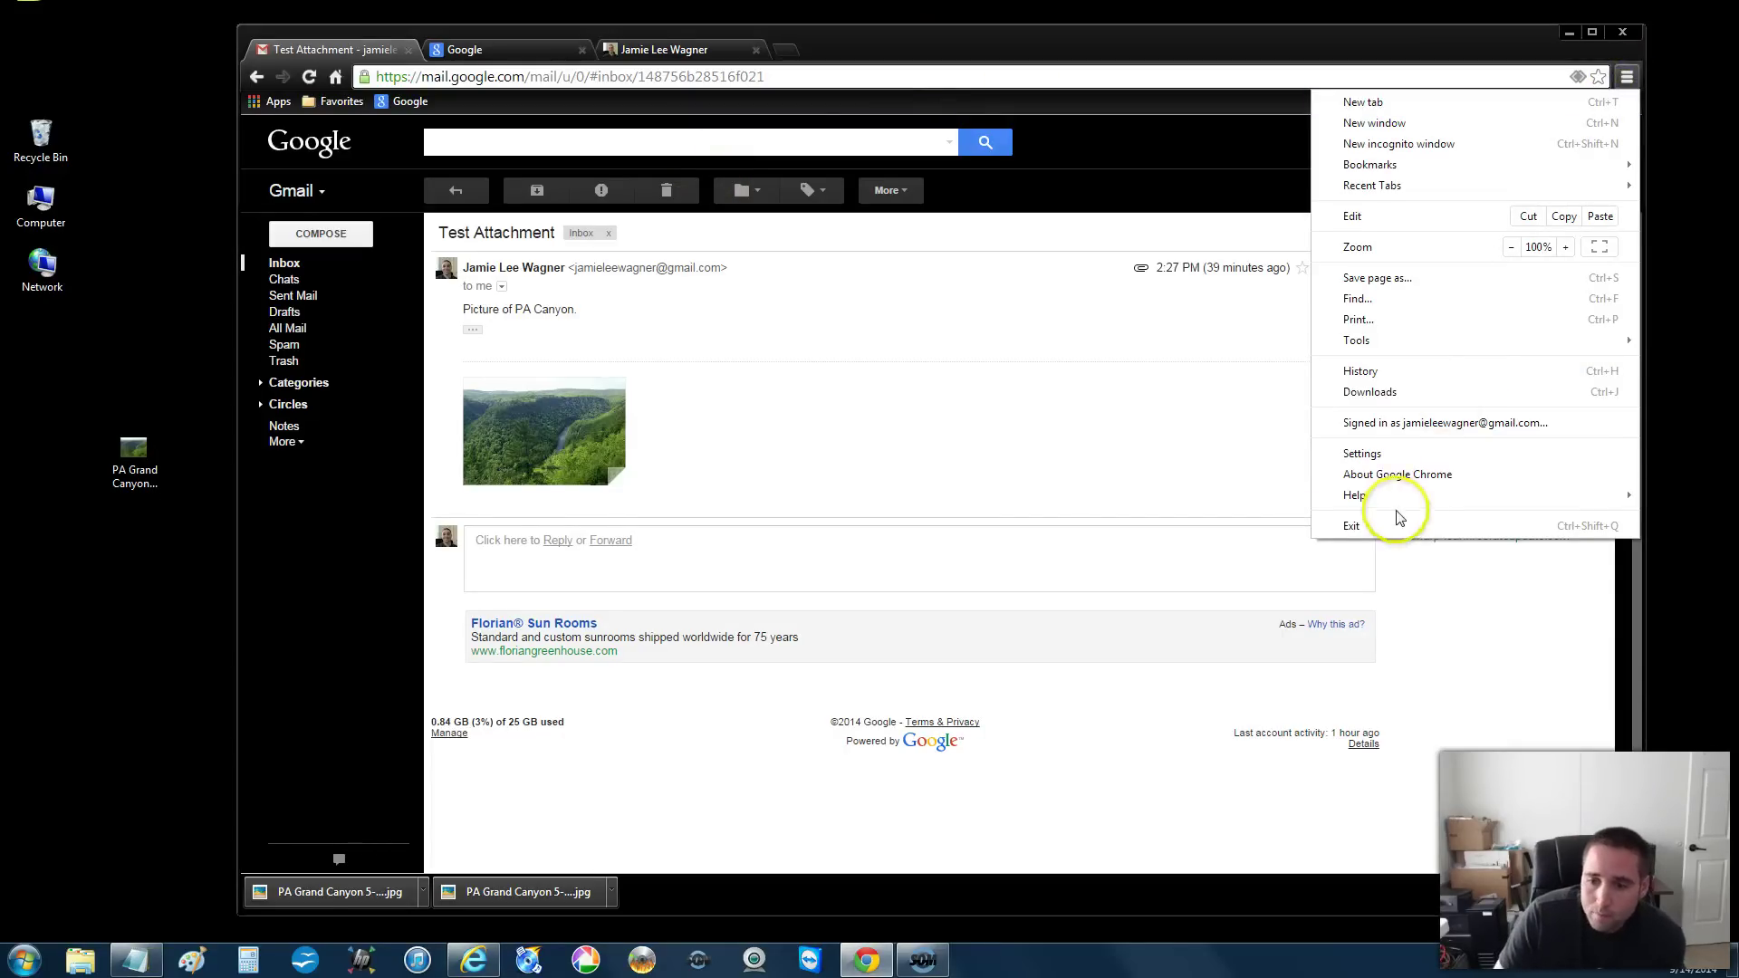
{"action": "left_click", "coordinate": [1399, 453]}
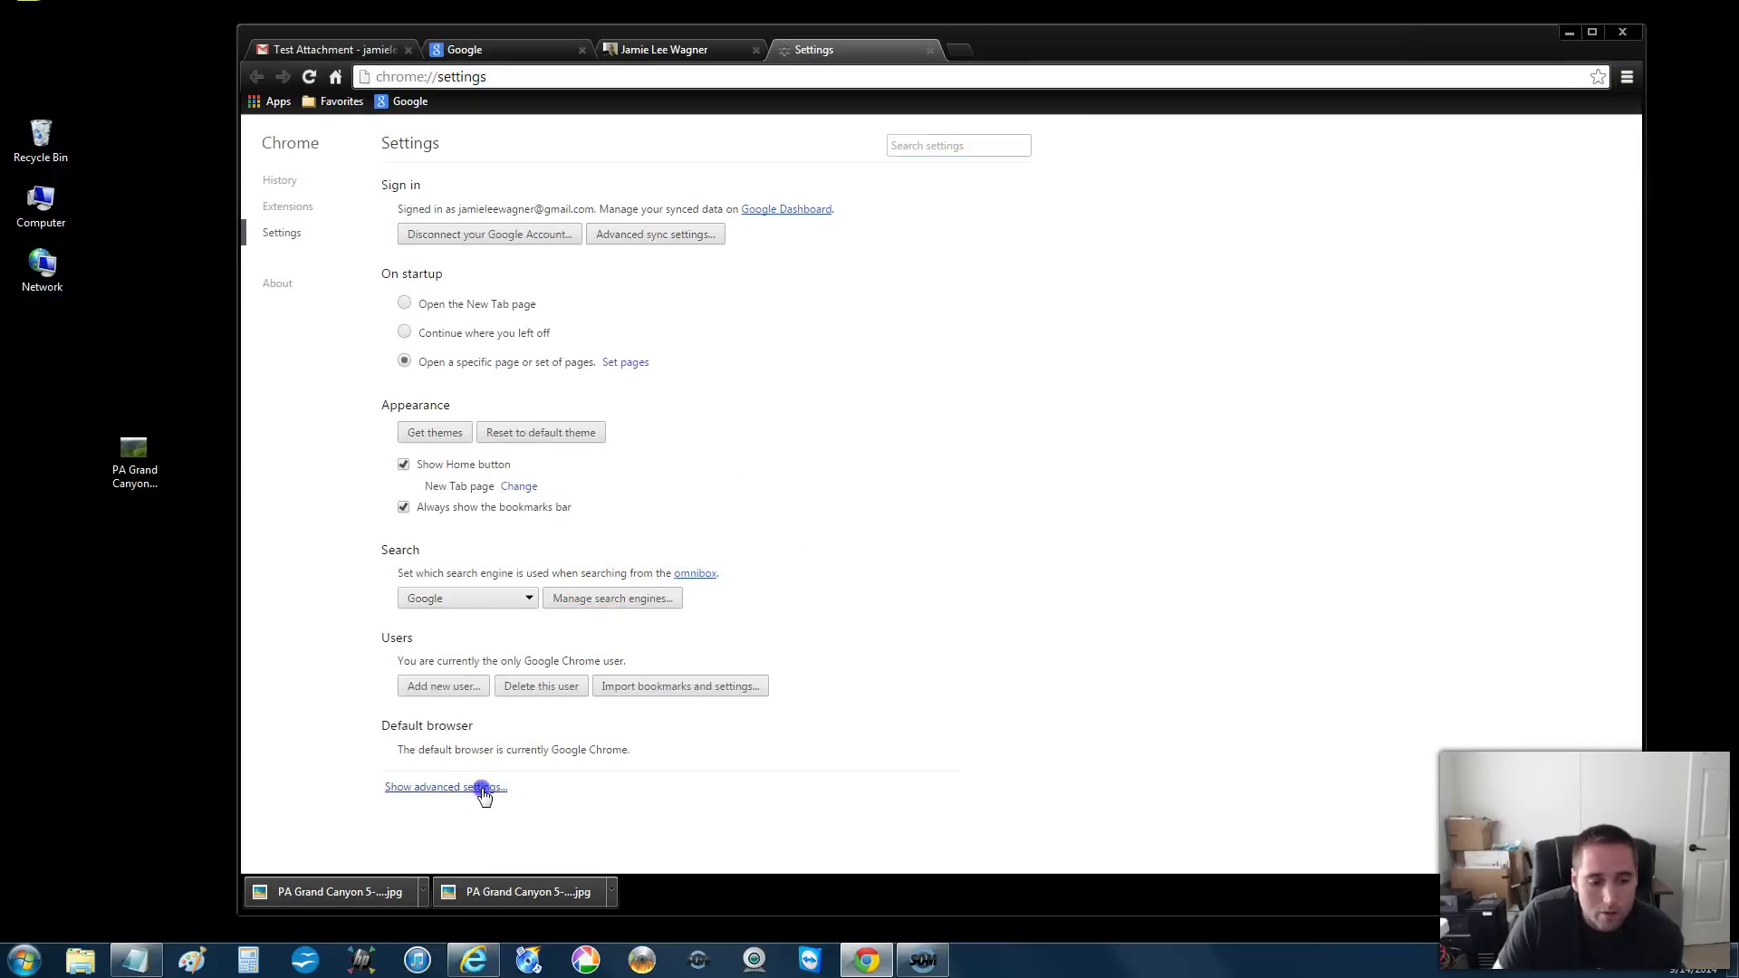
{"action": "left_click", "coordinate": [485, 784]}
{"action": "scroll", "coordinate": [554, 699], "scroll_direction": "down", "scroll_amount": 10}
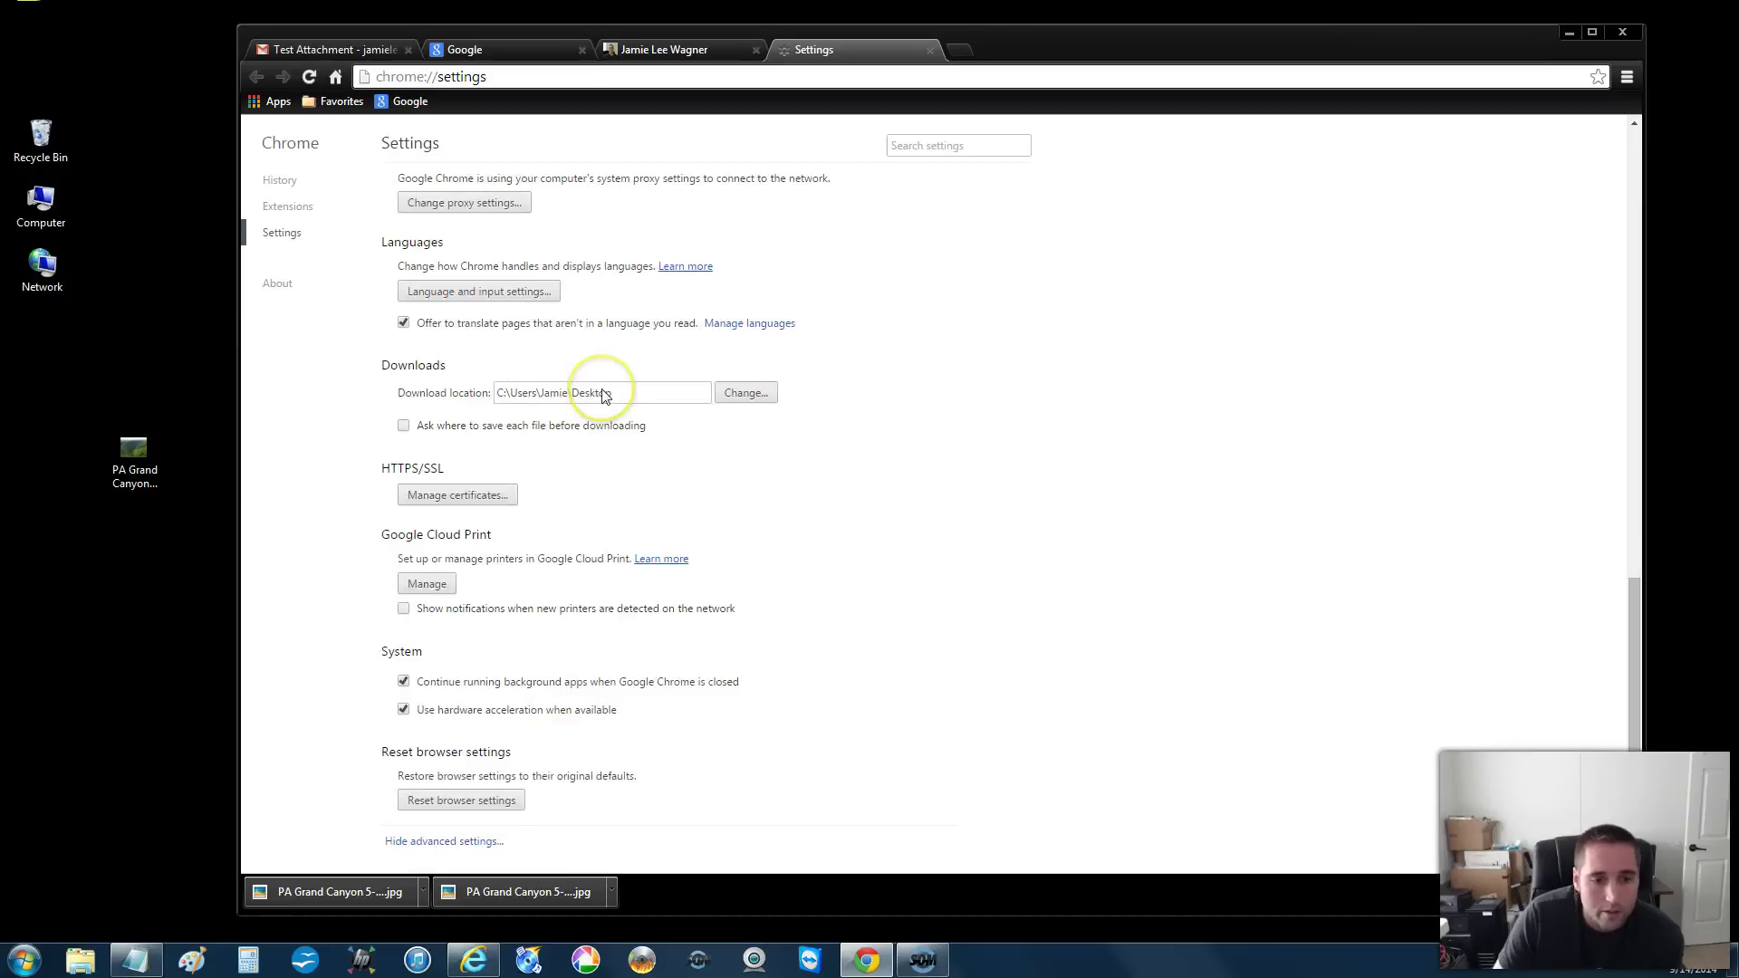
{"action": "left_click", "coordinate": [929, 51]}
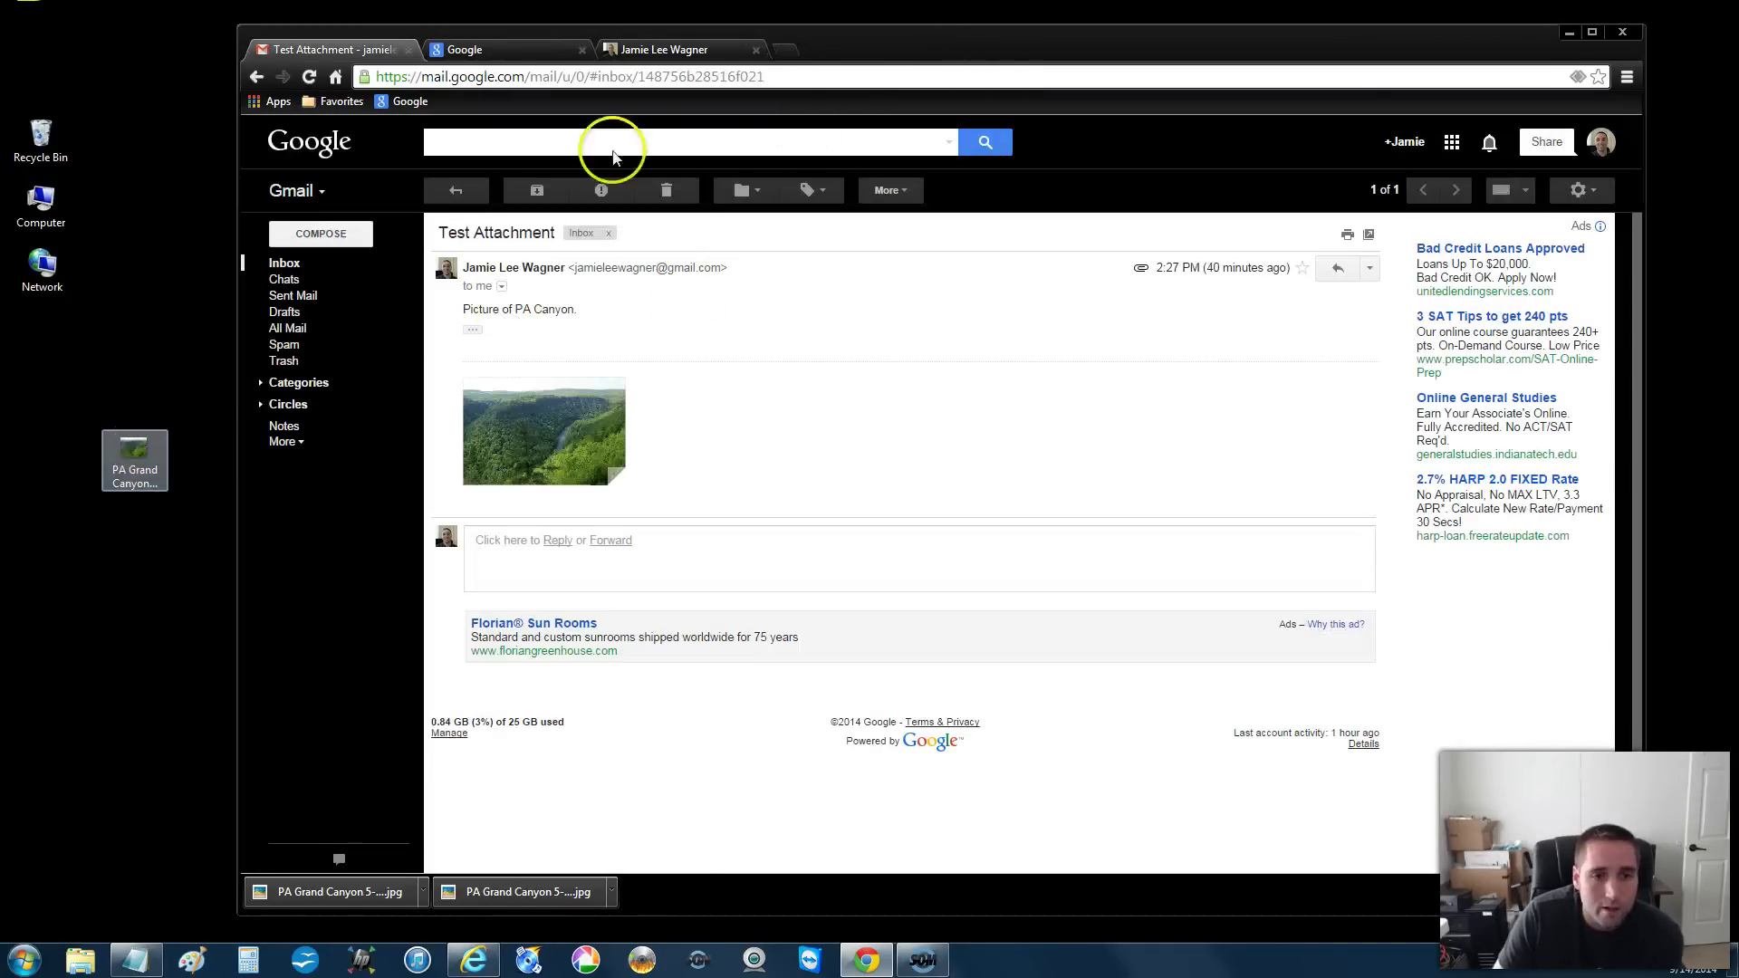
- Move the browser aside and open the removable G: drive from the Computer window, keeping the desktop photo accessible
{"action": "left_click_drag", "start_coordinate": [1023, 38], "coordinate": [1072, 31]}
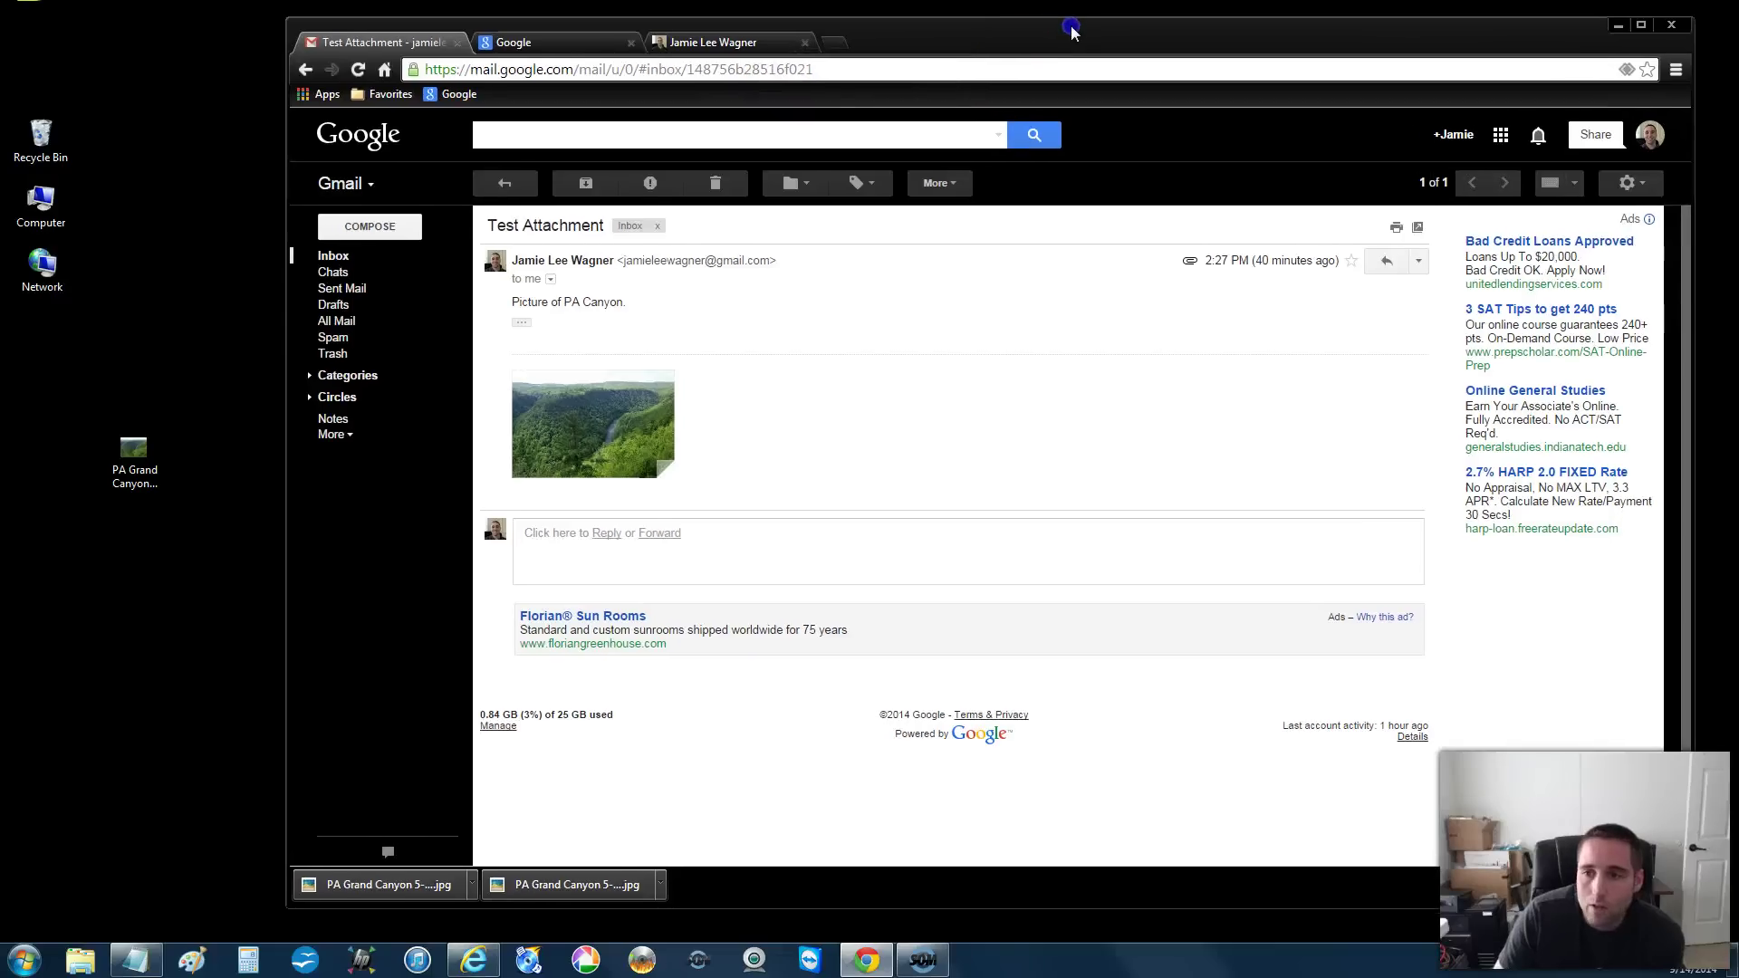
{"action": "left_click", "coordinate": [145, 471]}
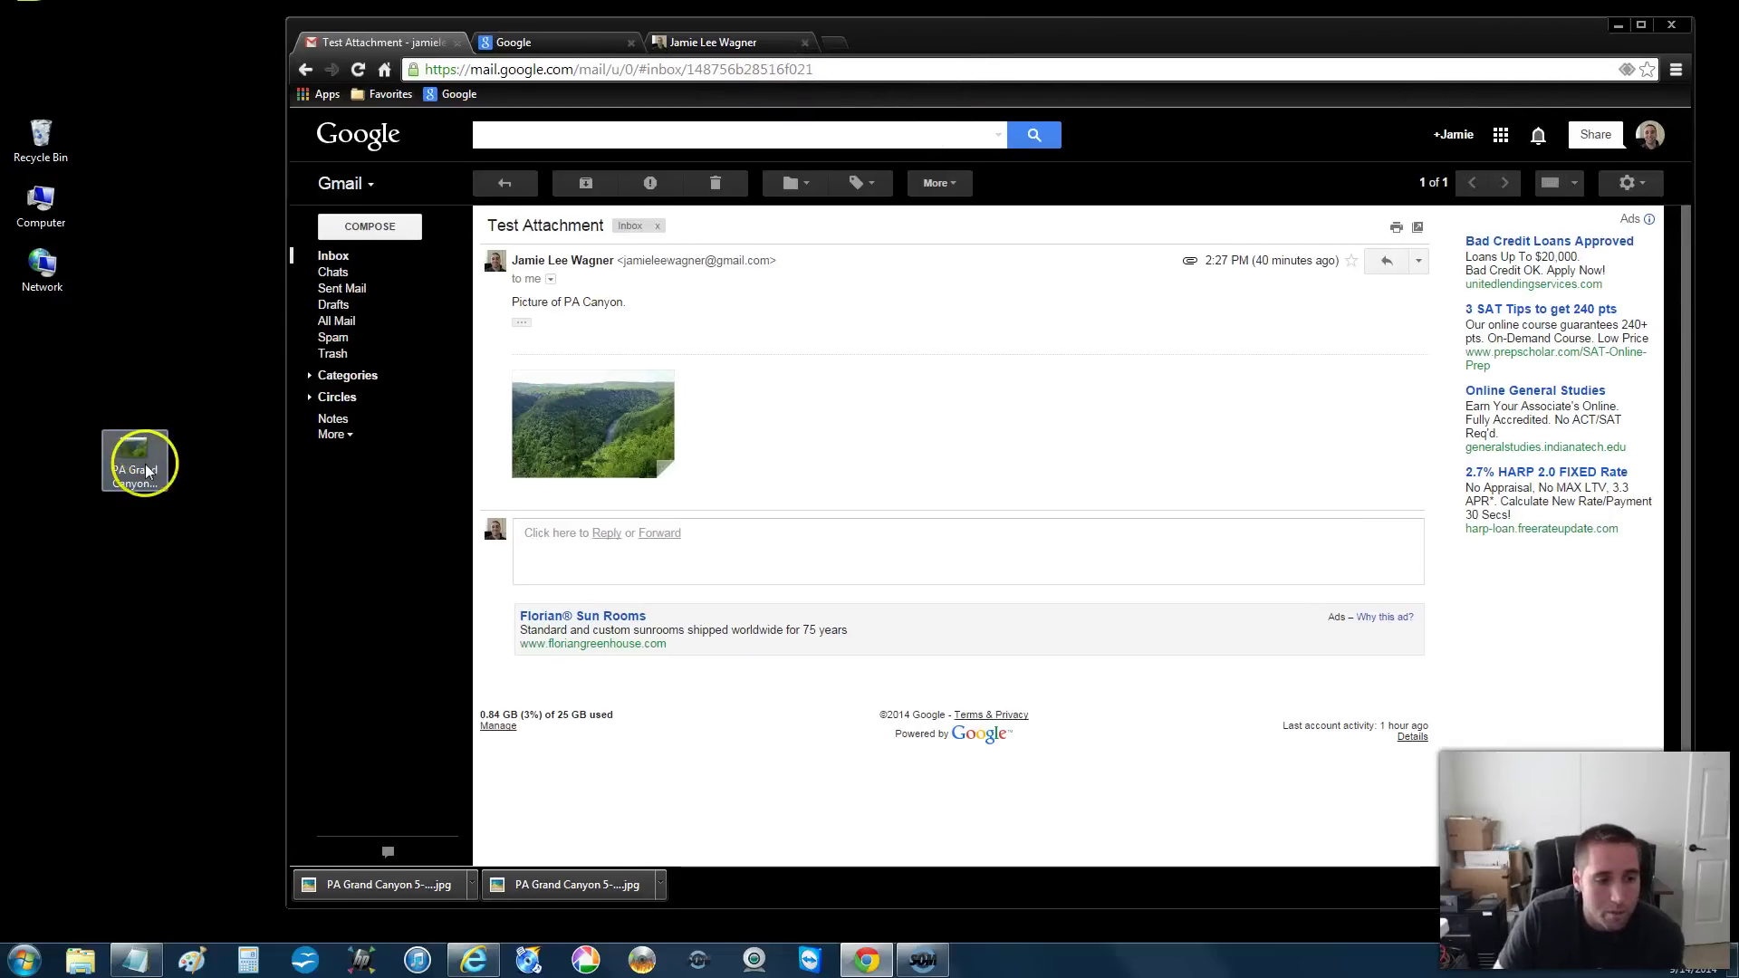
{"action": "left_click", "coordinate": [50, 215]}
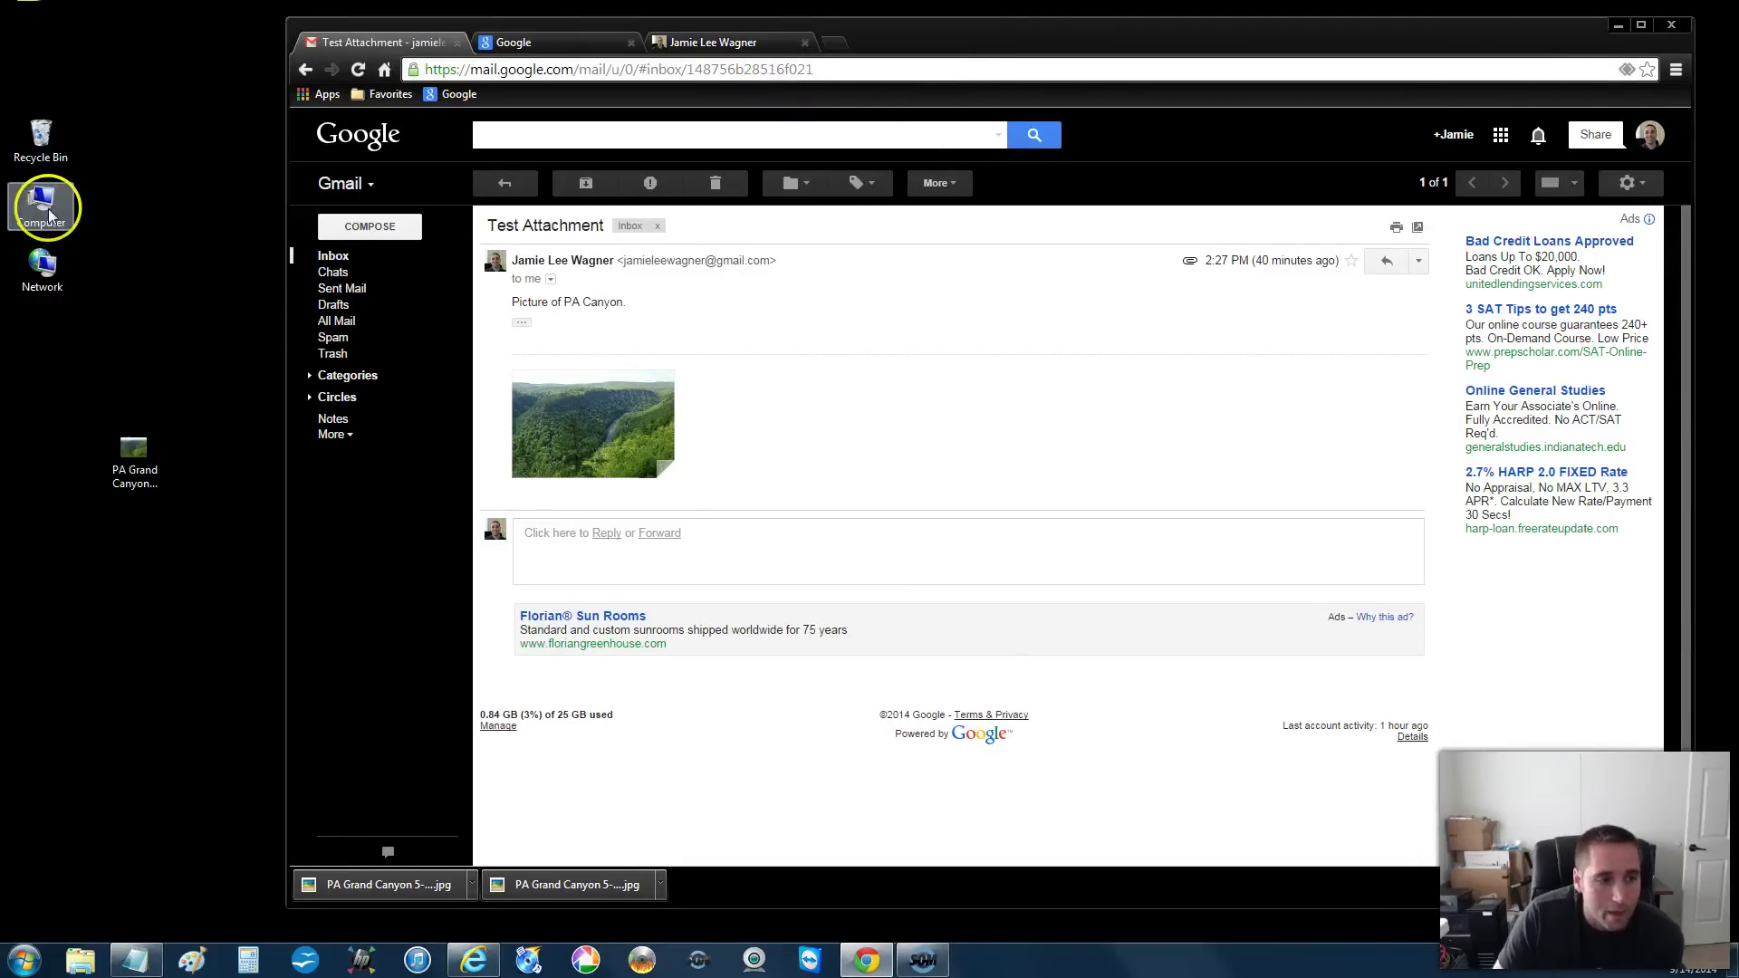
{"action": "double_click", "coordinate": [50, 216]}
{"action": "left_click", "coordinate": [195, 130]}
{"action": "left_click_drag", "start_coordinate": [195, 130], "coordinate": [423, 137]}
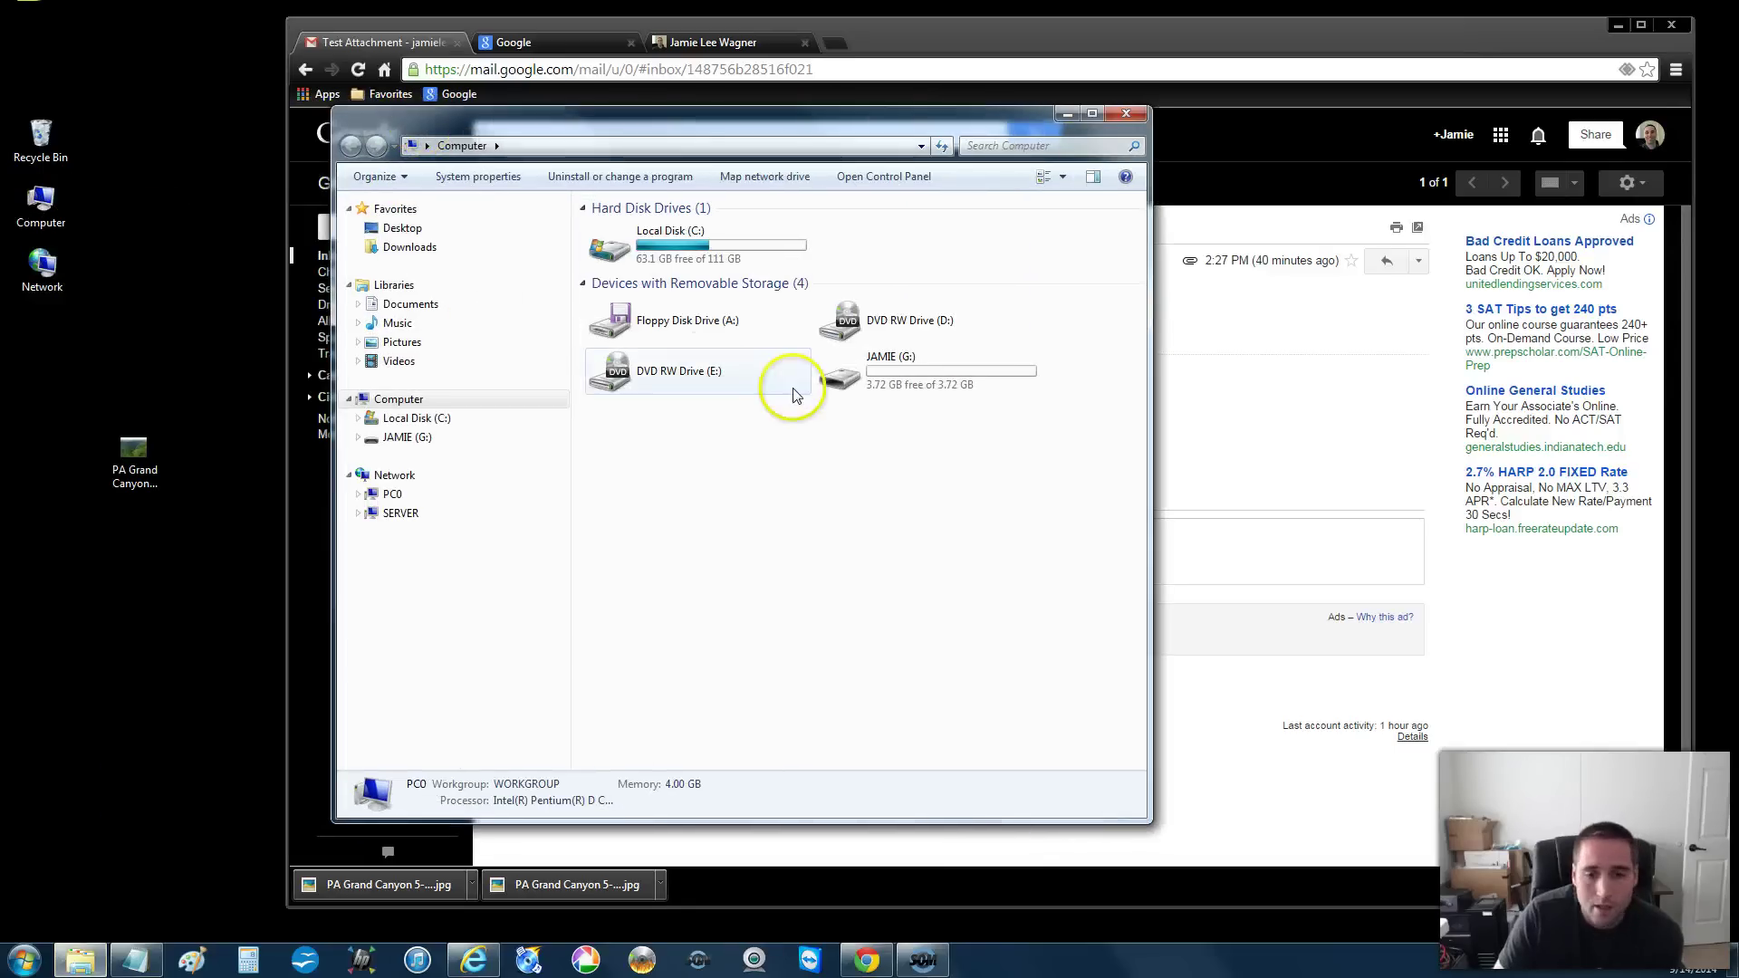
{"action": "double_click", "coordinate": [863, 384]}
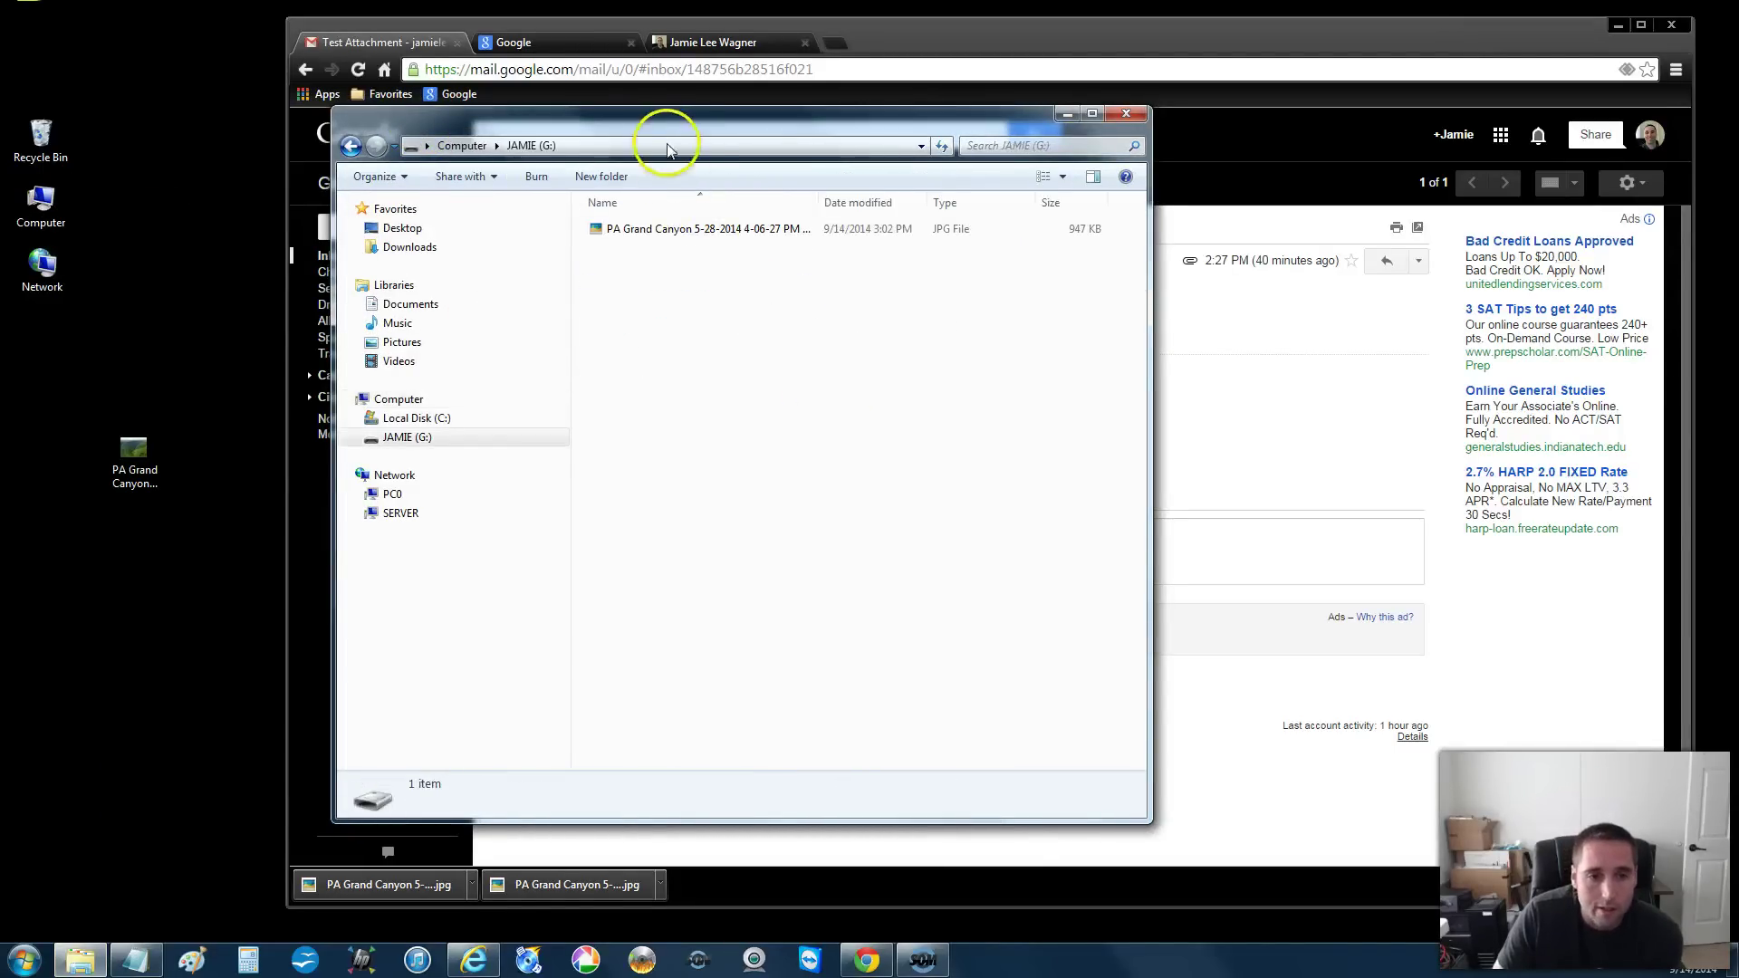
- Copy the PA Grand Canyon photo from the desktop onto the G: drive and close the drive window
{"action": "left_click", "coordinate": [136, 454]}
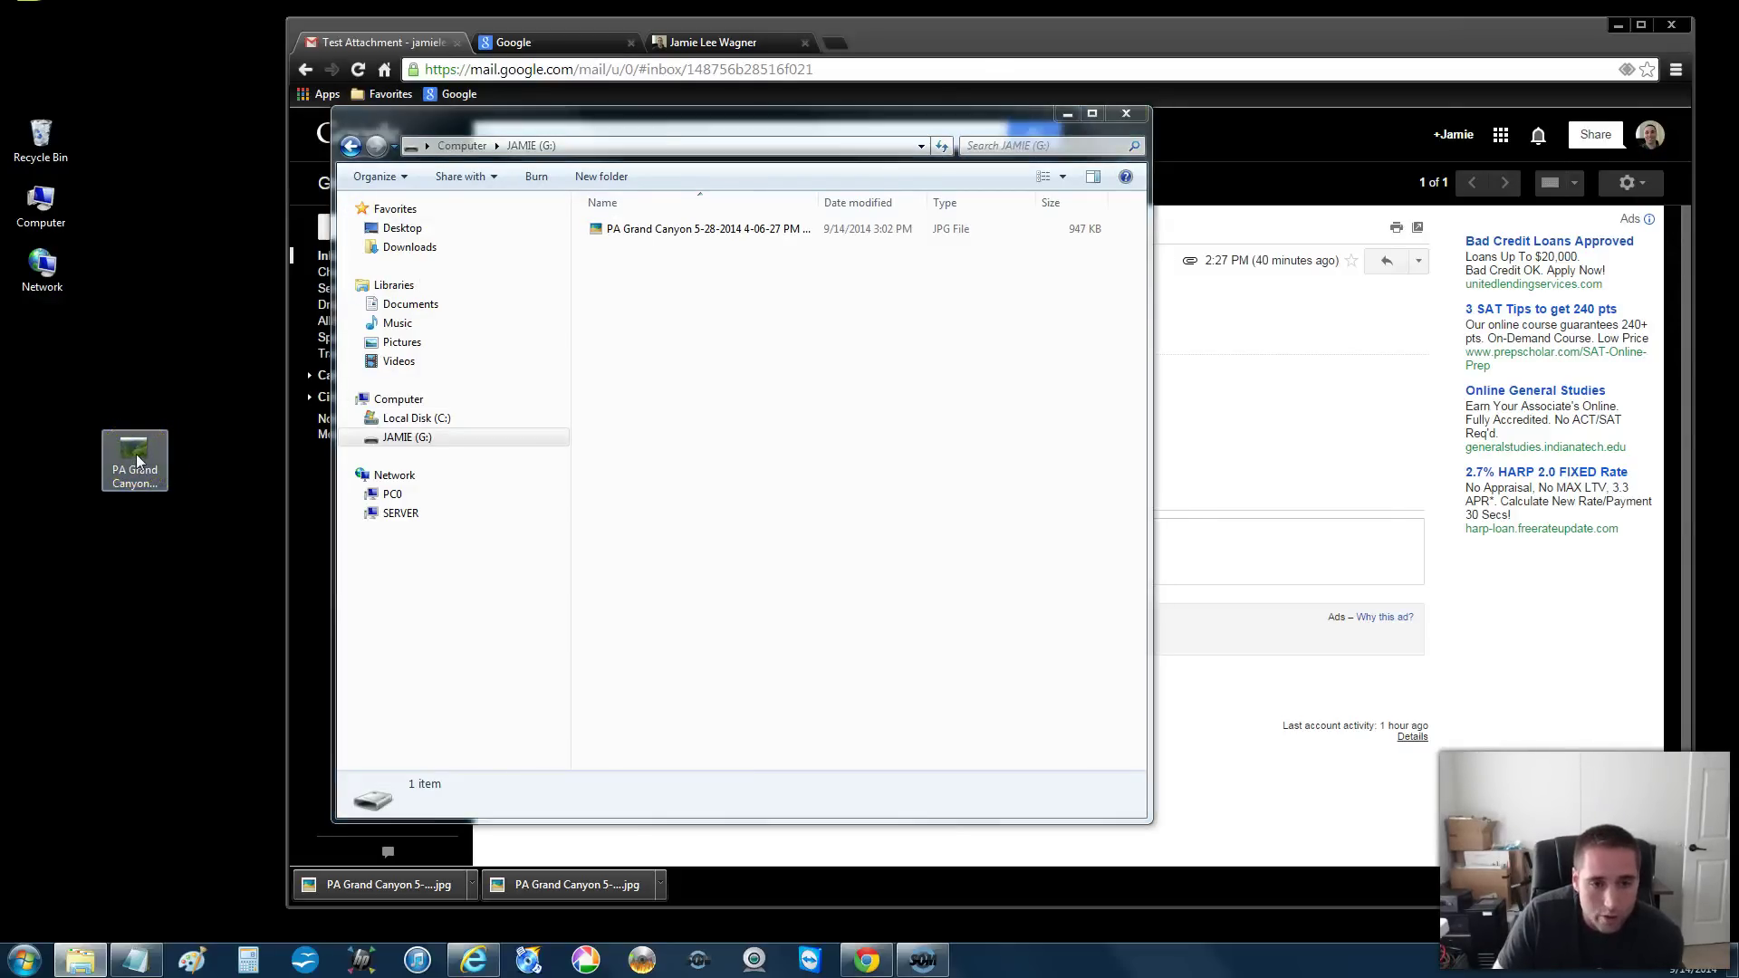
{"action": "left_click_drag", "start_coordinate": [138, 454], "coordinate": [730, 375]}
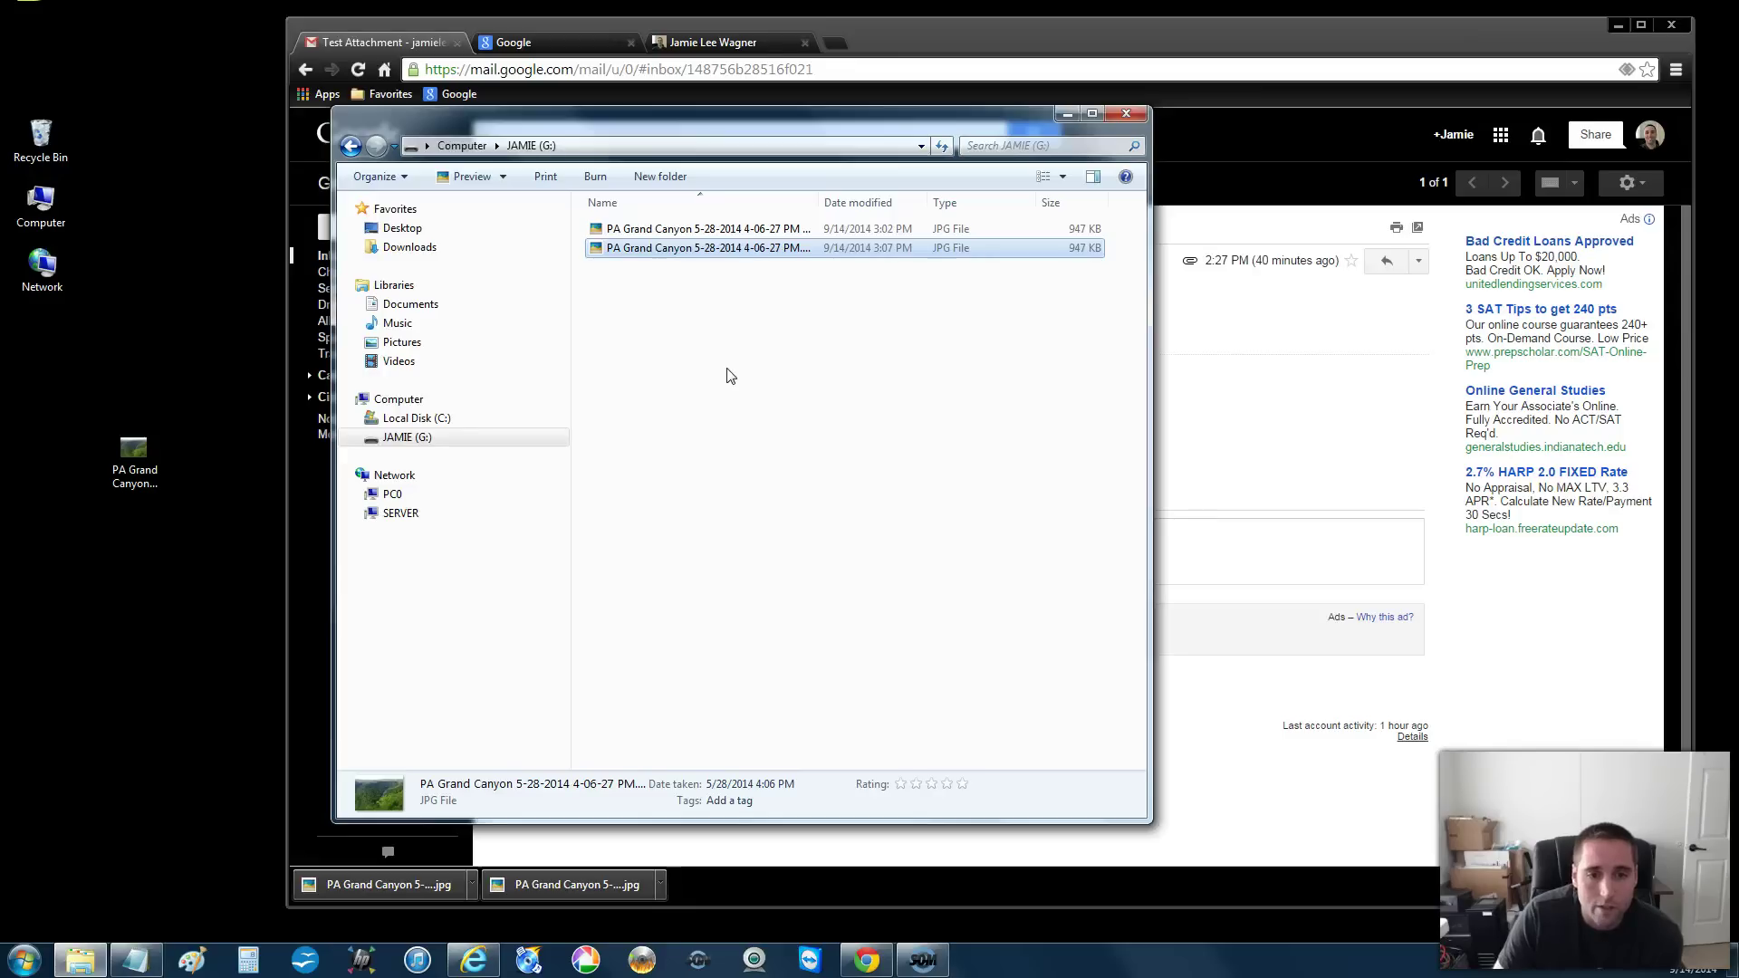
{"action": "left_click", "coordinate": [1123, 116]}
- Move the desktop copy of the PA Grand Canyon photo to the Recycle Bin and return to the Gmail inbox
{"action": "left_click", "coordinate": [138, 464]}
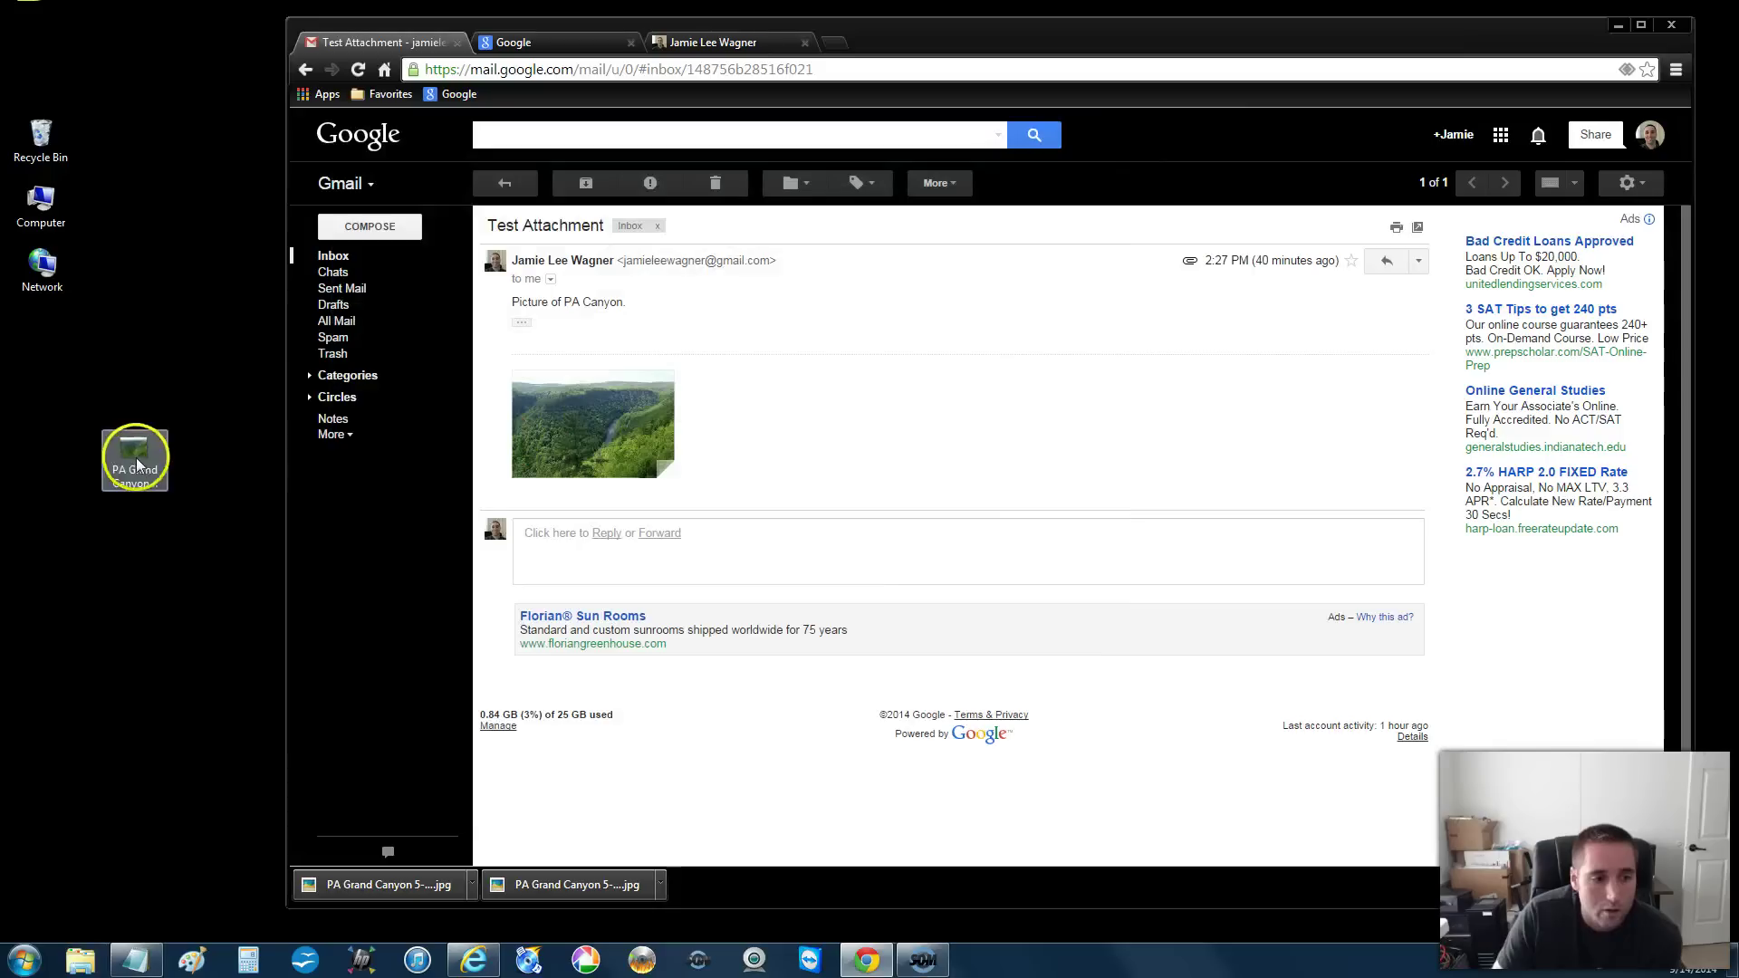
{"action": "left_click_drag", "start_coordinate": [137, 464], "coordinate": [41, 136]}
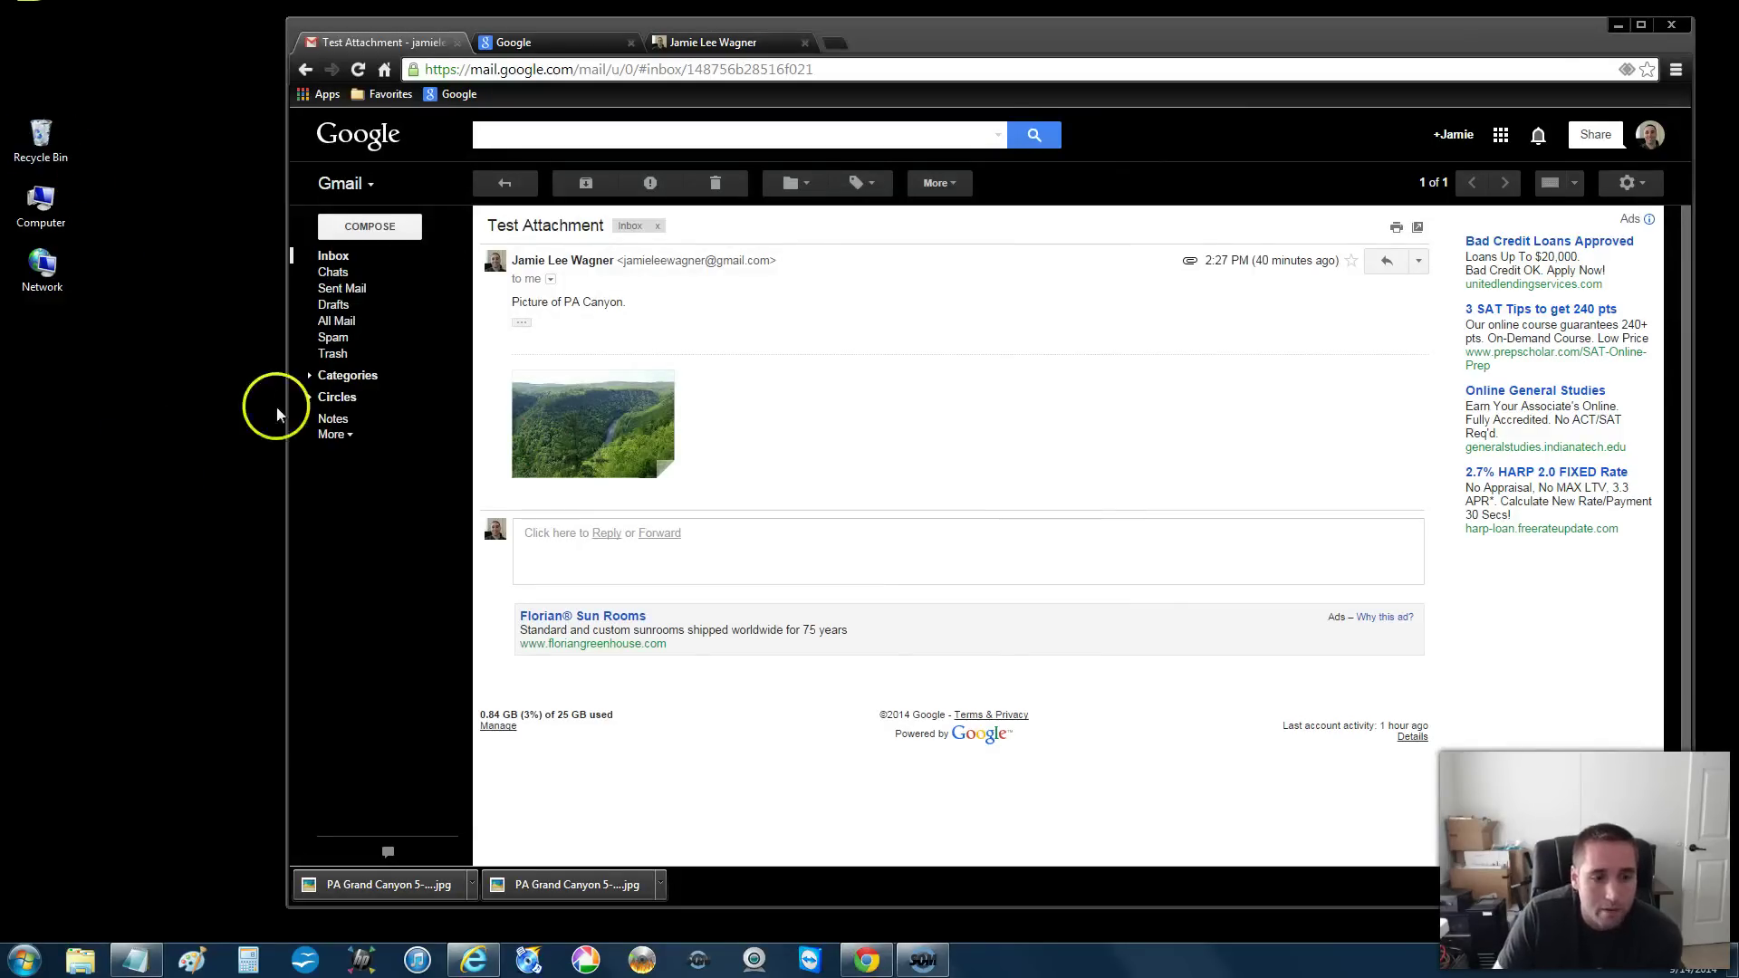
{"action": "left_click", "coordinate": [500, 184]}
{"action": "left_click", "coordinate": [490, 967]}
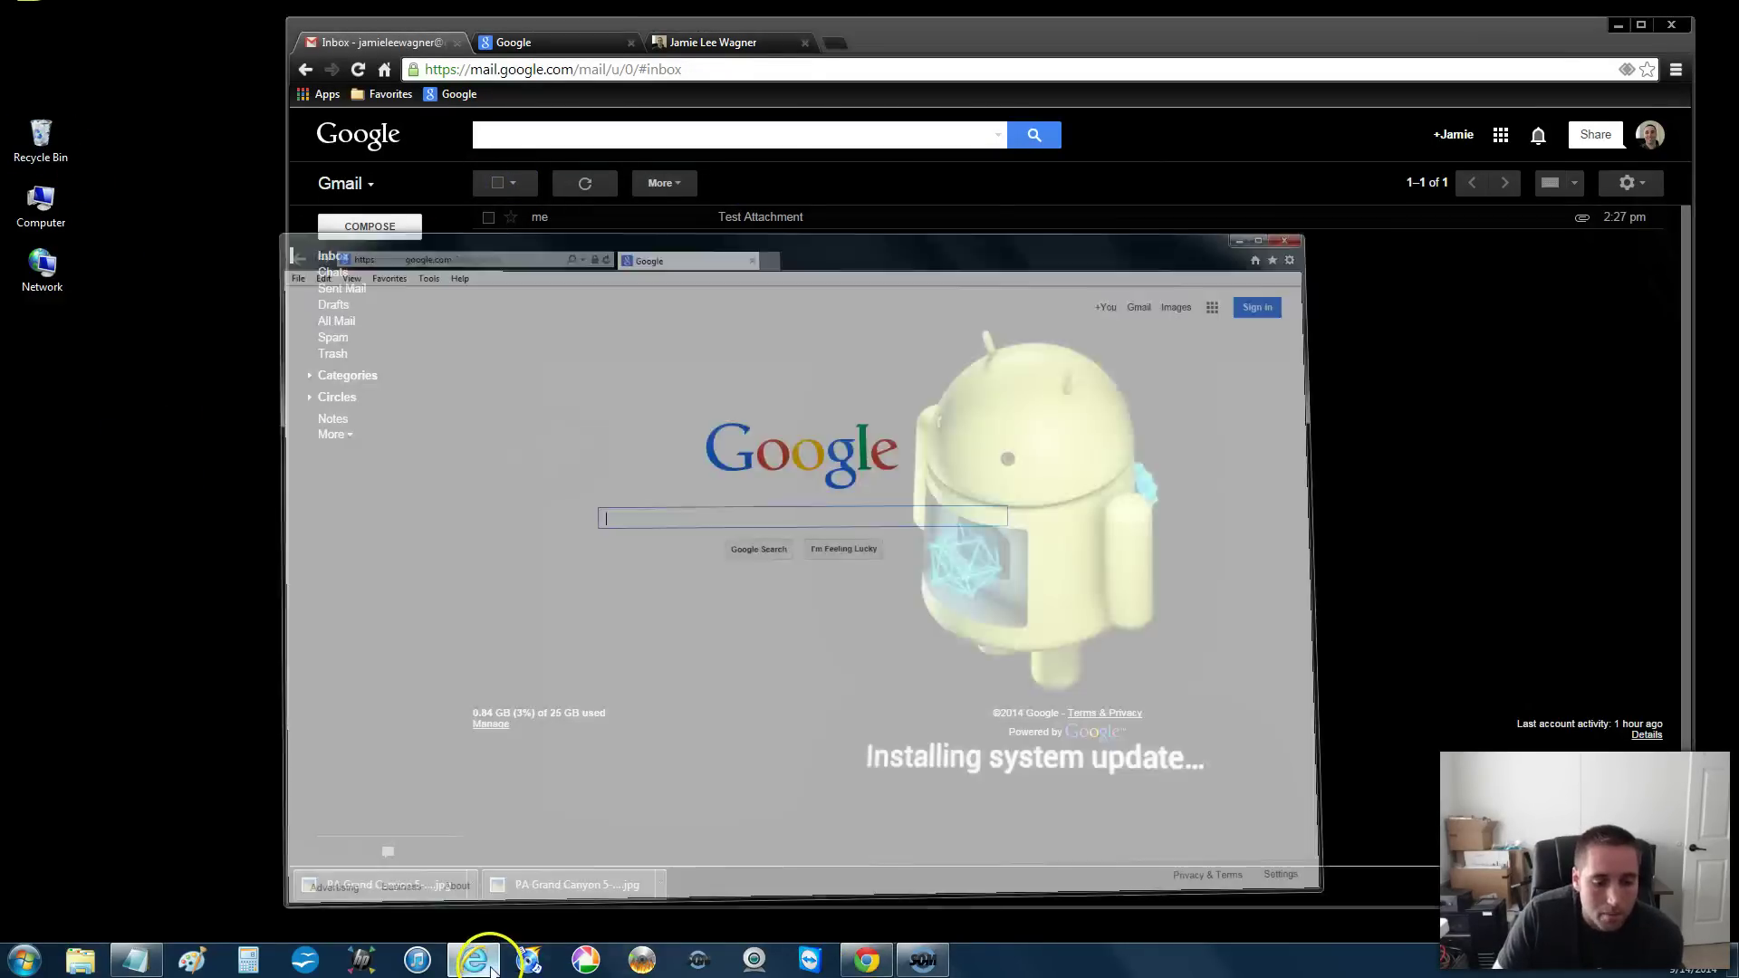
{"action": "left_click", "coordinate": [490, 967]}
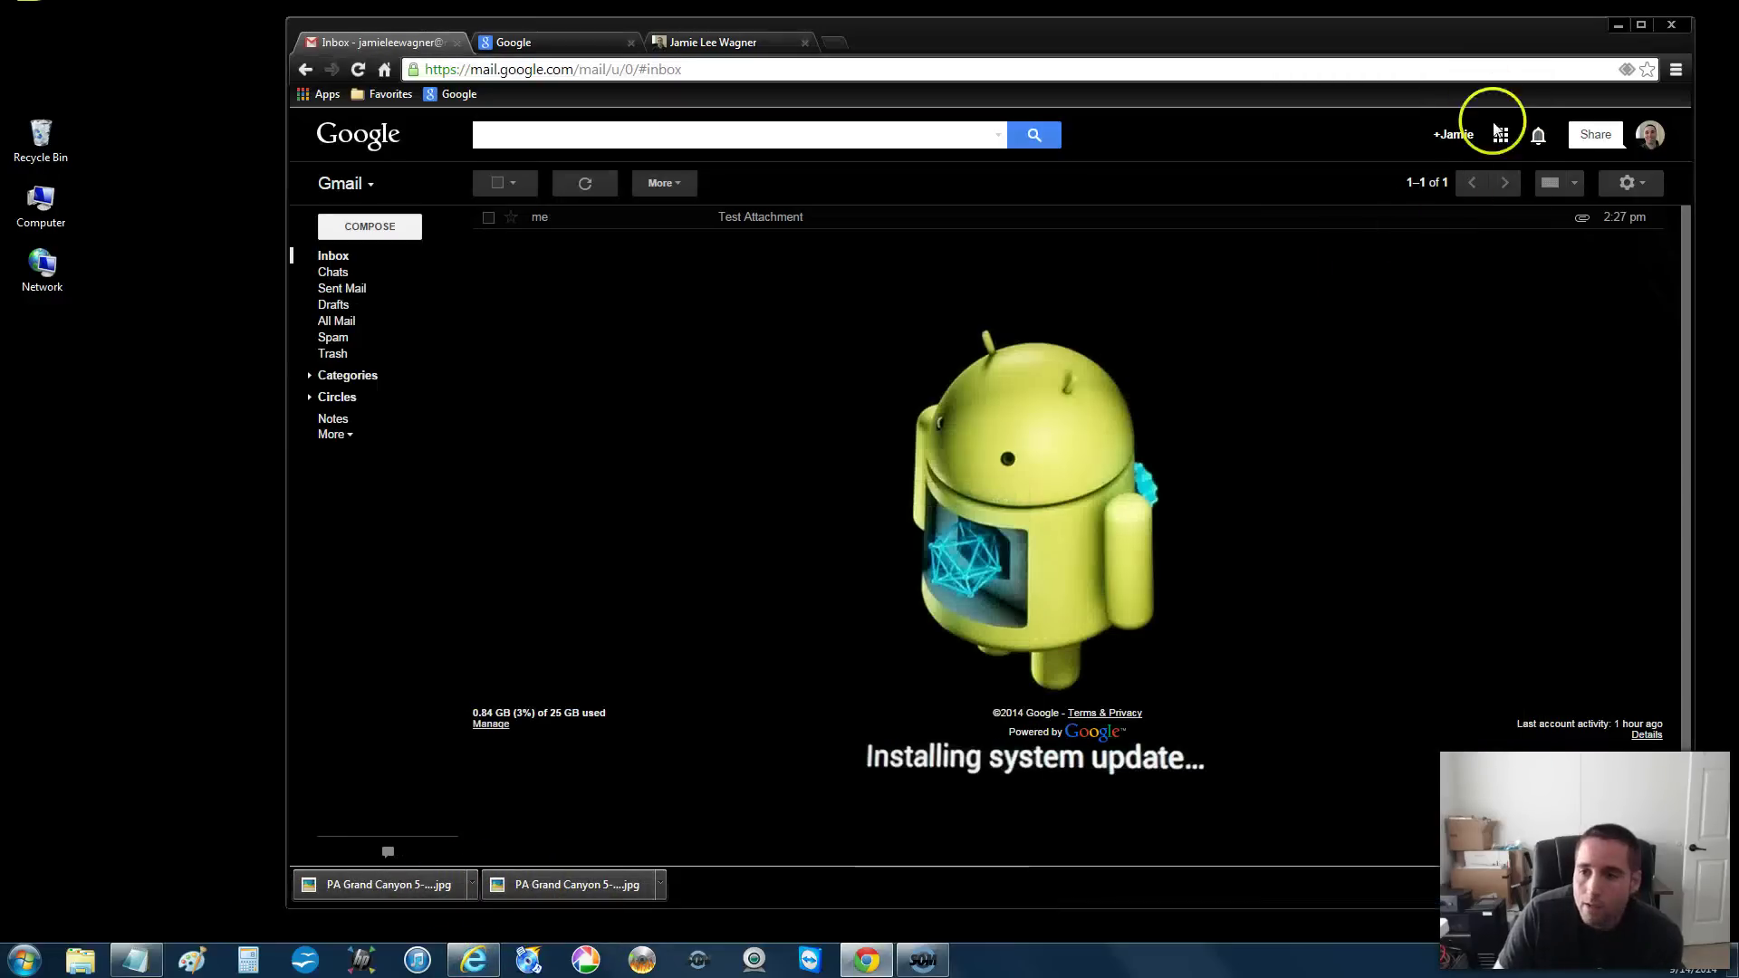
- Open Chrome's download history and remove all three PA Grand Canyon entries from the list
{"action": "left_click_drag", "start_coordinate": [1474, 42], "coordinate": [1365, 47]}
{"action": "left_click", "coordinate": [1569, 73]}
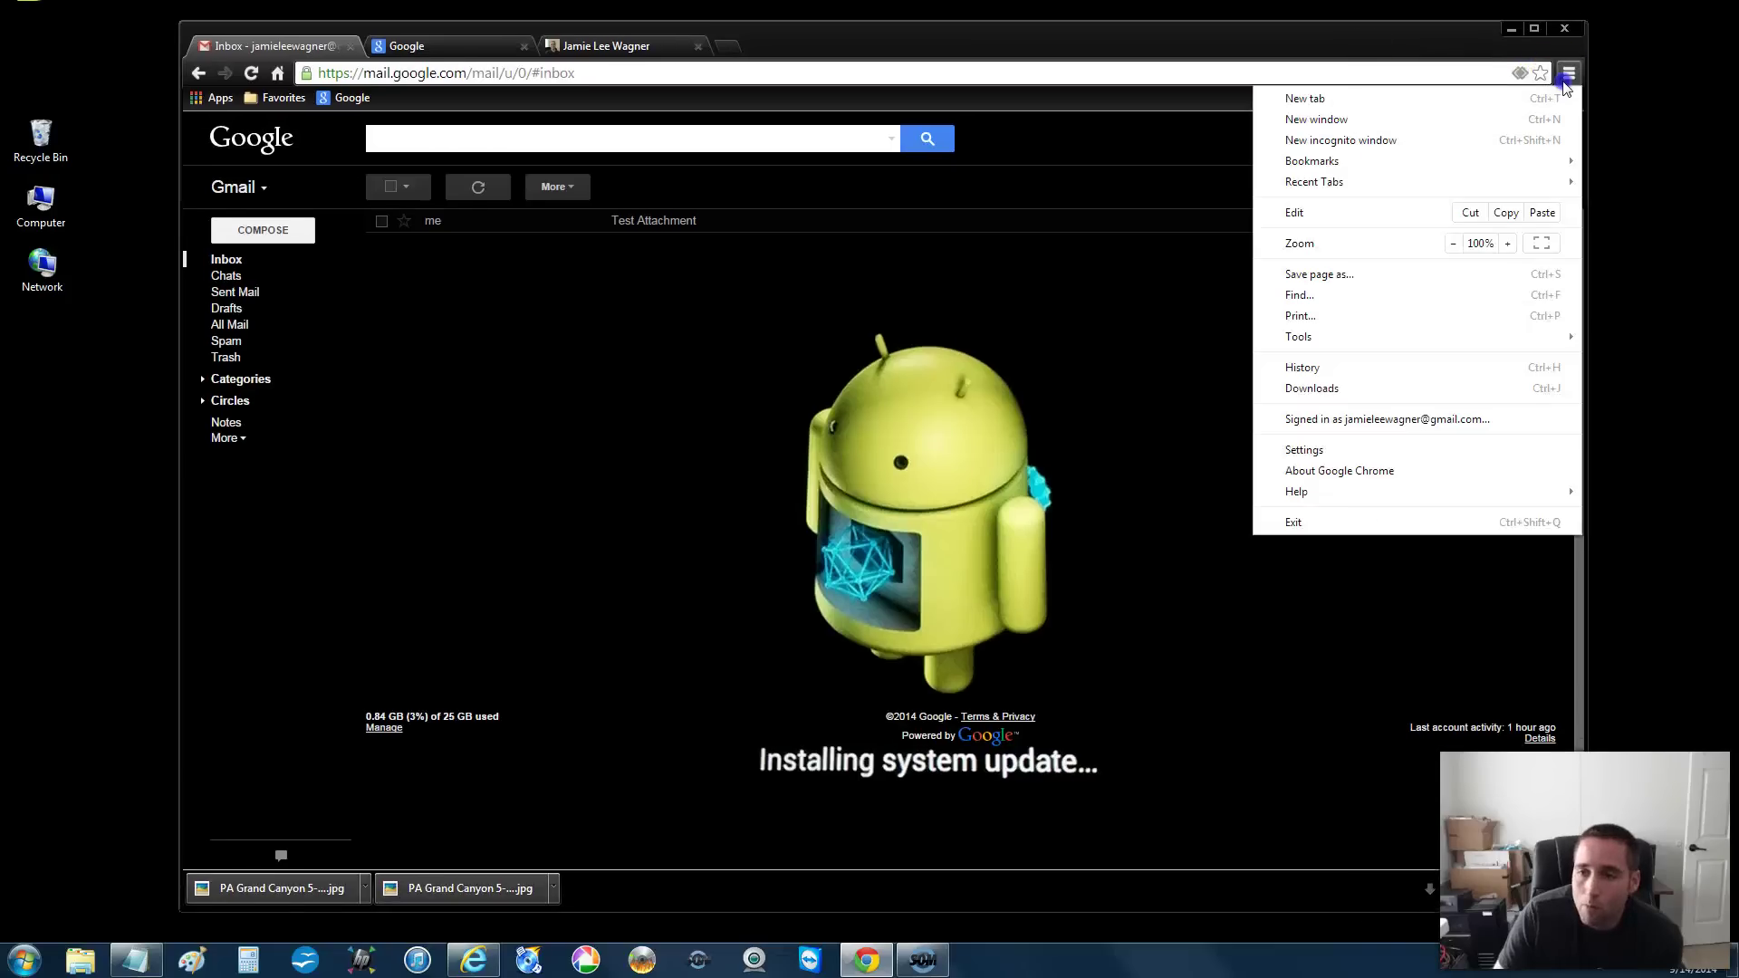
{"action": "left_click", "coordinate": [1330, 387]}
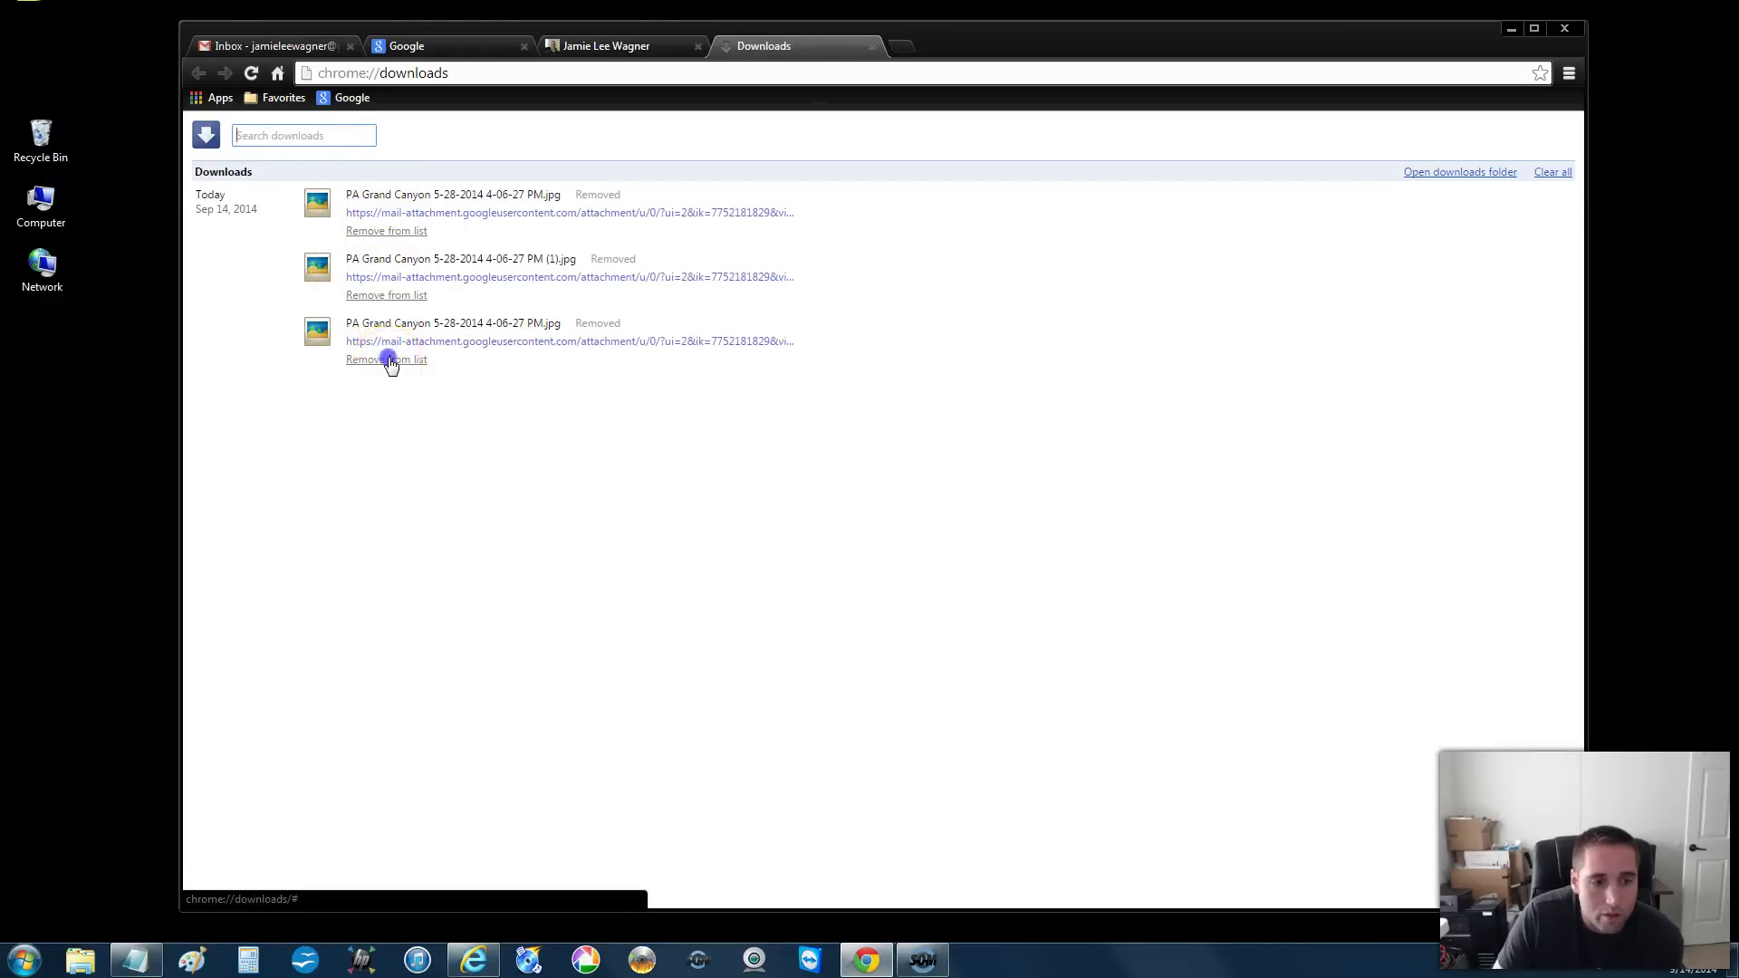
{"action": "left_click", "coordinate": [390, 360]}
{"action": "left_click", "coordinate": [387, 295]}
{"action": "left_click", "coordinate": [388, 233]}
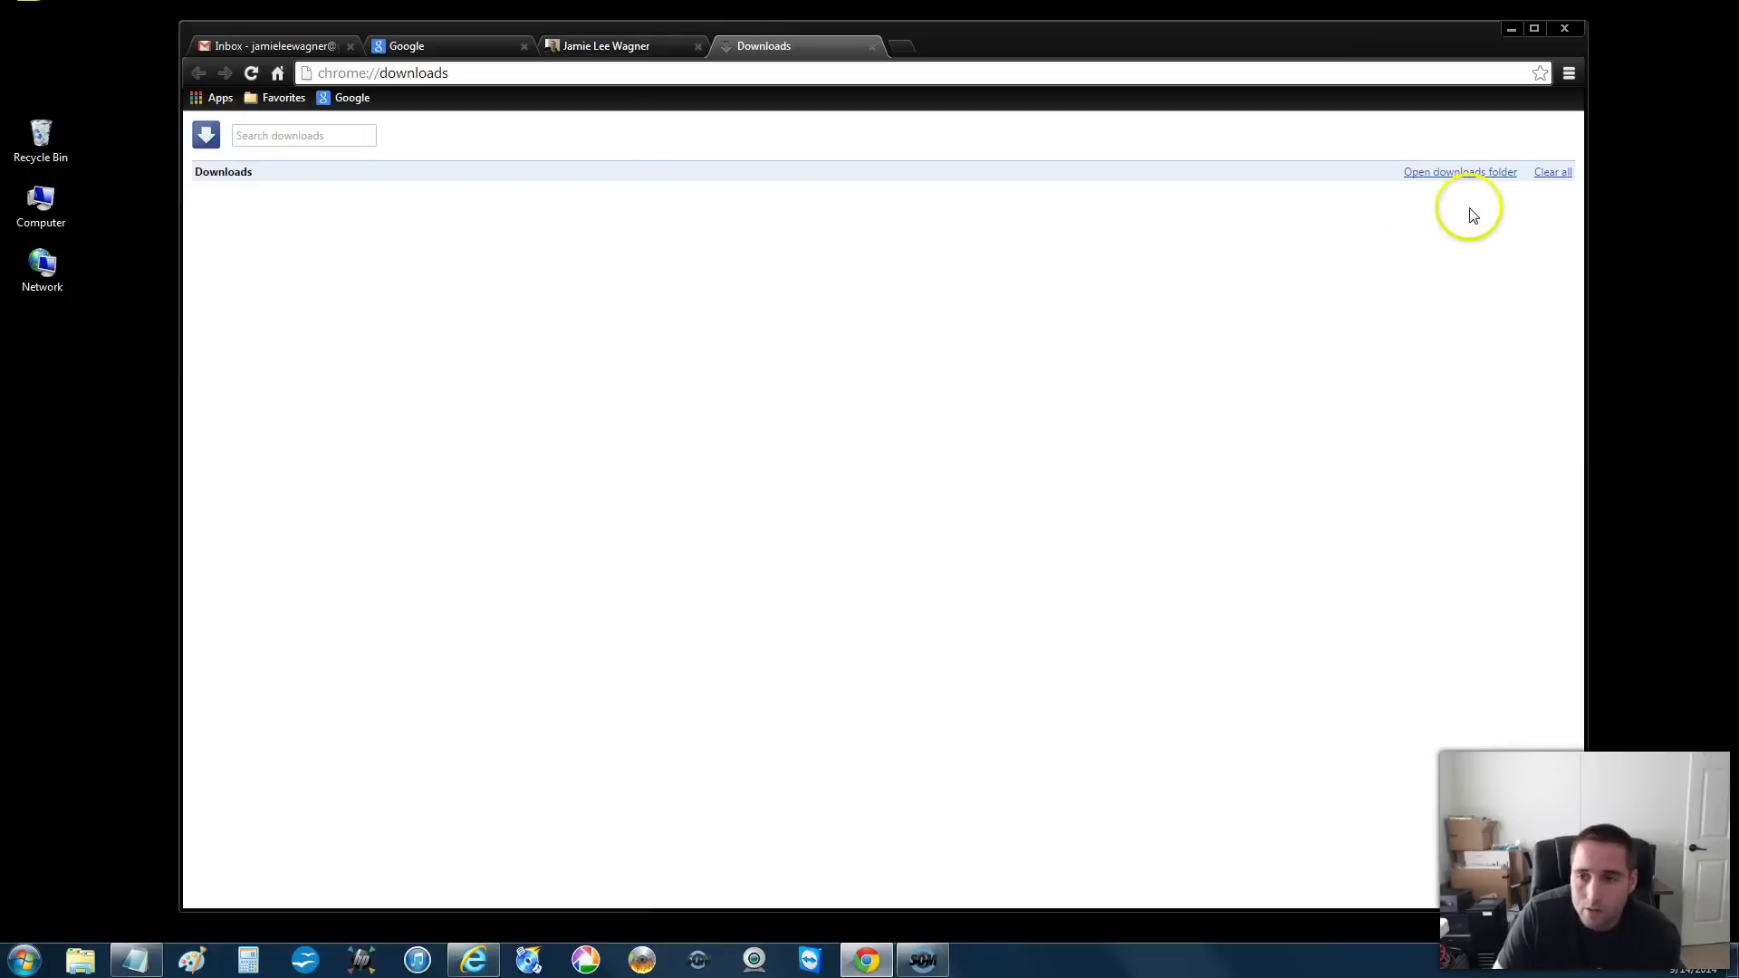
{"action": "left_click", "coordinate": [1551, 176]}
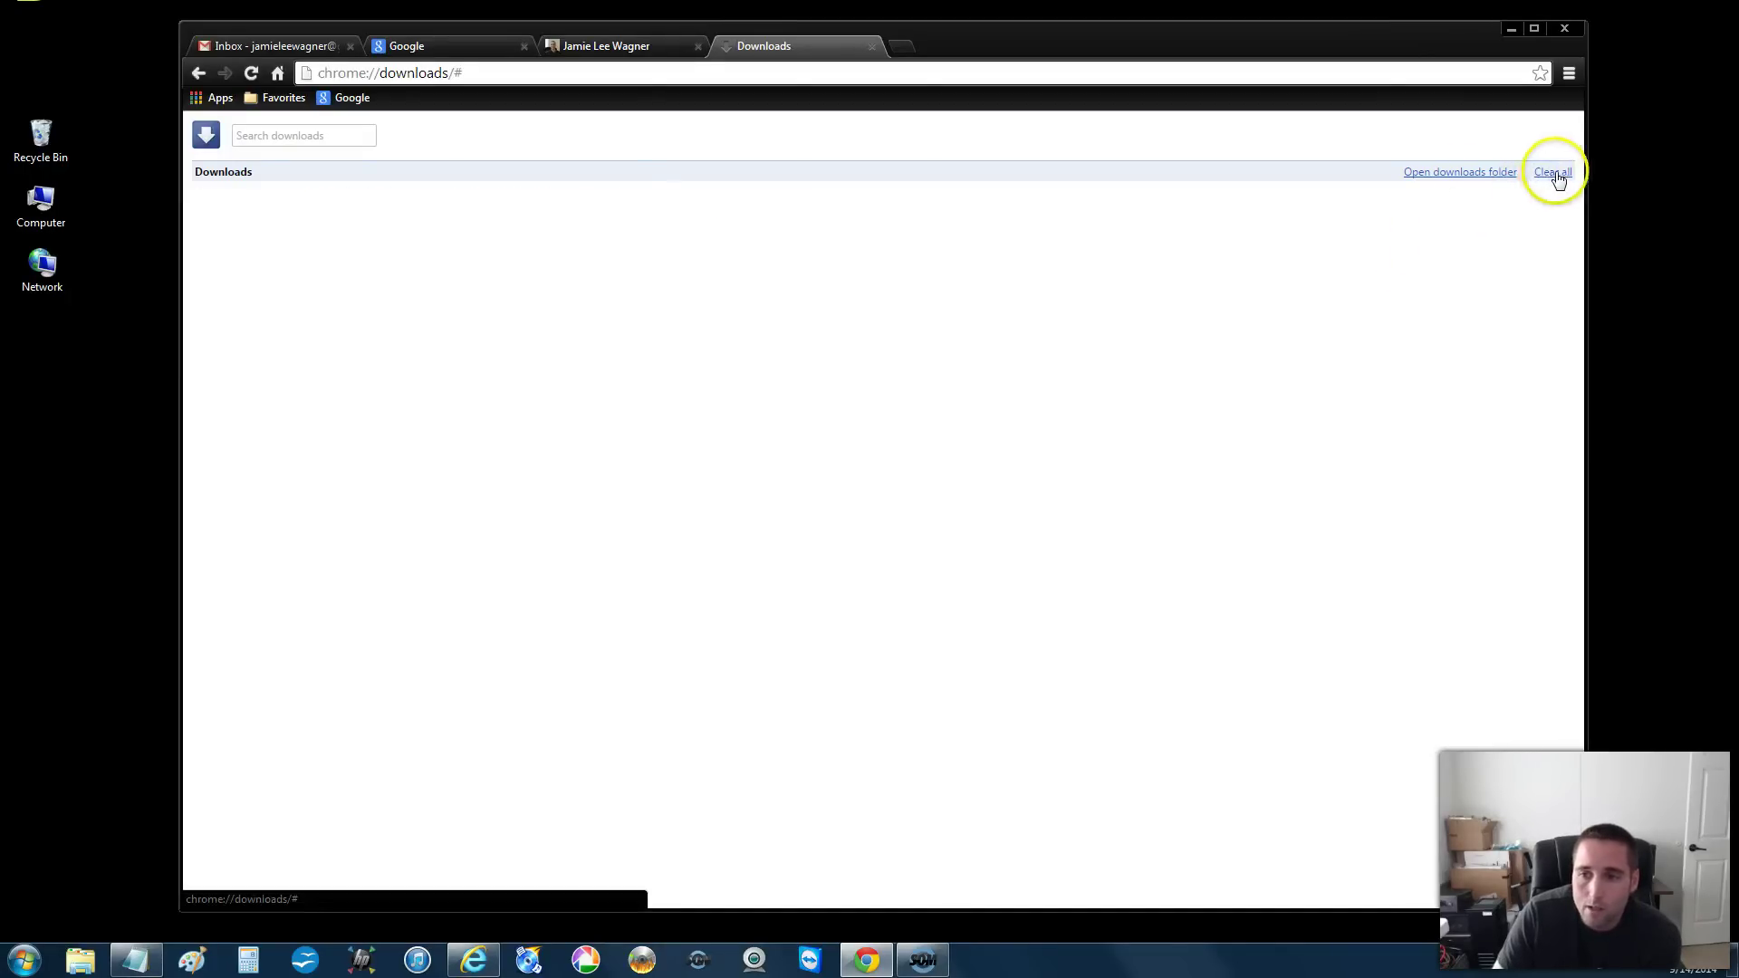
- Close the downloads page, minimize Chrome and switch to Internet Explorer
{"action": "left_click", "coordinate": [871, 47]}
{"action": "left_click", "coordinate": [1509, 32]}
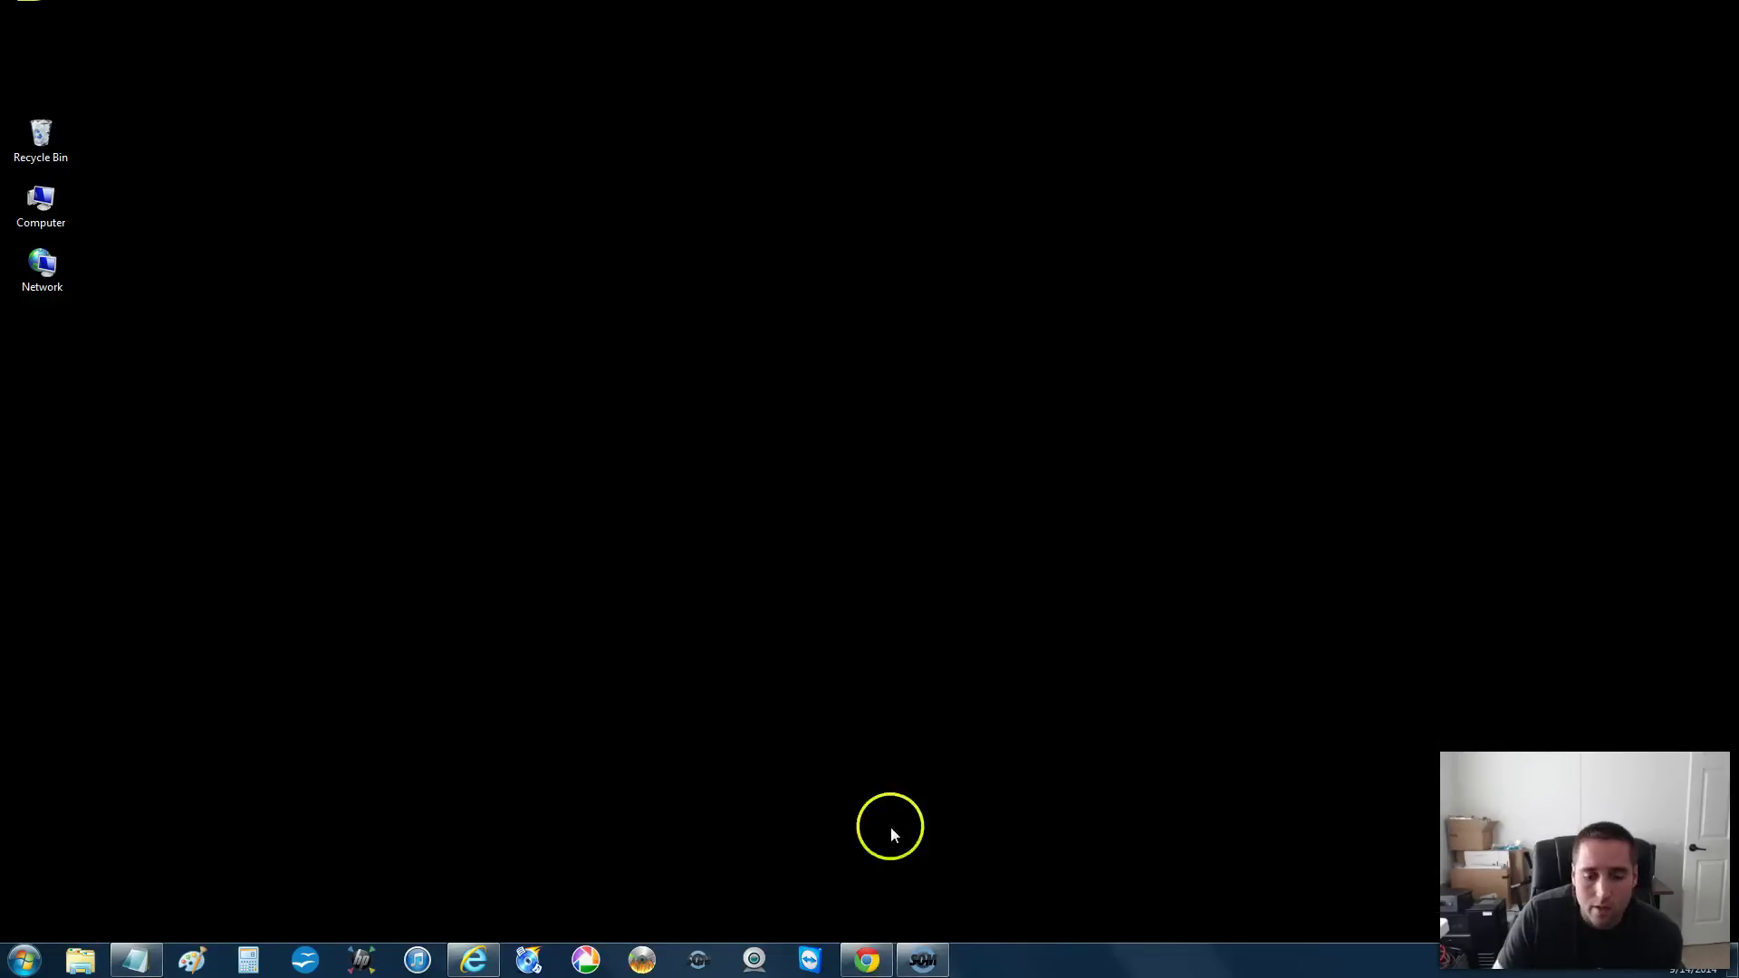
{"action": "left_click", "coordinate": [475, 962]}
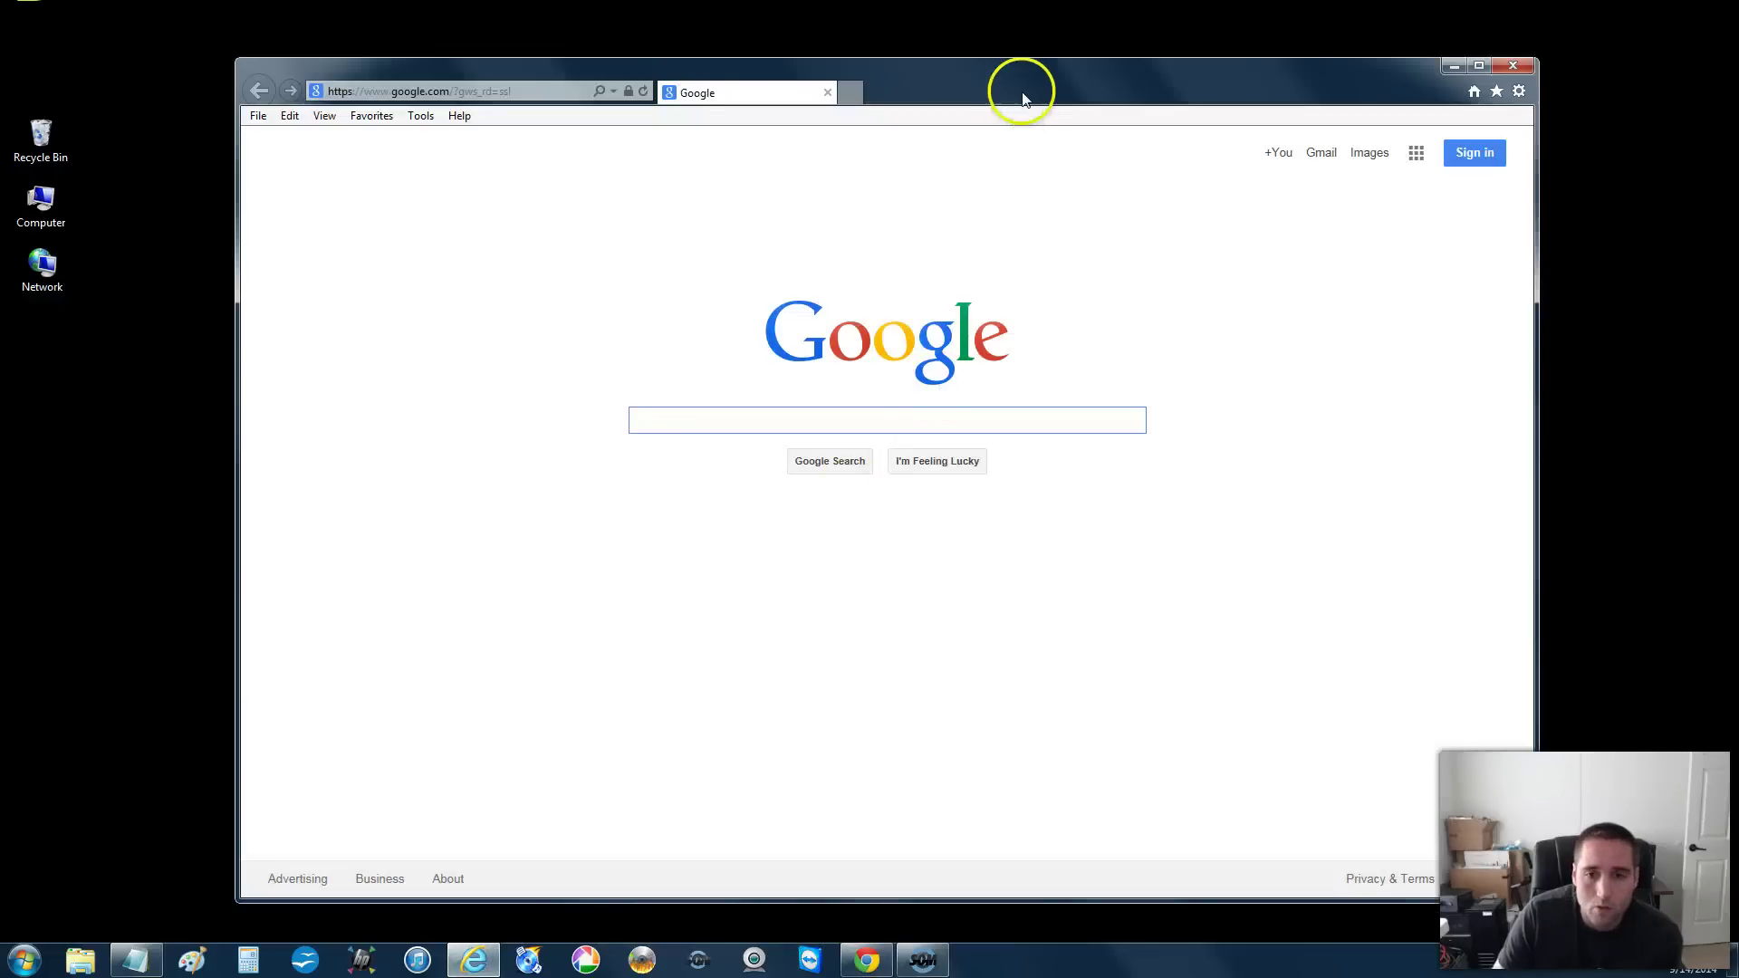
- Open Internet Explorer's downloads list and its download options, and browse the folders available as the default download location
{"action": "left_click_drag", "start_coordinate": [1024, 80], "coordinate": [1023, 73]}
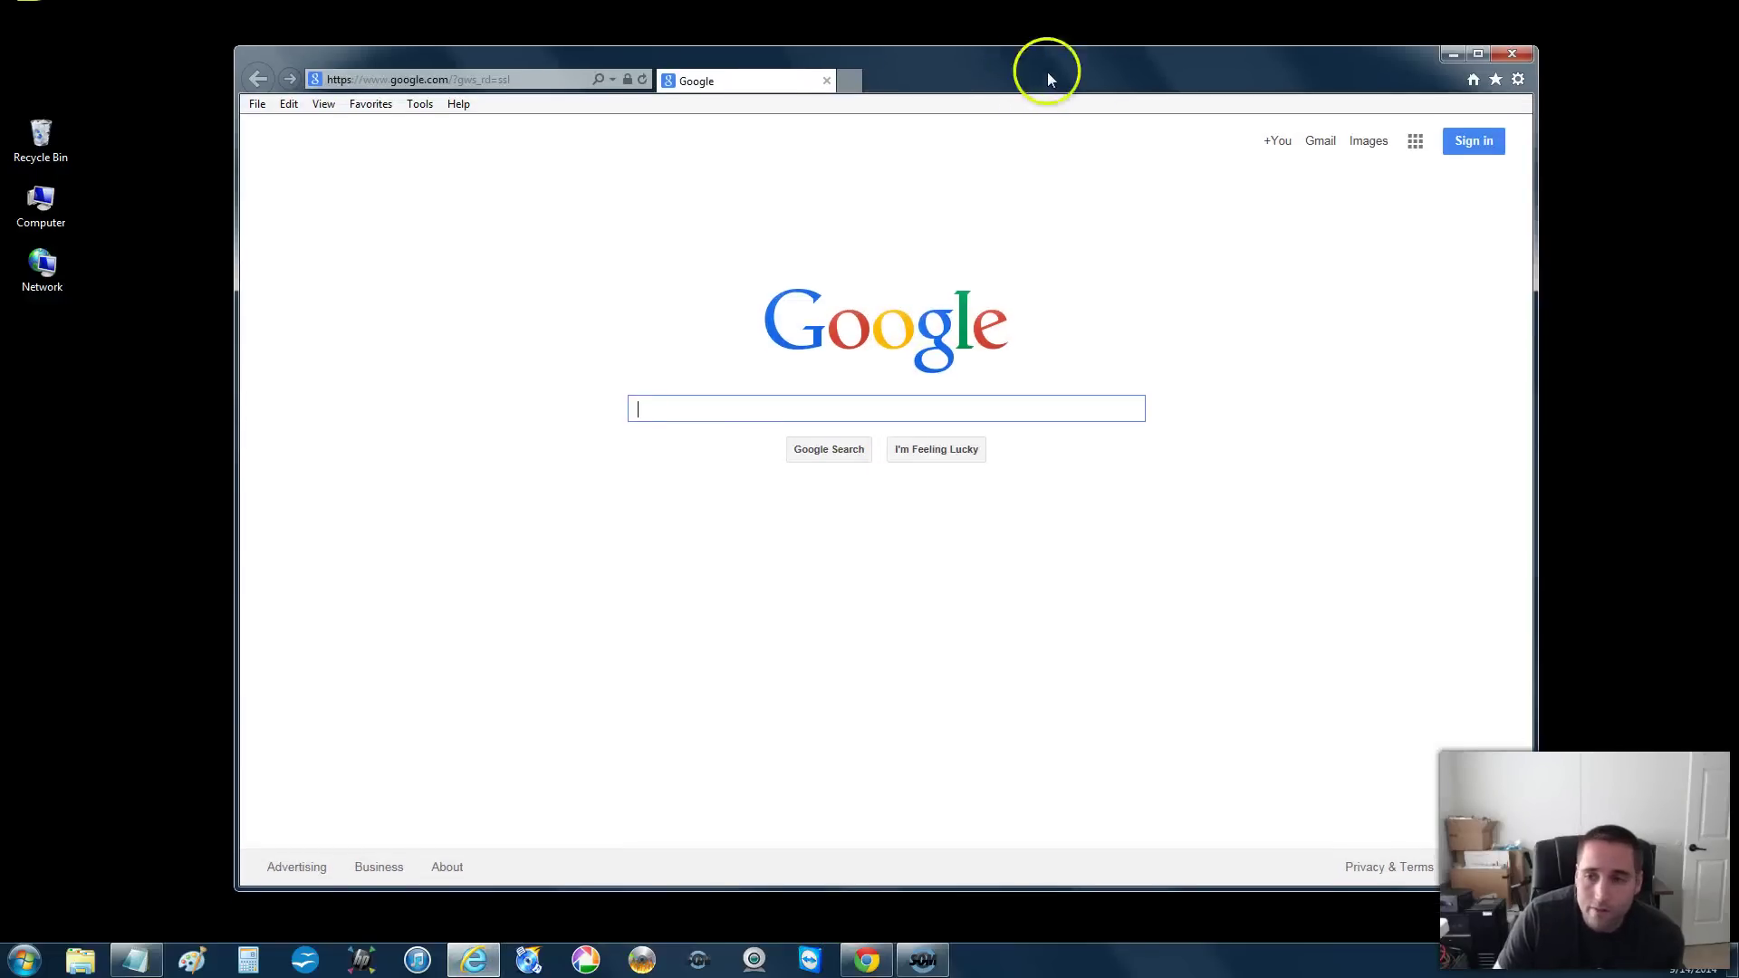
{"action": "left_click", "coordinate": [1520, 83]}
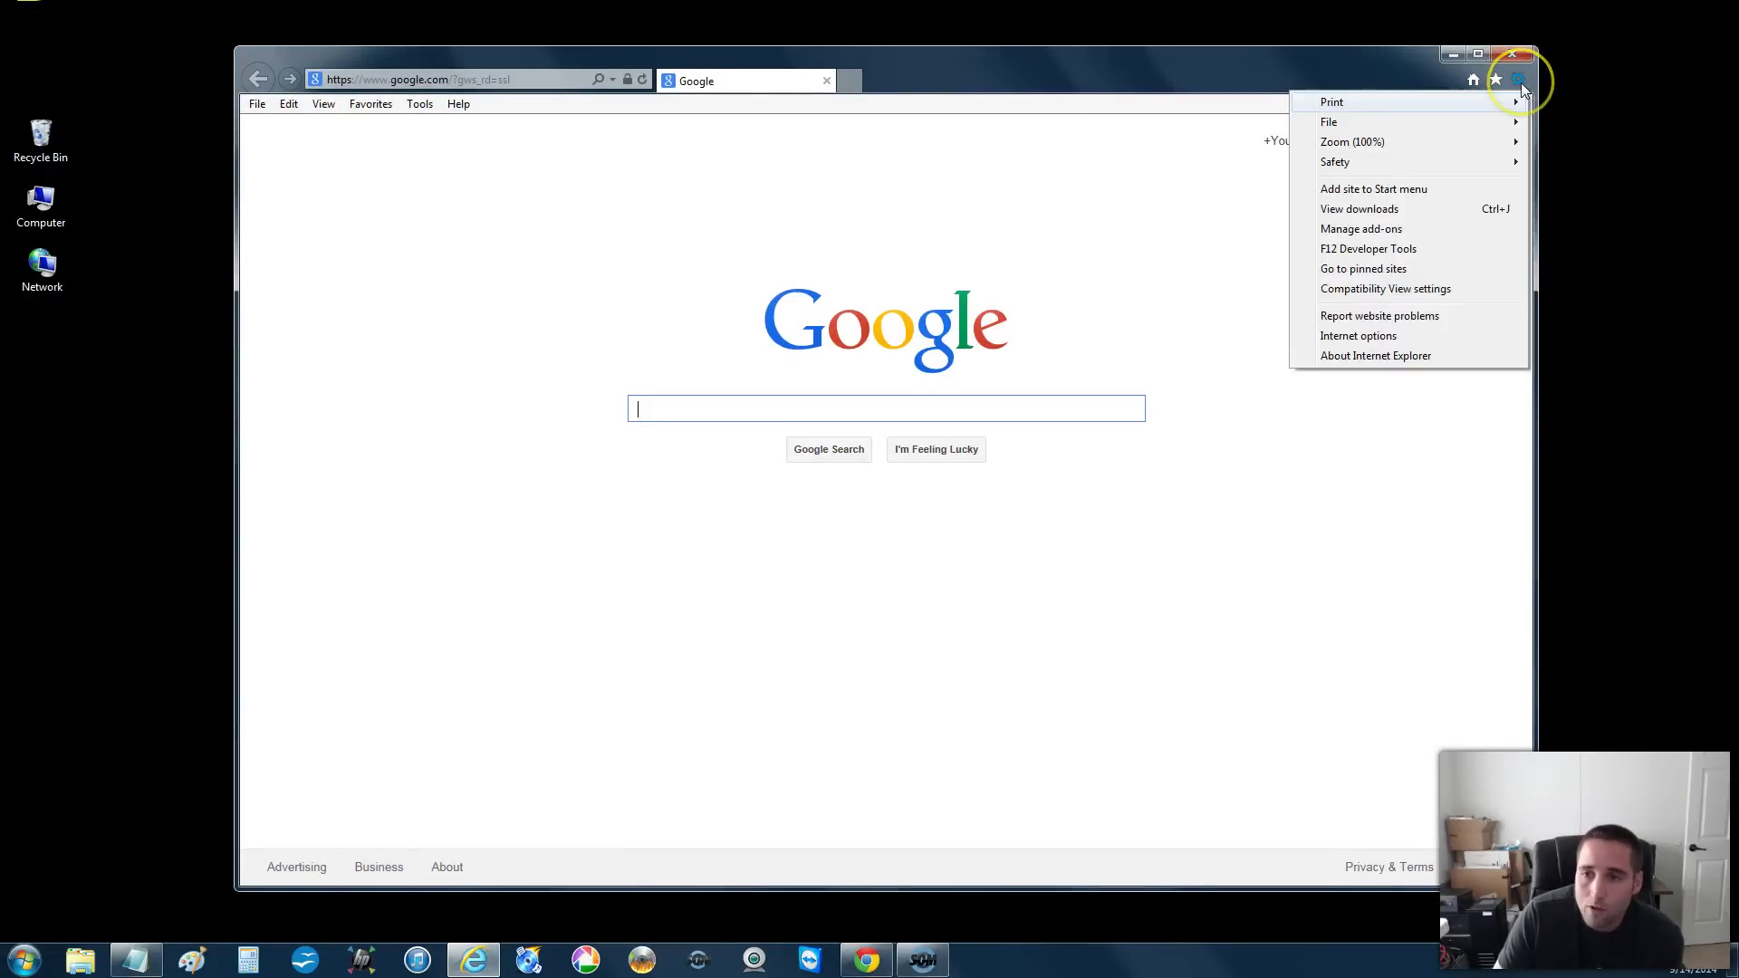
{"action": "left_click", "coordinate": [1357, 210]}
{"action": "left_click_drag", "start_coordinate": [903, 228], "coordinate": [900, 215]}
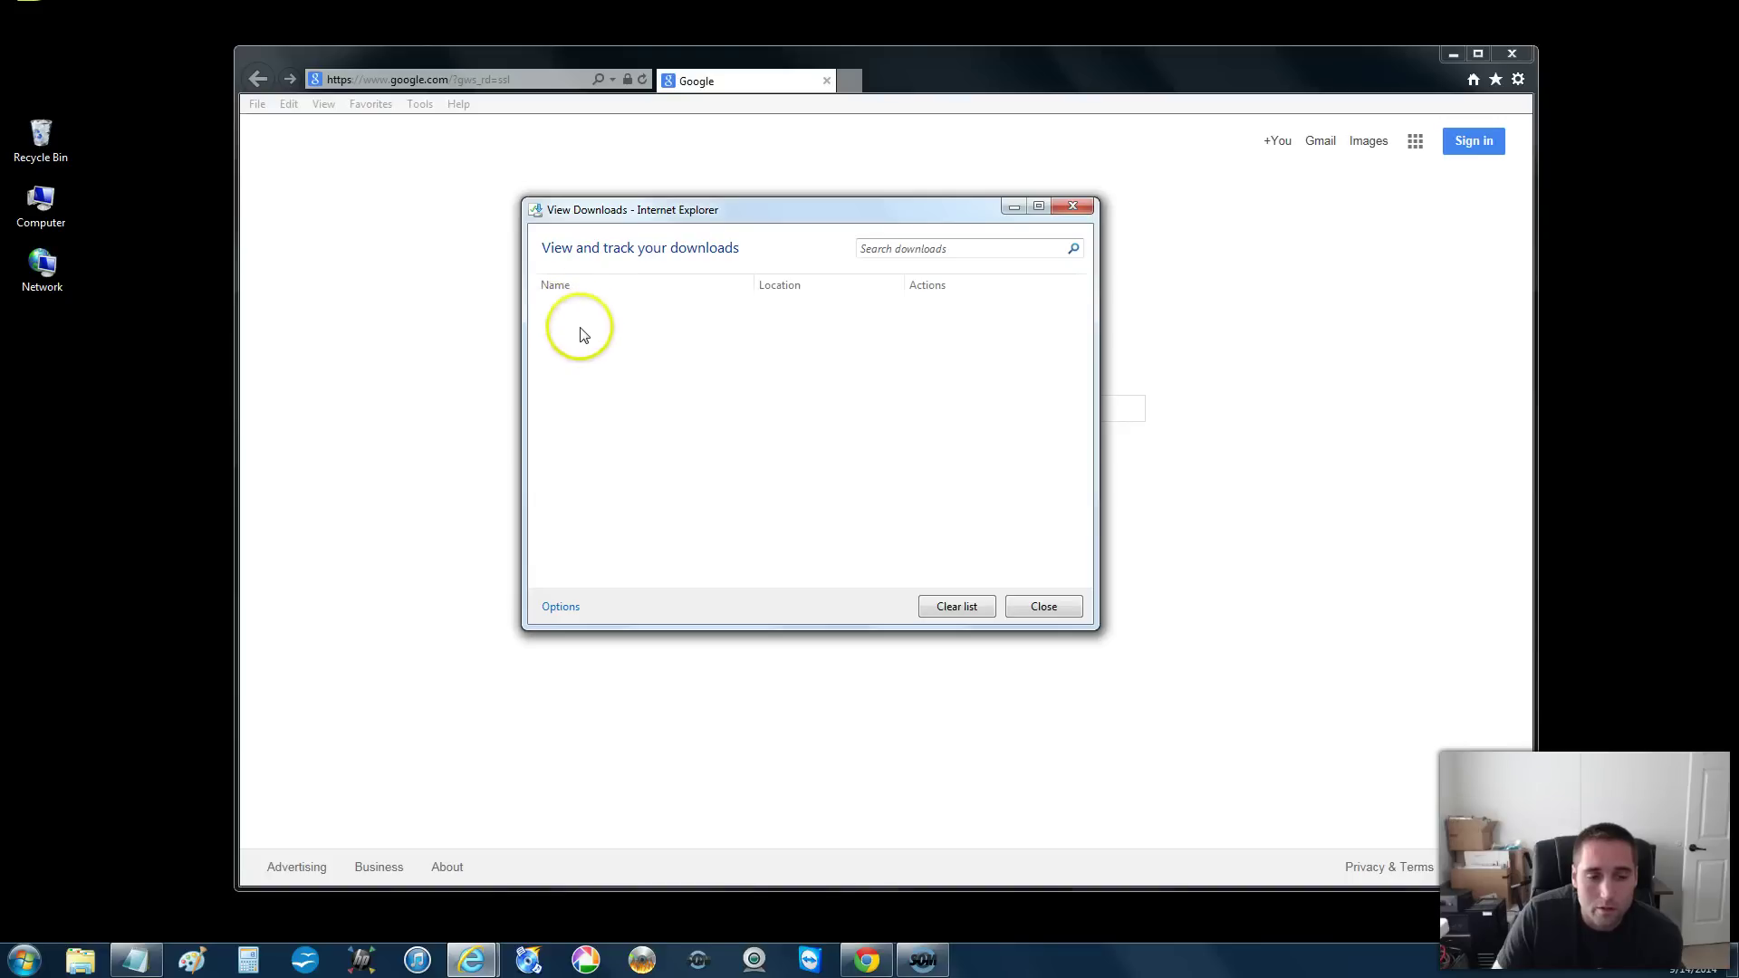
{"action": "left_click", "coordinate": [559, 607]}
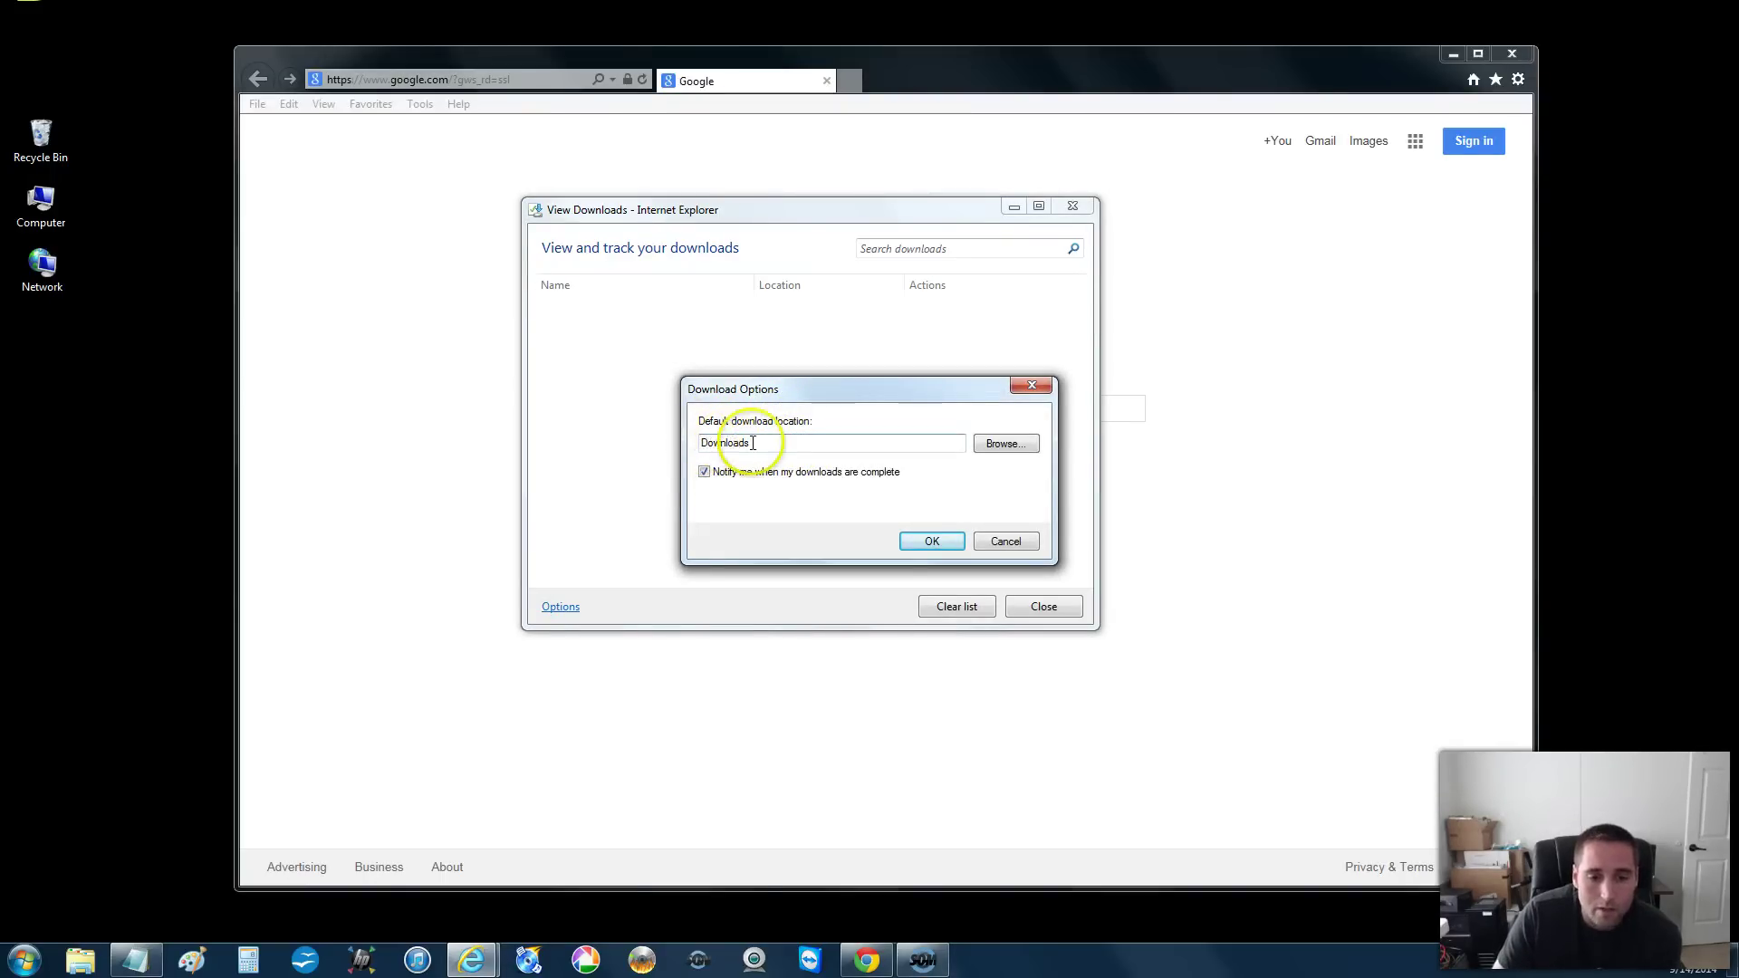
{"action": "left_click", "coordinate": [1003, 448]}
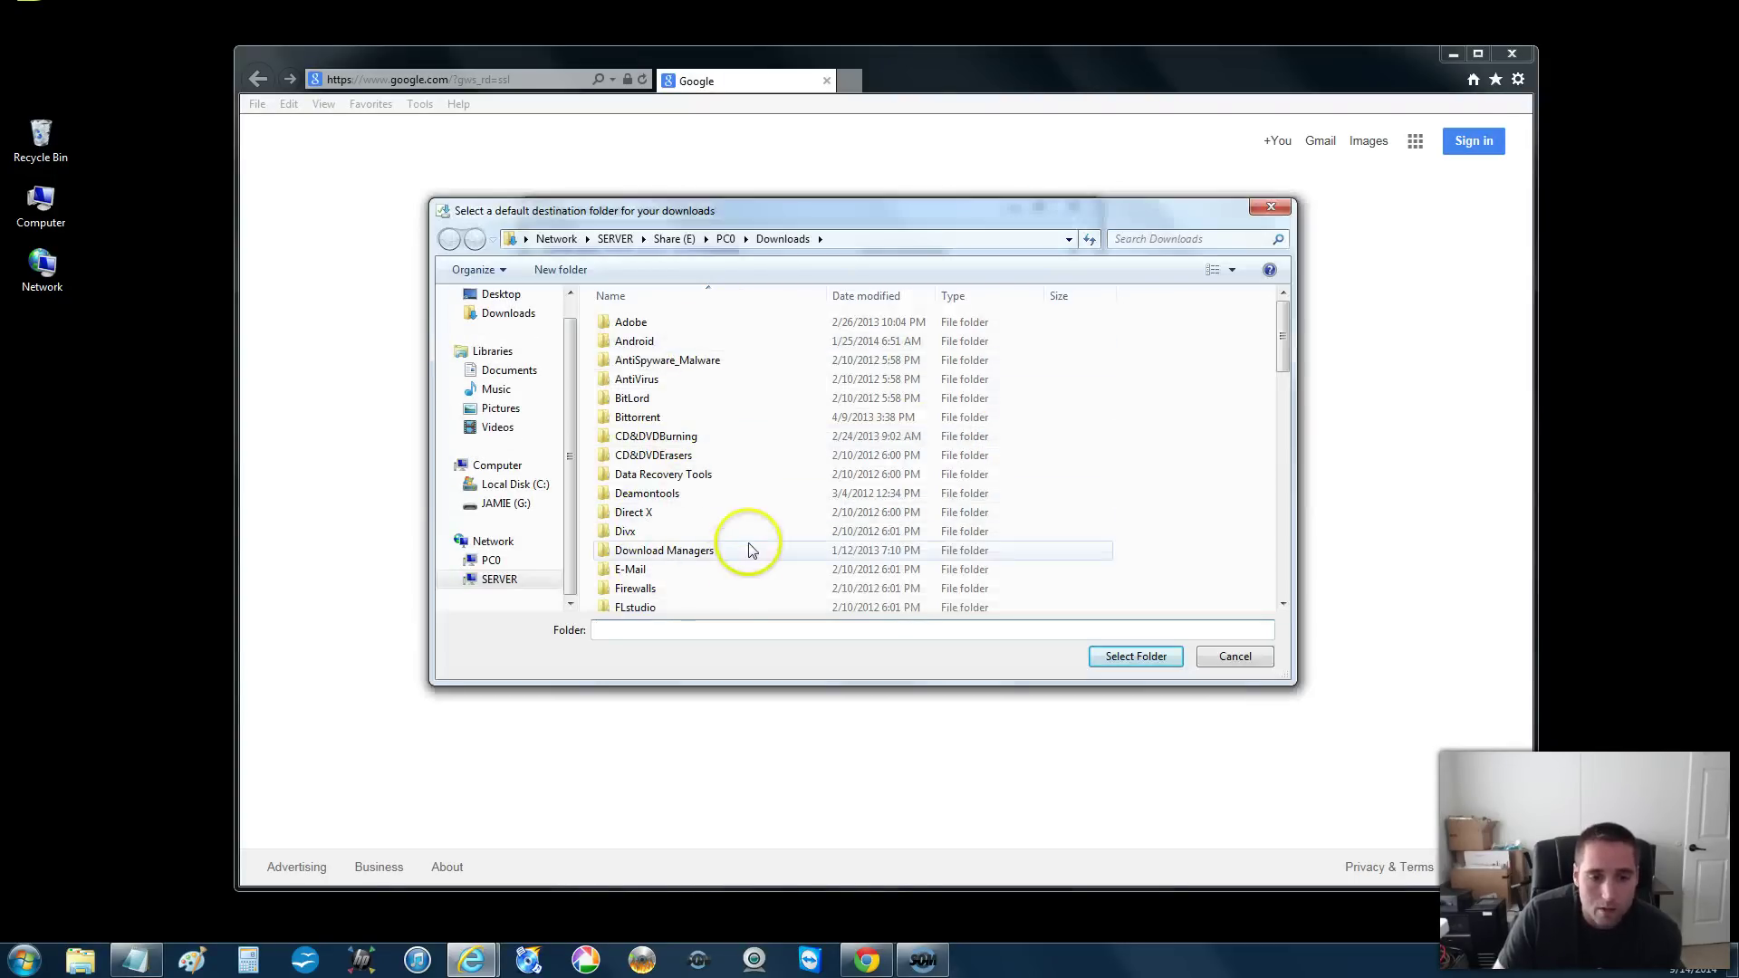
{"action": "mouse_move", "coordinate": [1283, 349]}
{"action": "left_mouse_down"}
{"action": "mouse_move", "coordinate": [1286, 590]}
{"action": "mouse_move", "coordinate": [1282, 326]}
{"action": "mouse_move", "coordinate": [1284, 591]}
{"action": "mouse_move", "coordinate": [1283, 332]}
{"action": "left_mouse_up"}
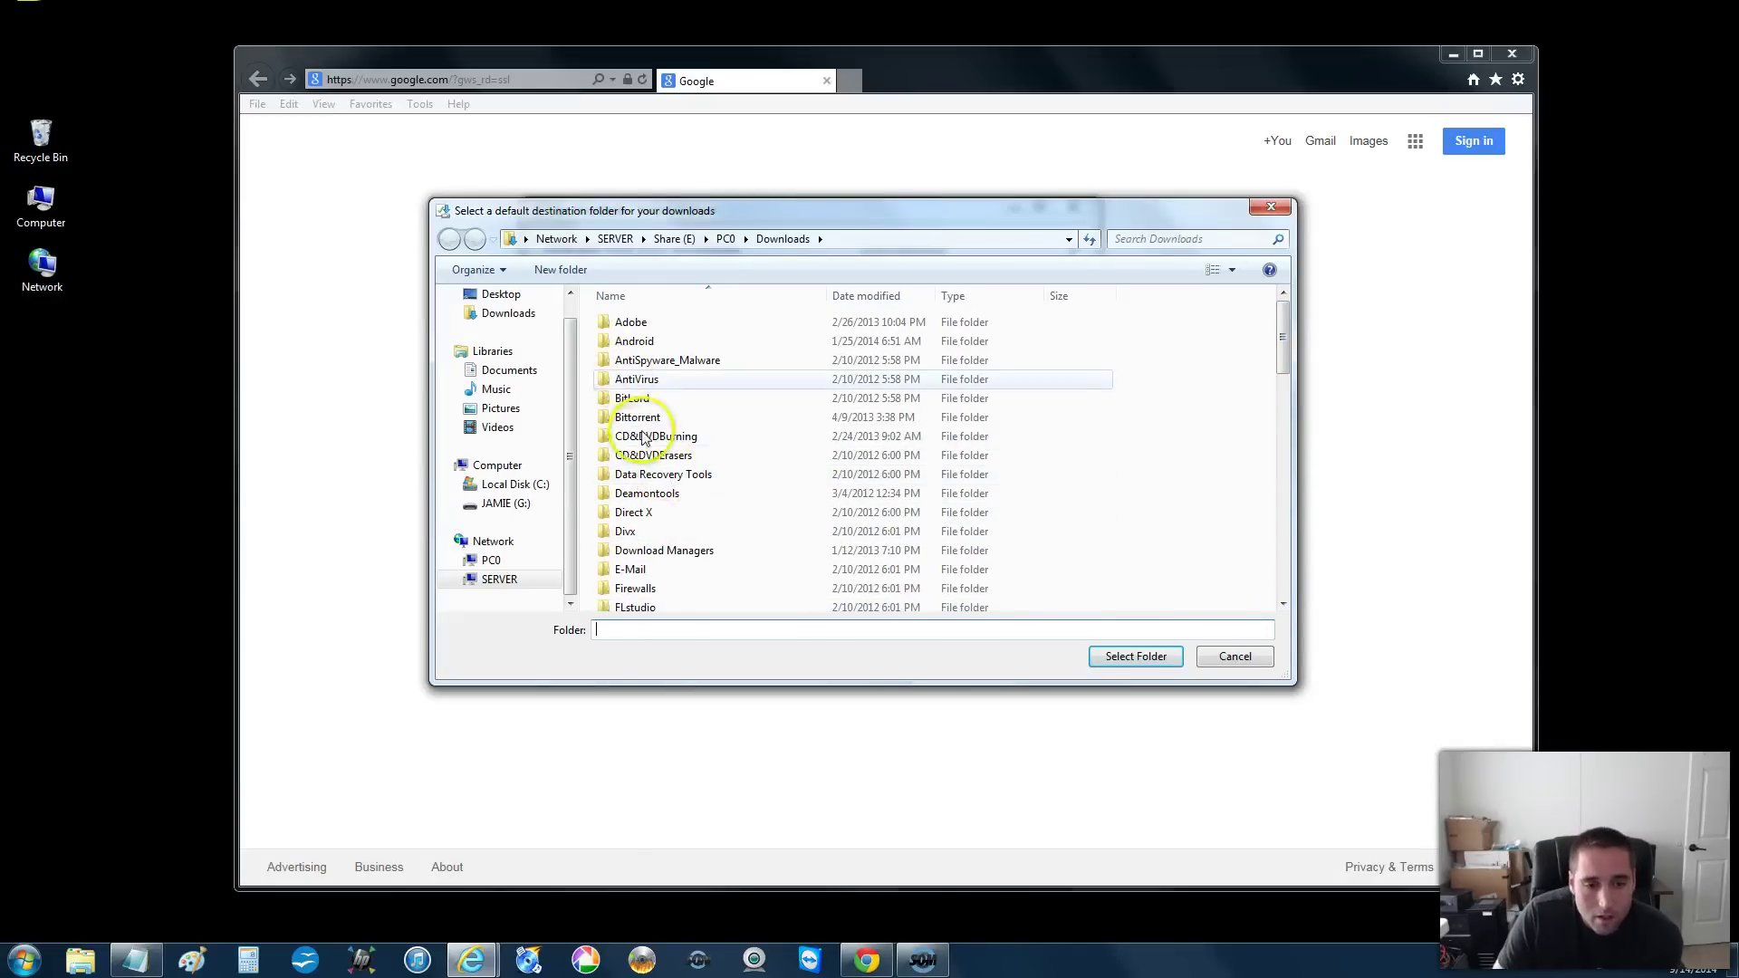
- Copy the CD&DVDErasers folder, open the G: drive as the paste destination, and close the drive window without pasting
{"action": "right_click", "coordinate": [662, 456]}
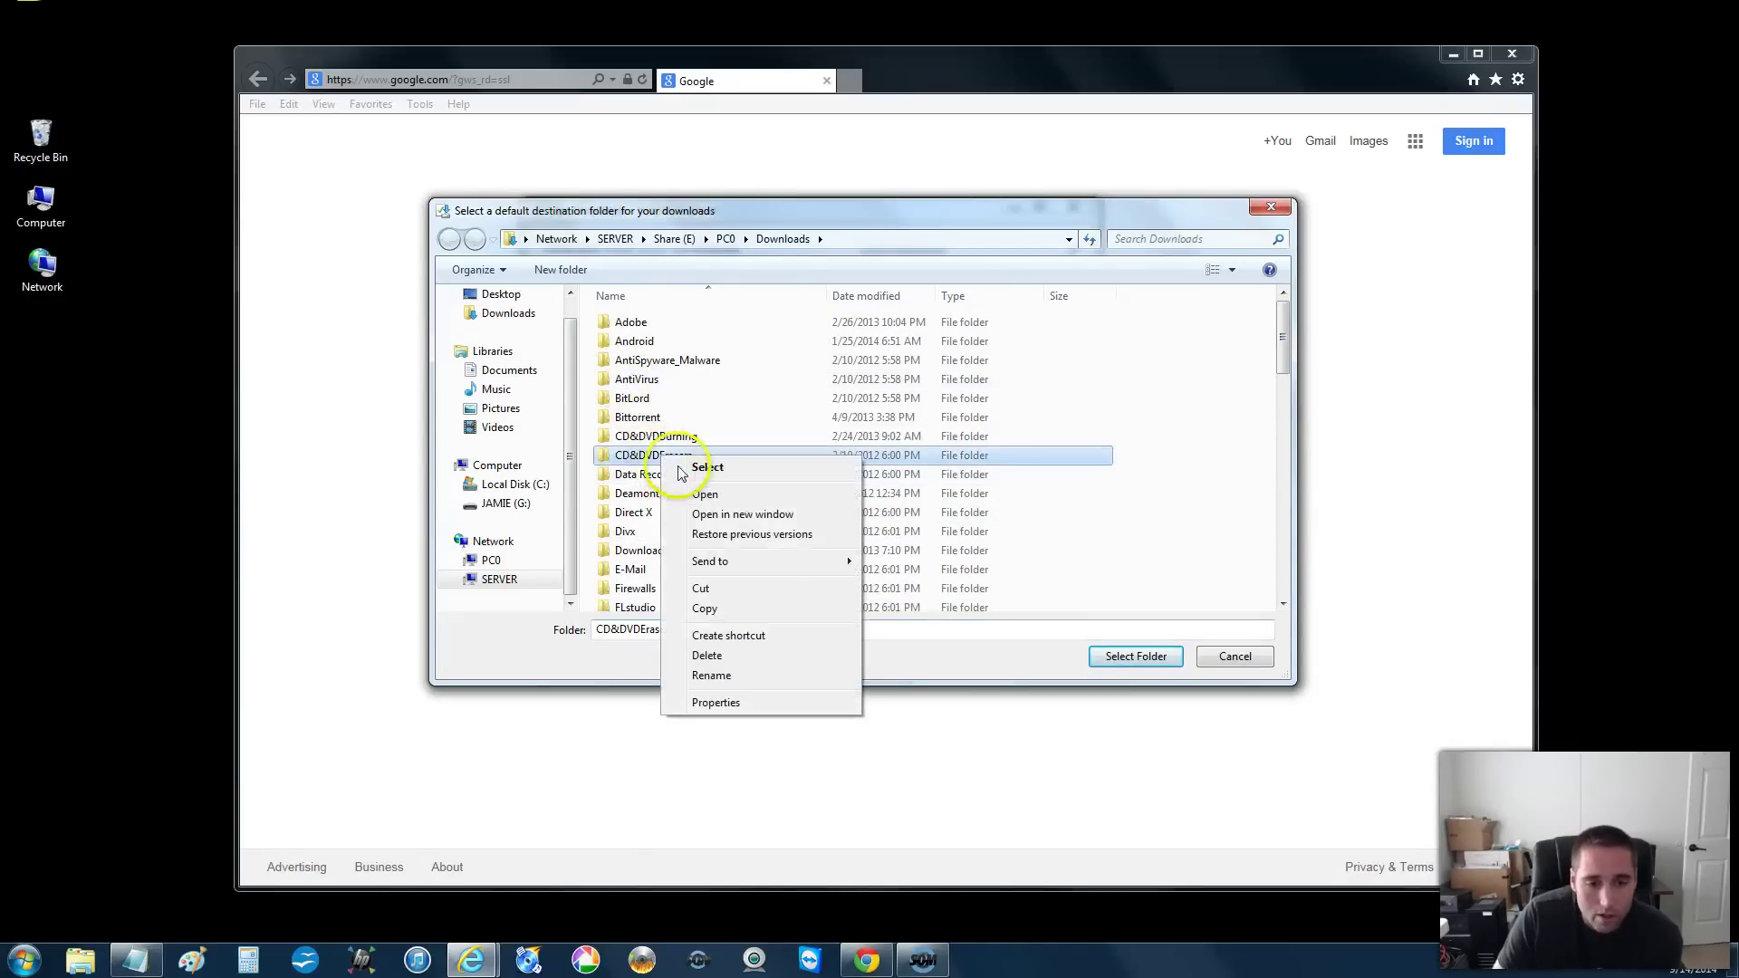
{"action": "left_click", "coordinate": [705, 608]}
{"action": "double_click", "coordinate": [57, 199]}
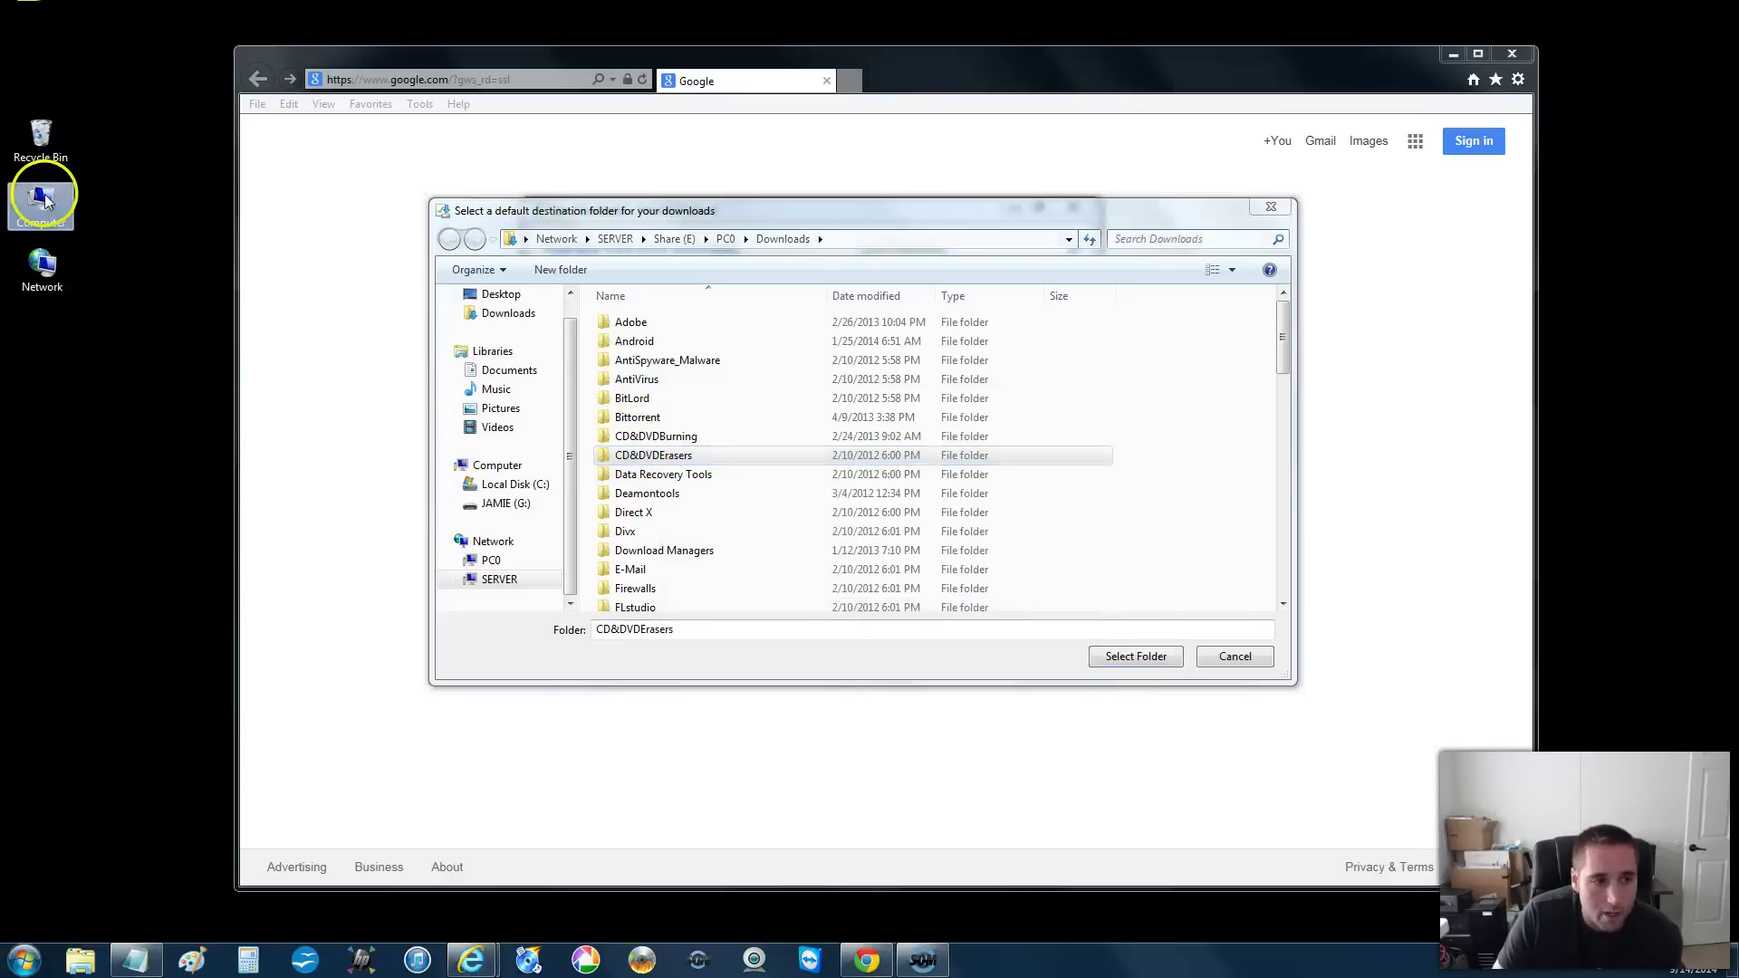
{"action": "double_click", "coordinate": [865, 371]}
{"action": "right_click", "coordinate": [662, 322]}
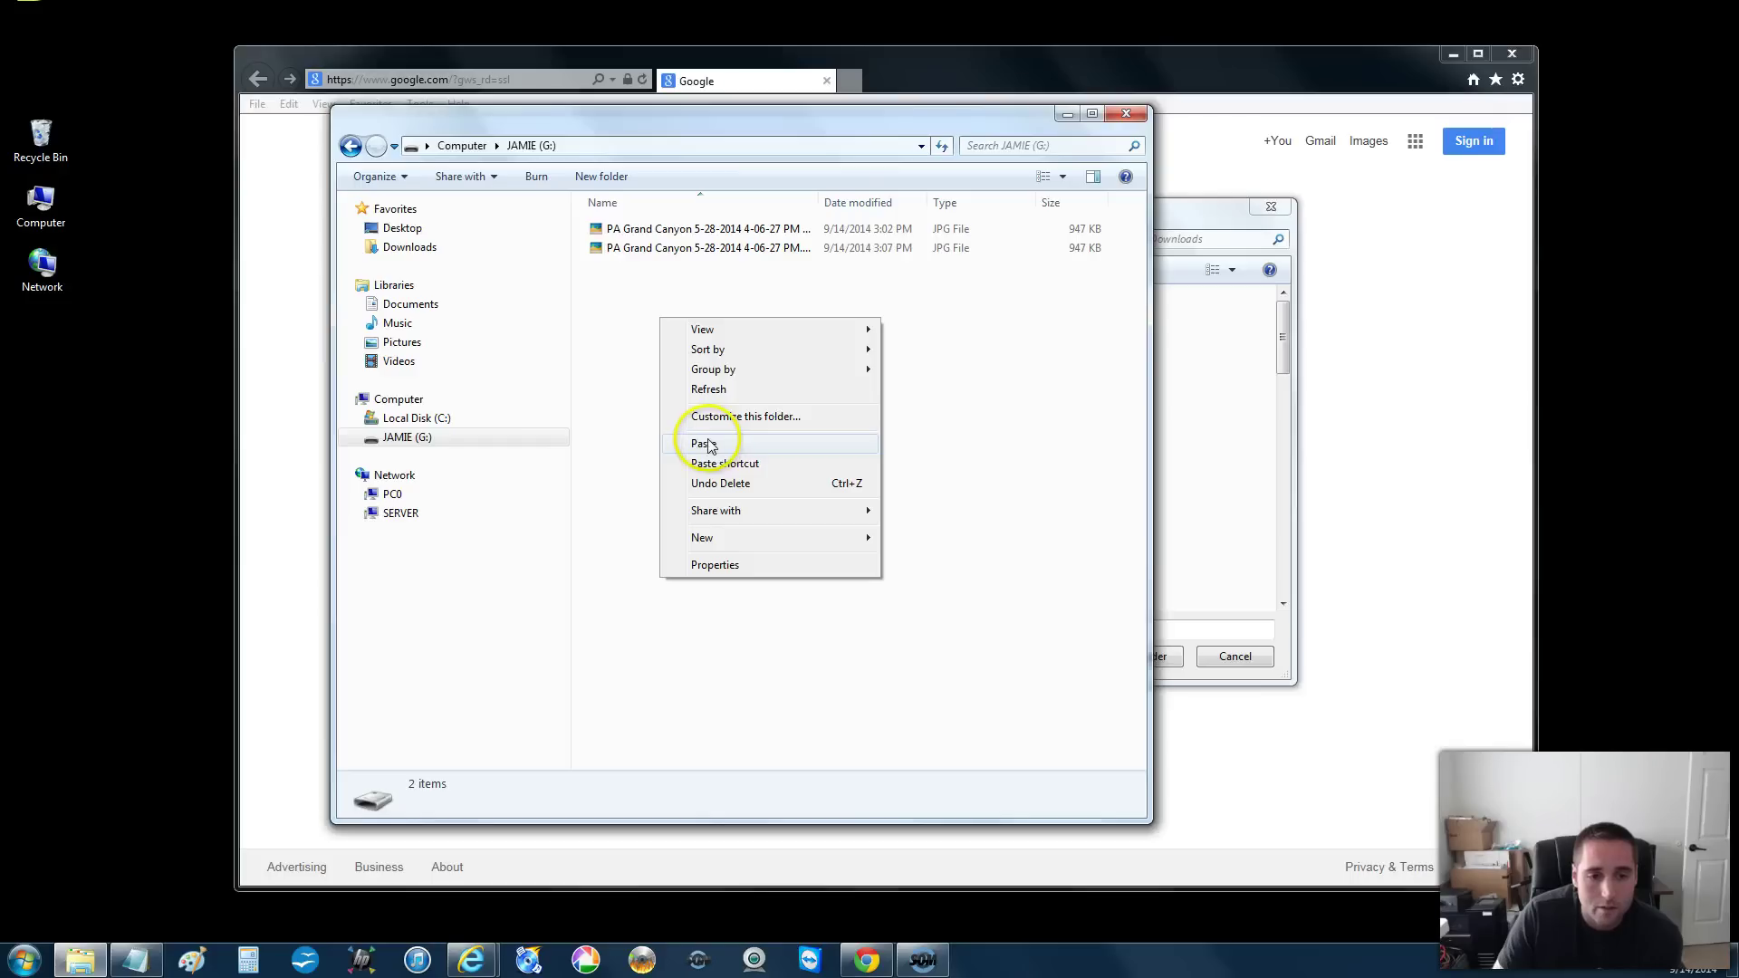
{"action": "left_click", "coordinate": [608, 322]}
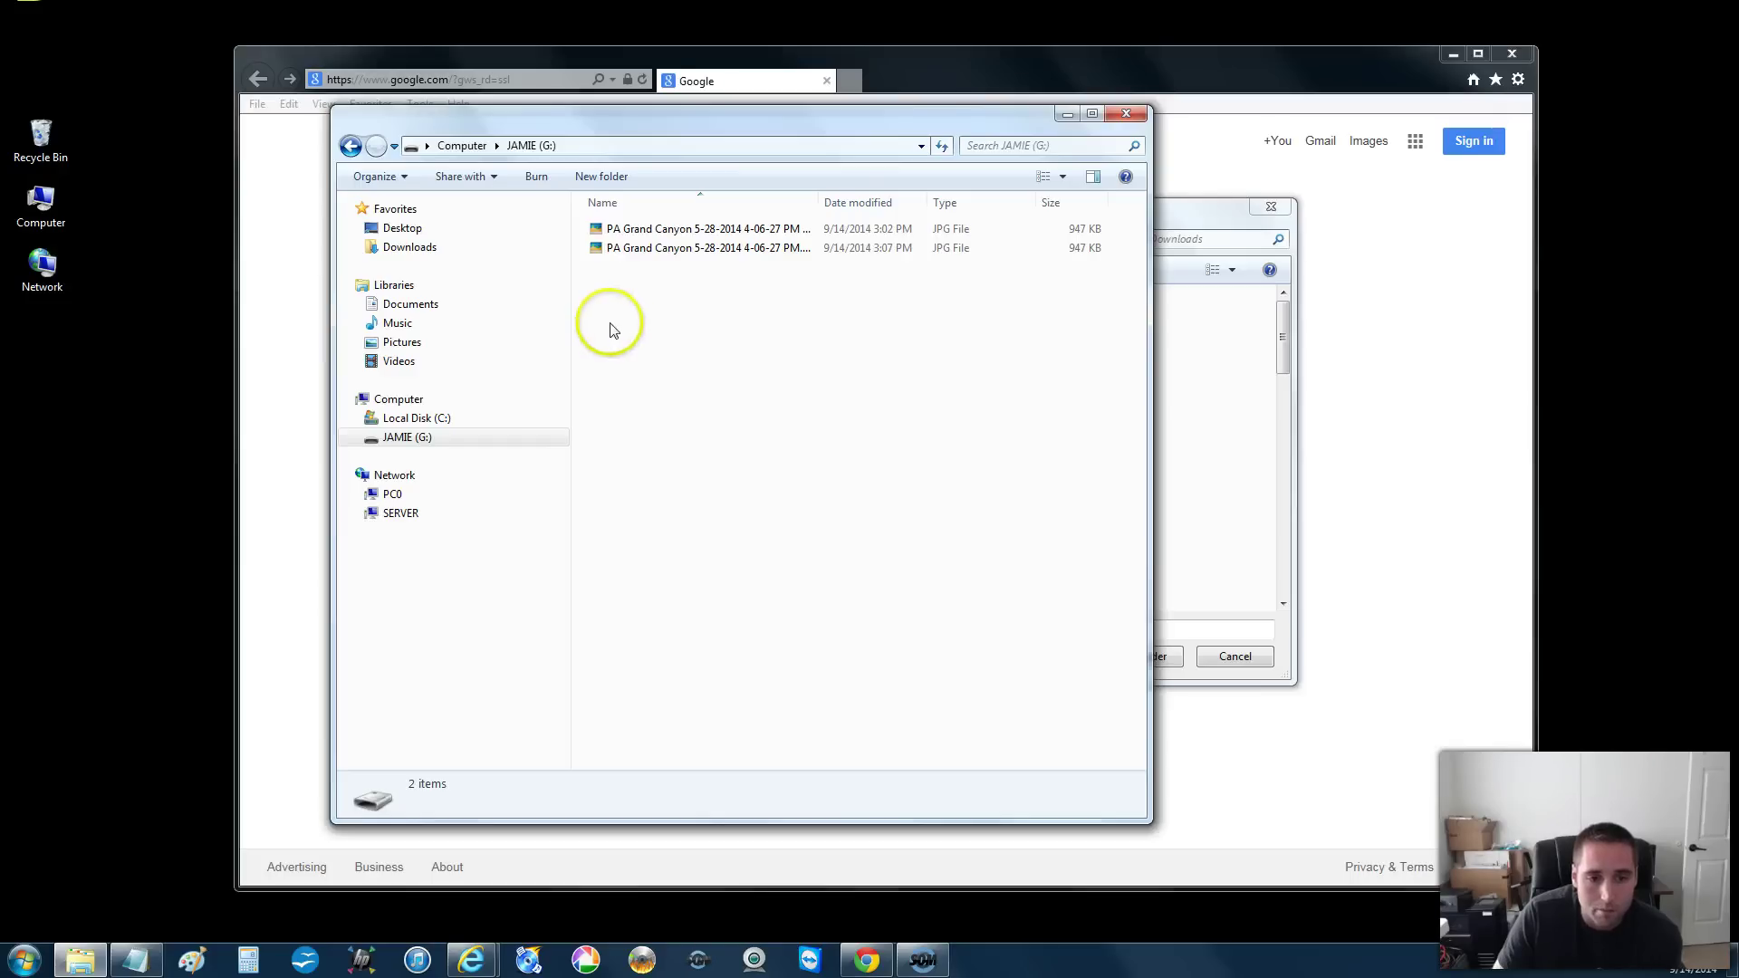
{"action": "left_click", "coordinate": [1124, 115]}
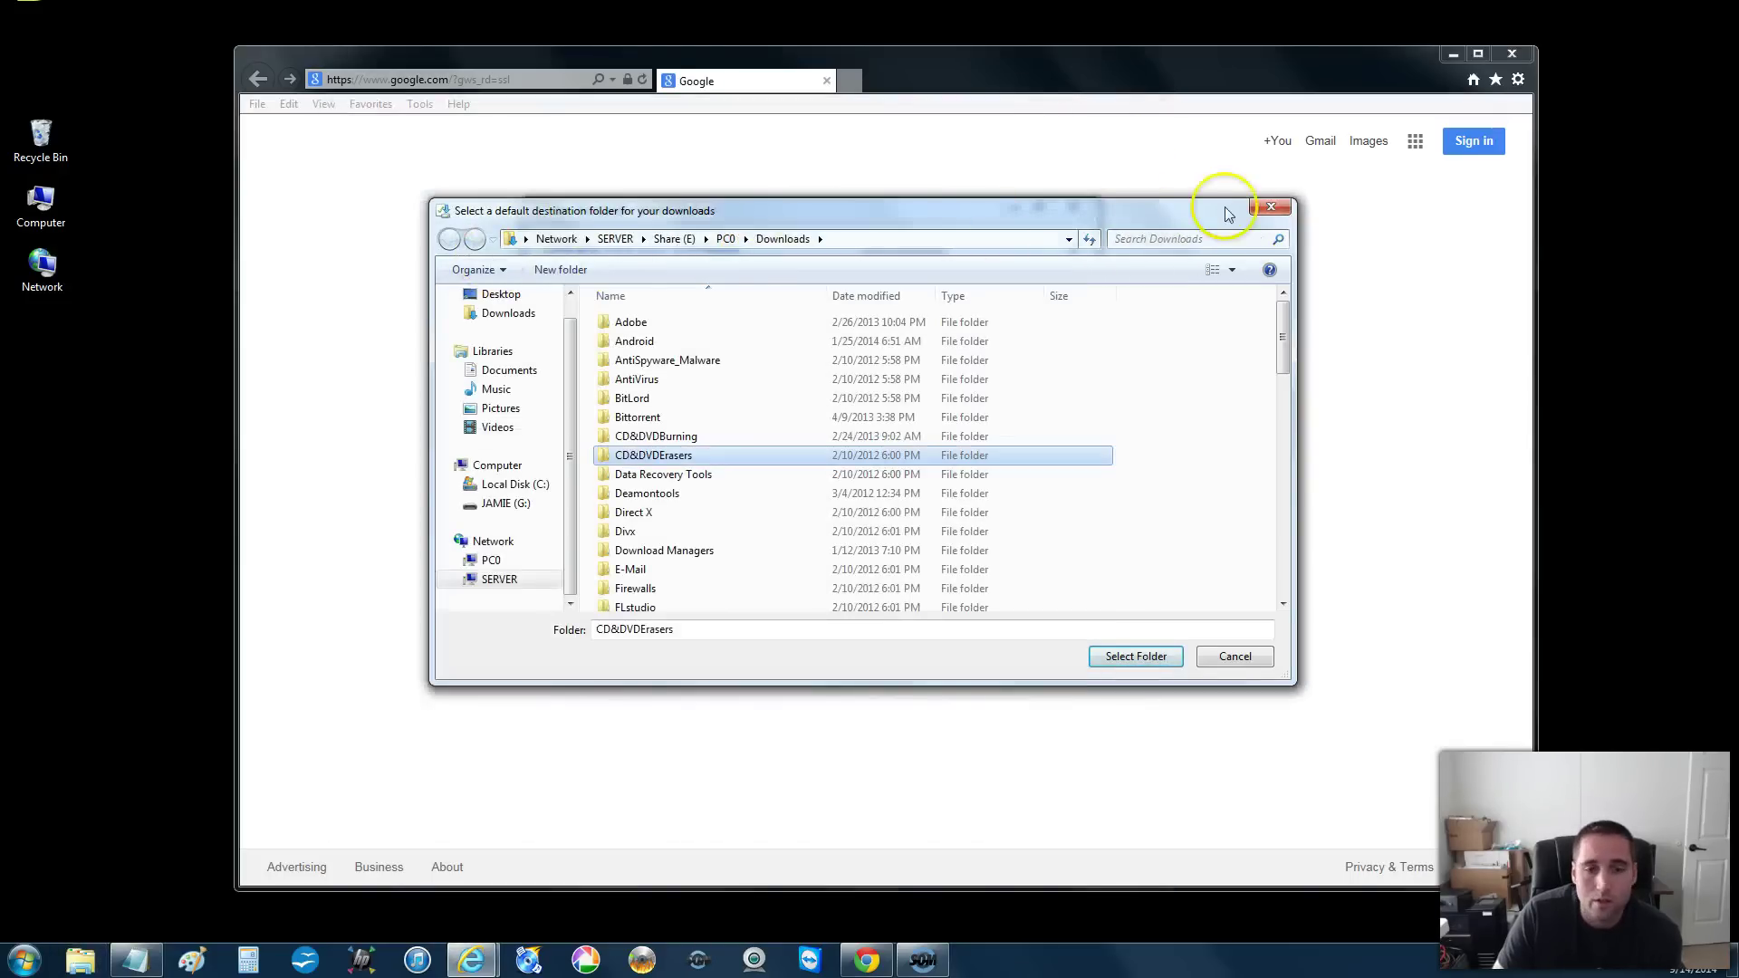
- Cancel the destination folder selection and download options, and close the downloads list and Internet Explorer
{"action": "left_click", "coordinate": [1271, 207]}
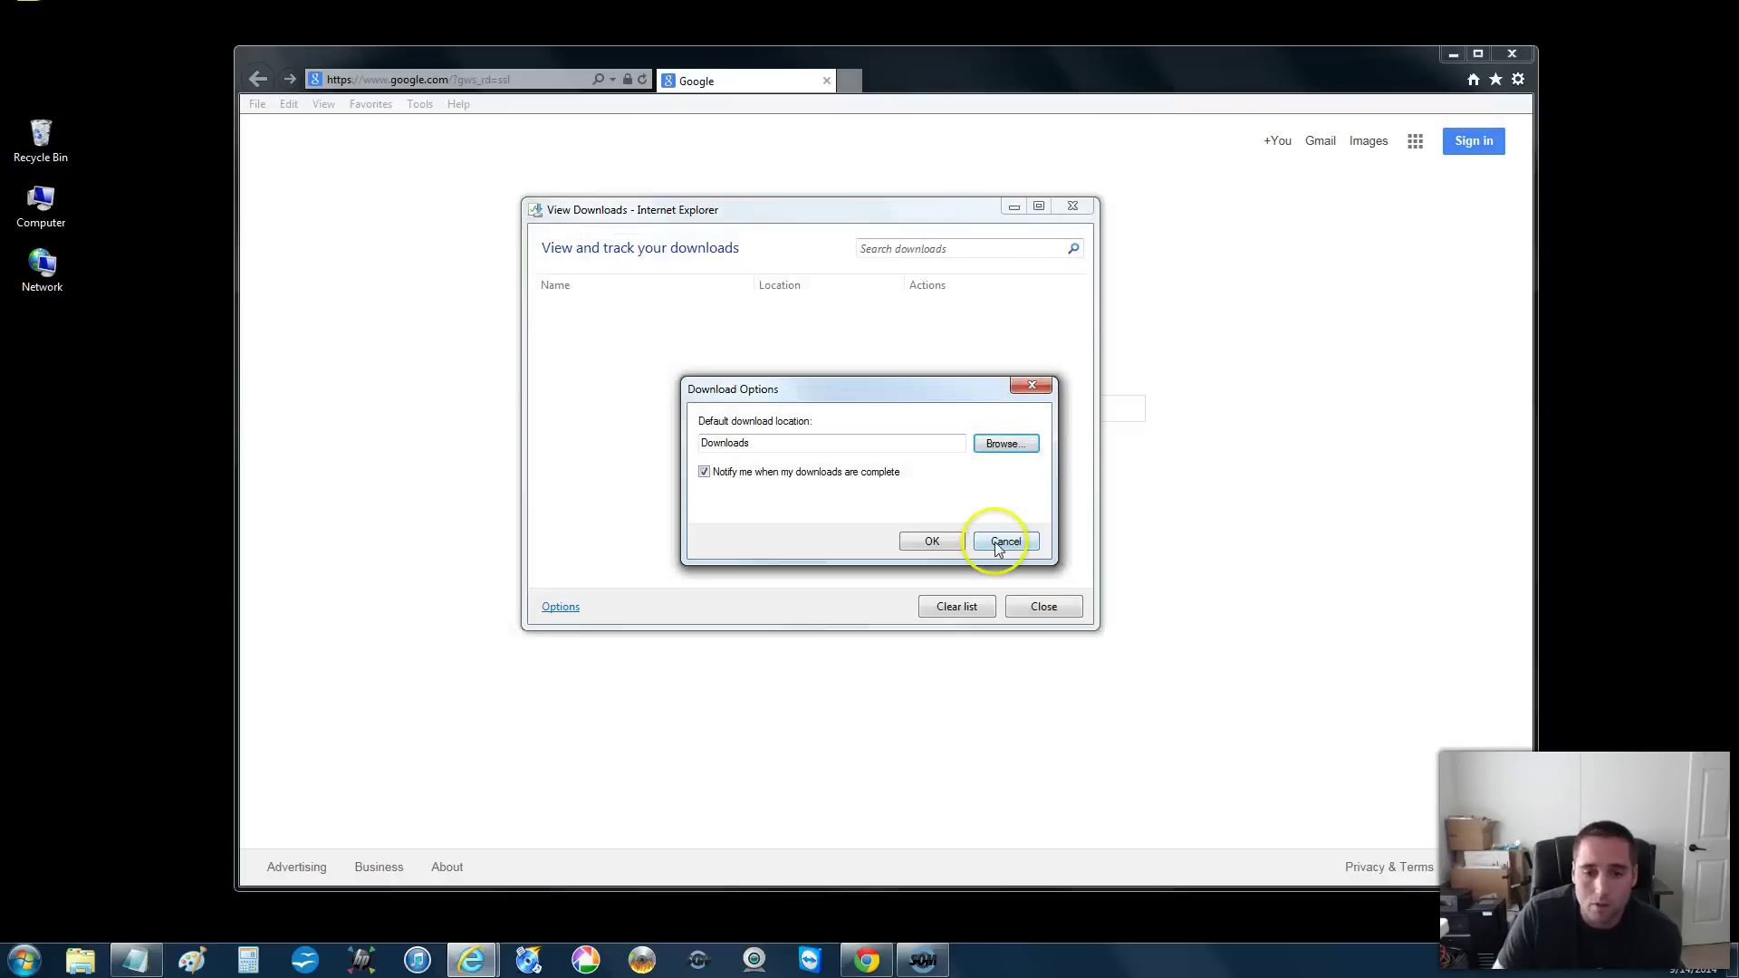
{"action": "left_click", "coordinate": [761, 444]}
{"action": "left_click_drag", "start_coordinate": [761, 444], "coordinate": [699, 442]}
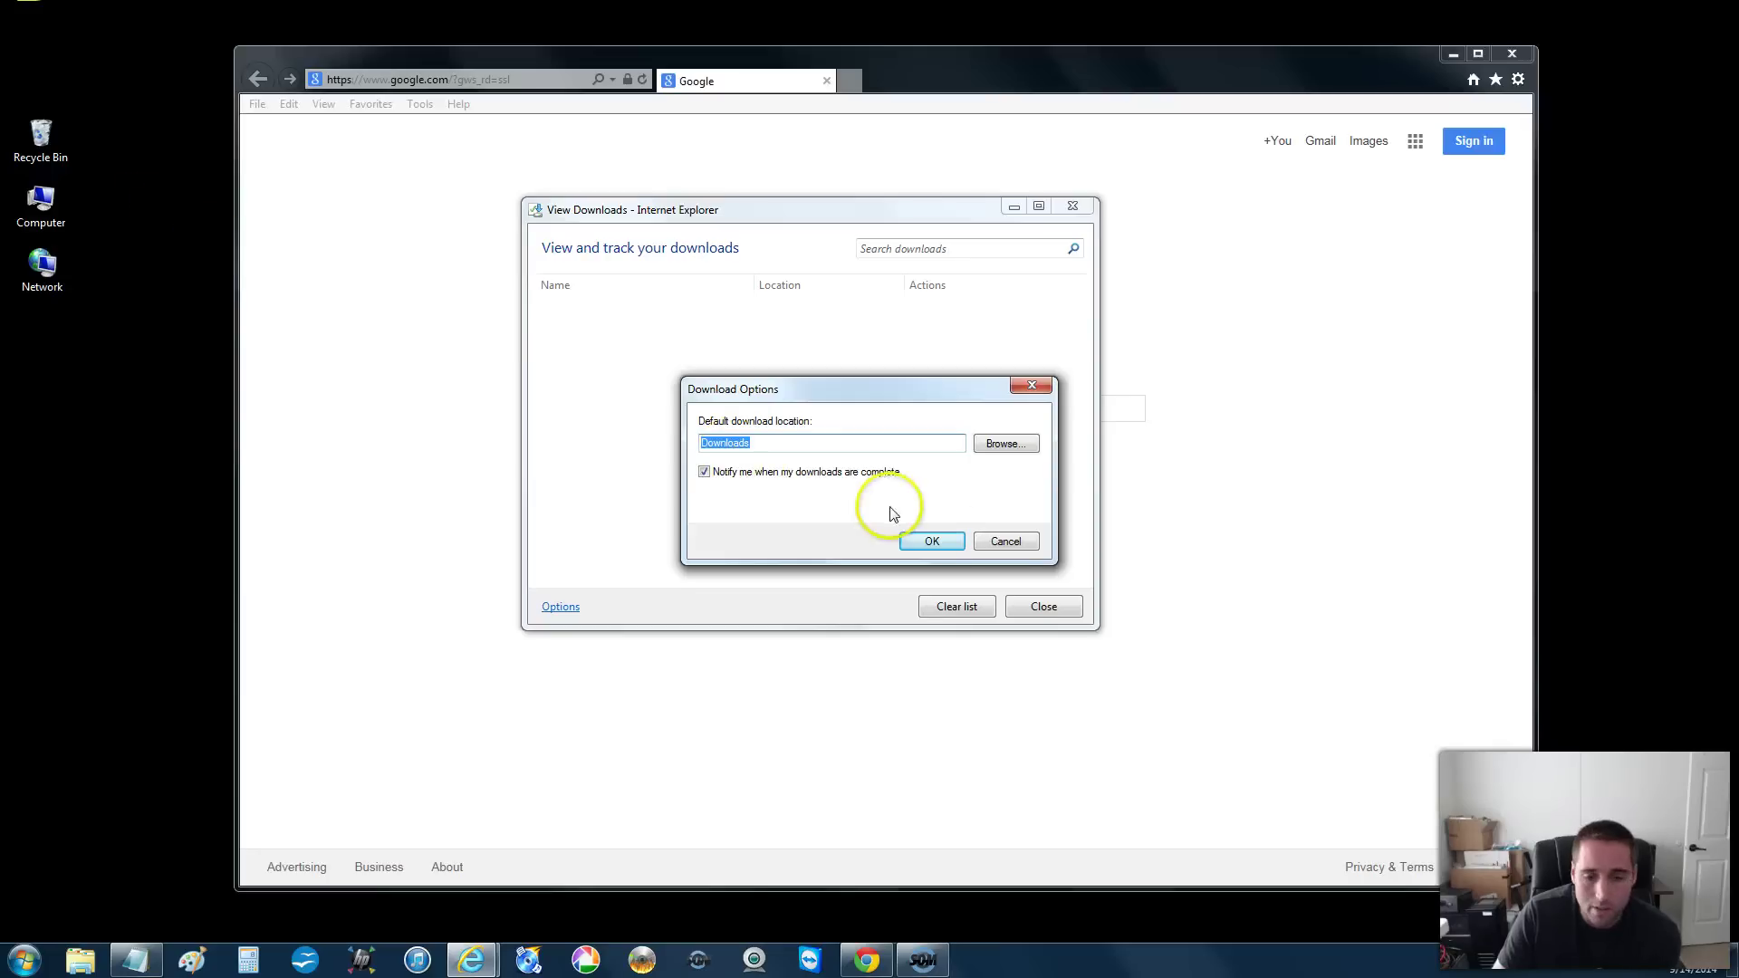
{"action": "left_click", "coordinate": [1005, 541]}
{"action": "left_click", "coordinate": [1073, 206]}
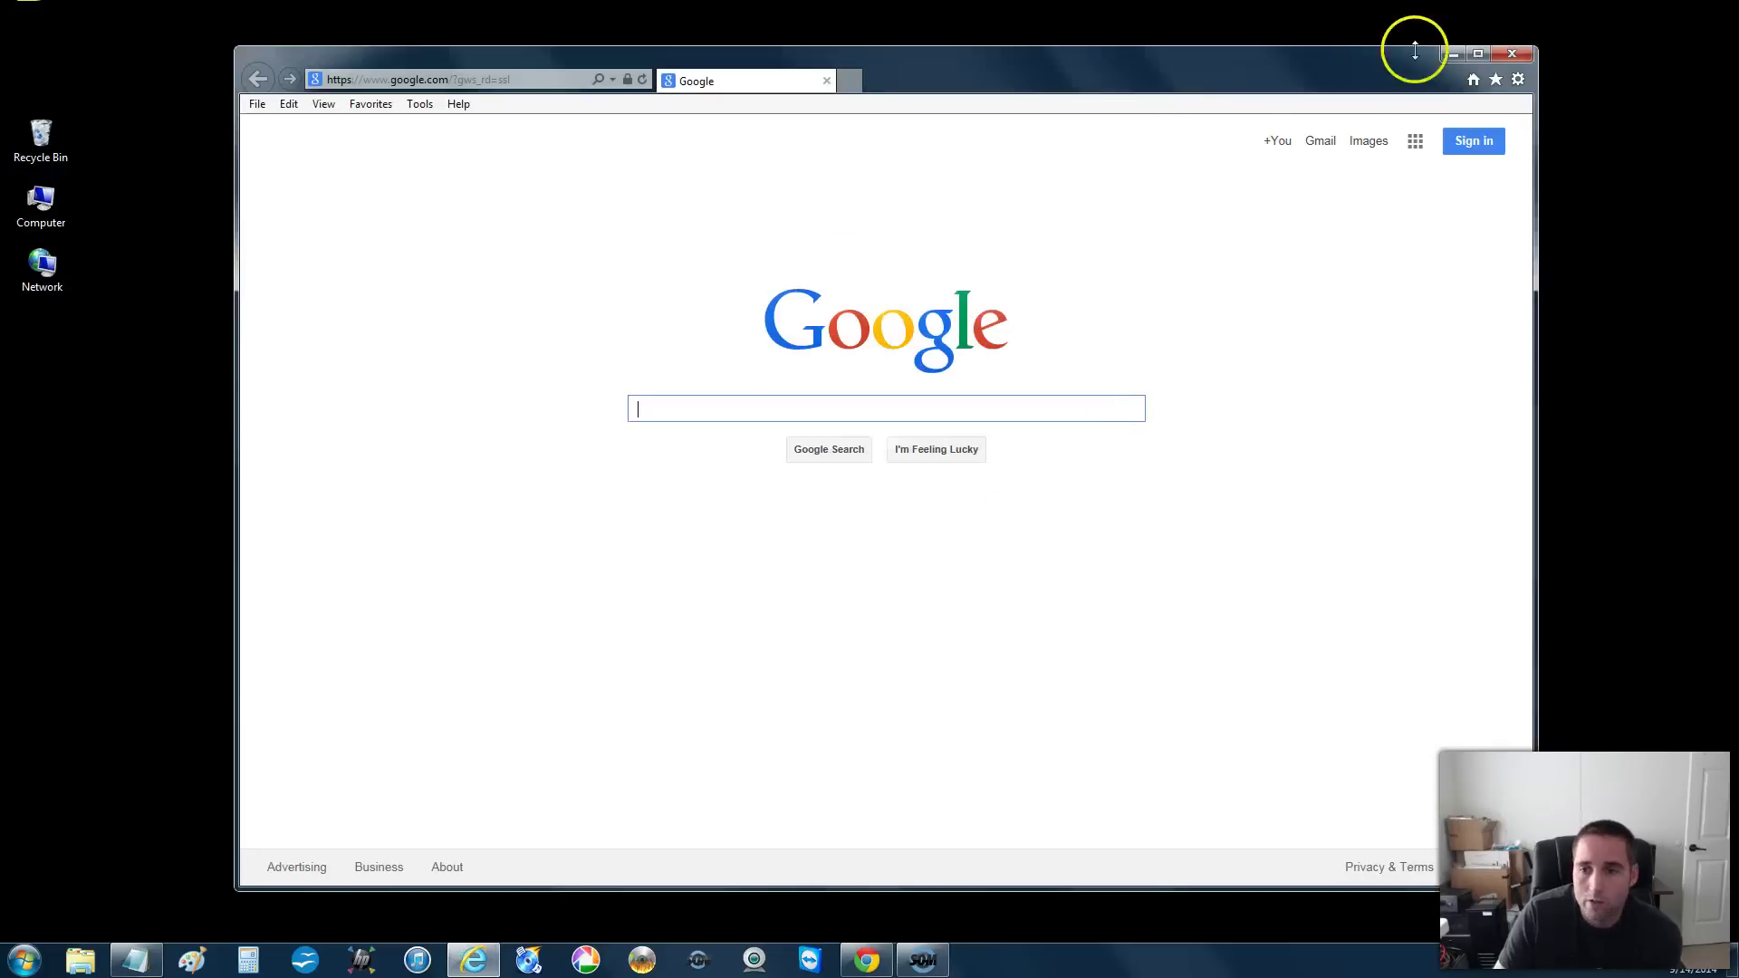
{"action": "left_click", "coordinate": [1518, 57]}
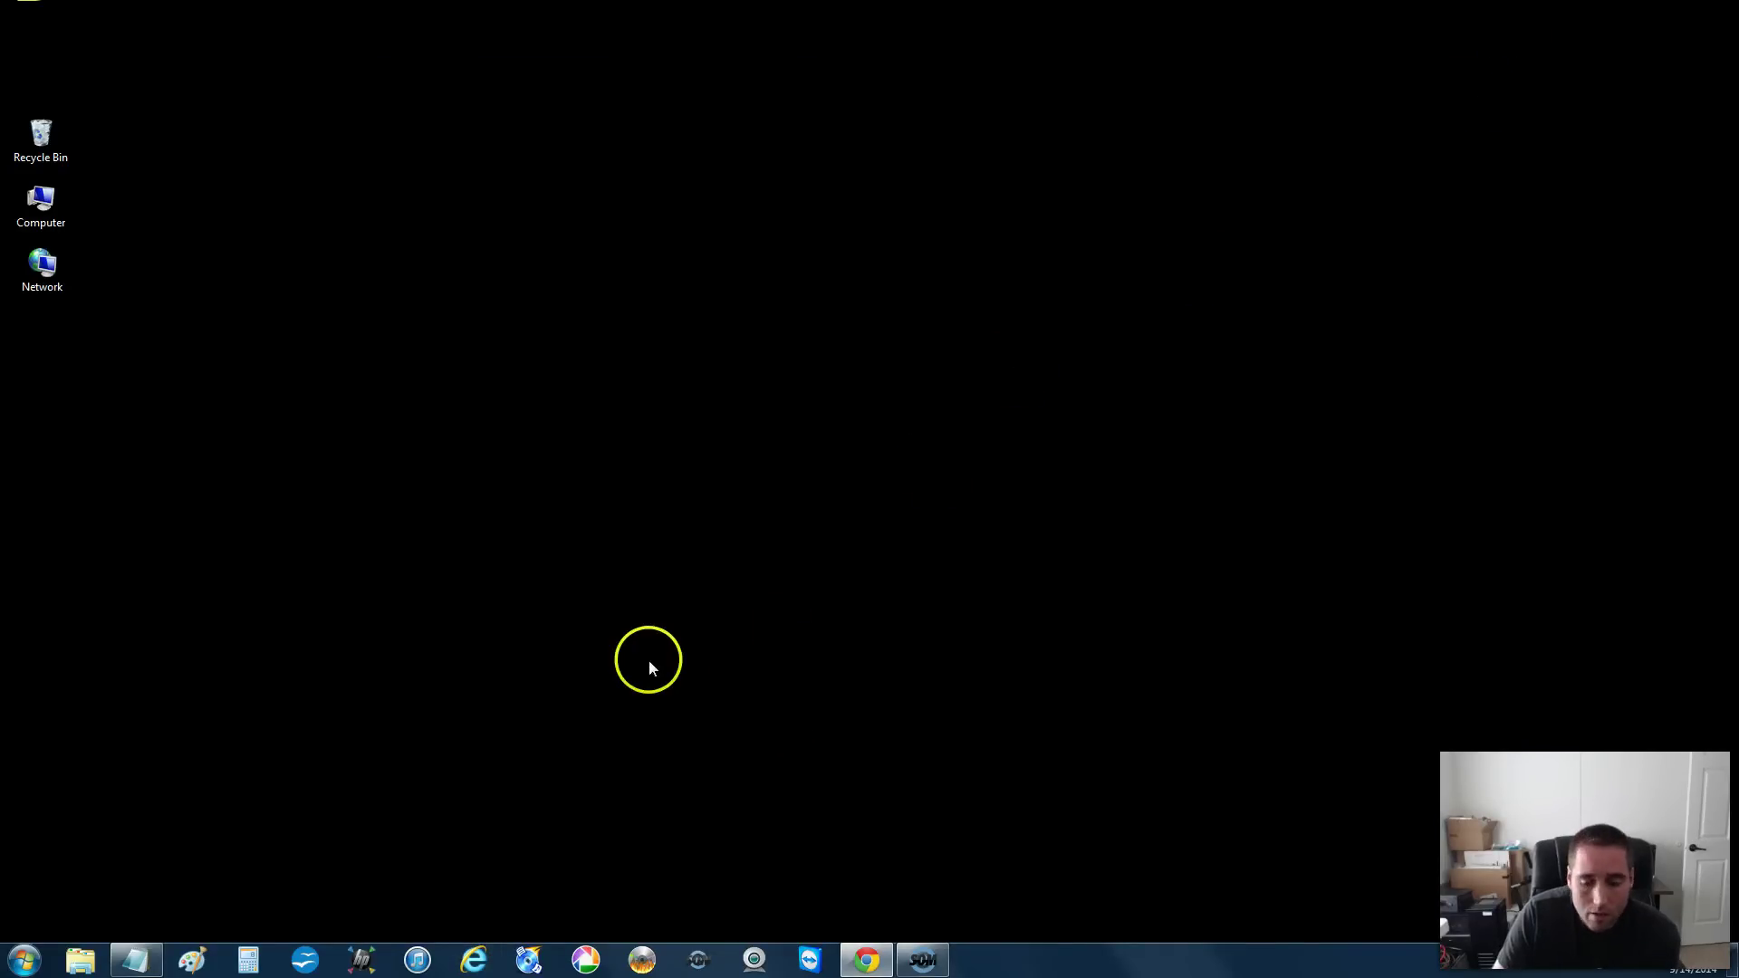
- Examine the personal user folder under Users on the C: drive and close the Explorer window
{"action": "double_click", "coordinate": [41, 199]}
{"action": "double_click", "coordinate": [671, 238]}
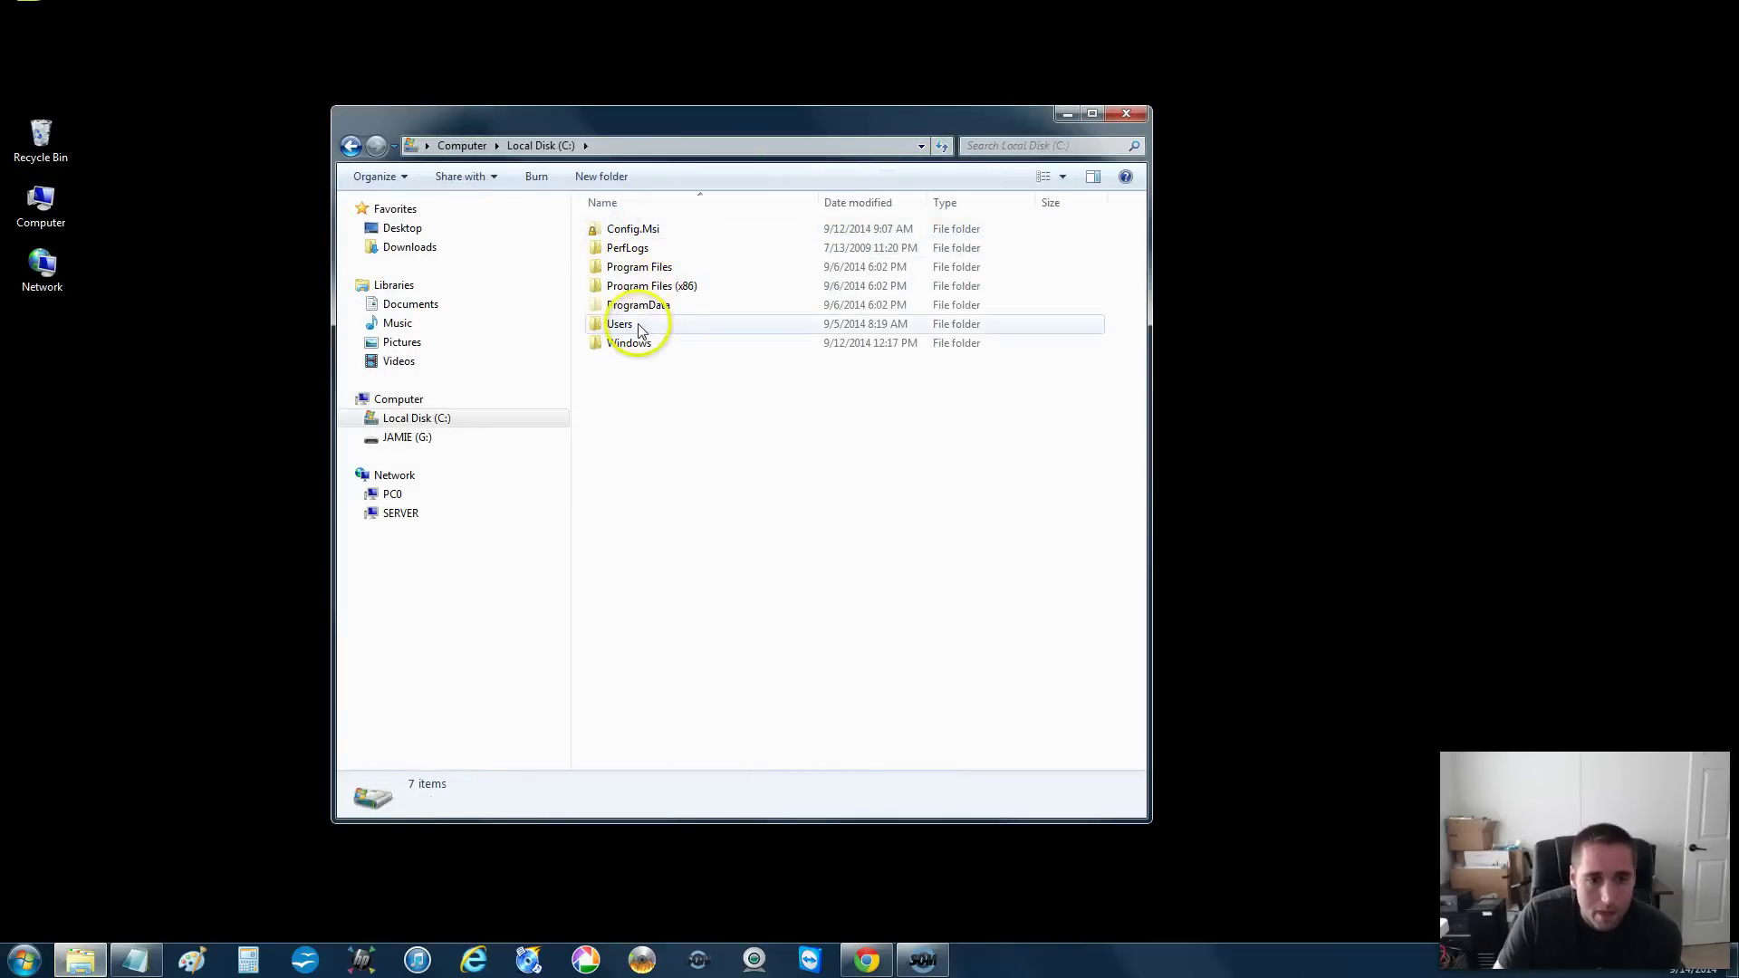
{"action": "double_click", "coordinate": [638, 326]}
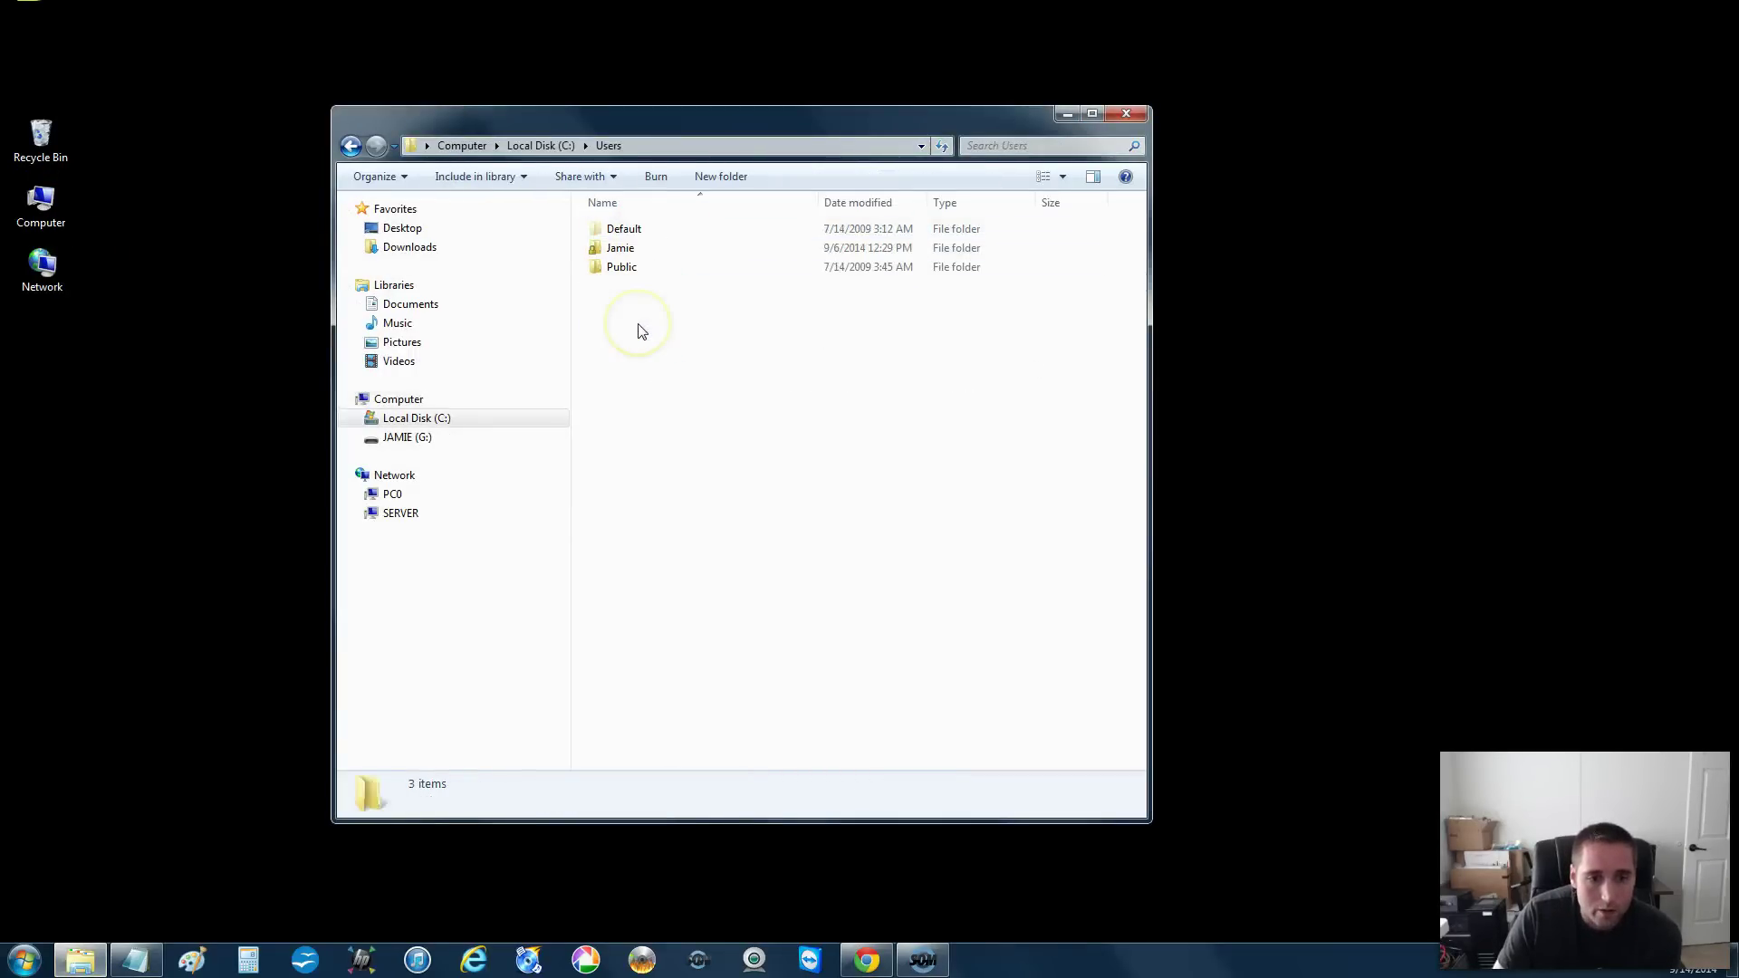
{"action": "double_click", "coordinate": [621, 249]}
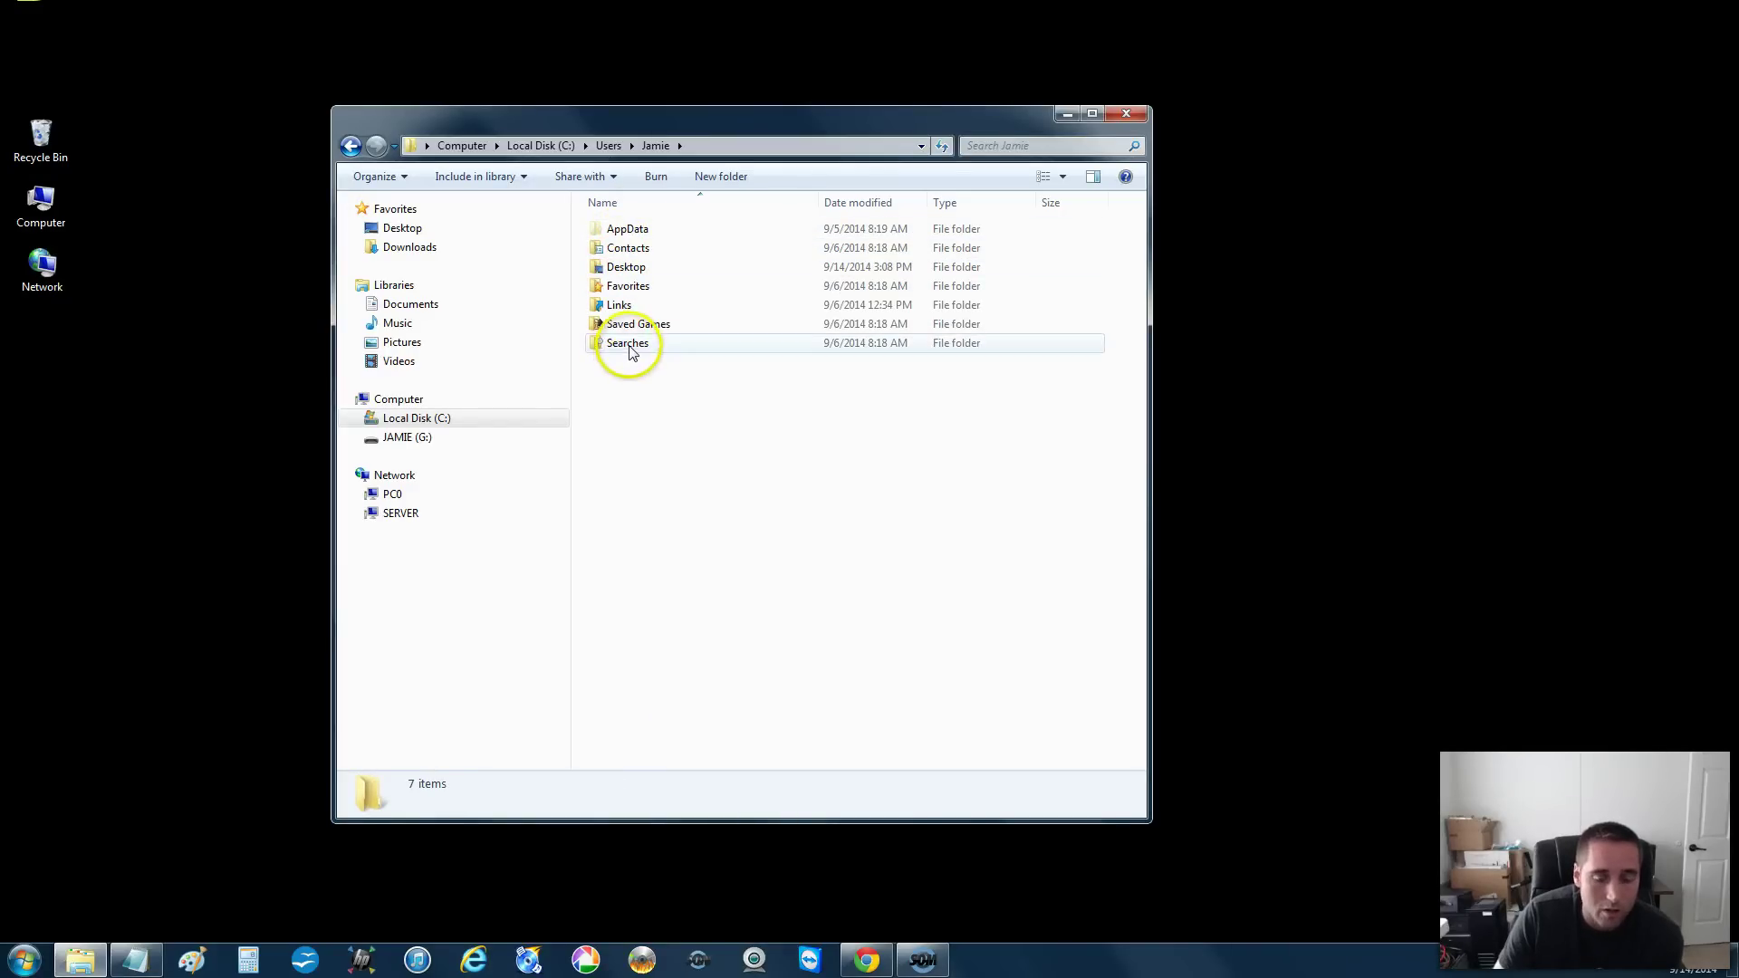
{"action": "left_click_drag", "start_coordinate": [730, 117], "coordinate": [872, 124]}
{"action": "left_click", "coordinate": [1267, 115]}
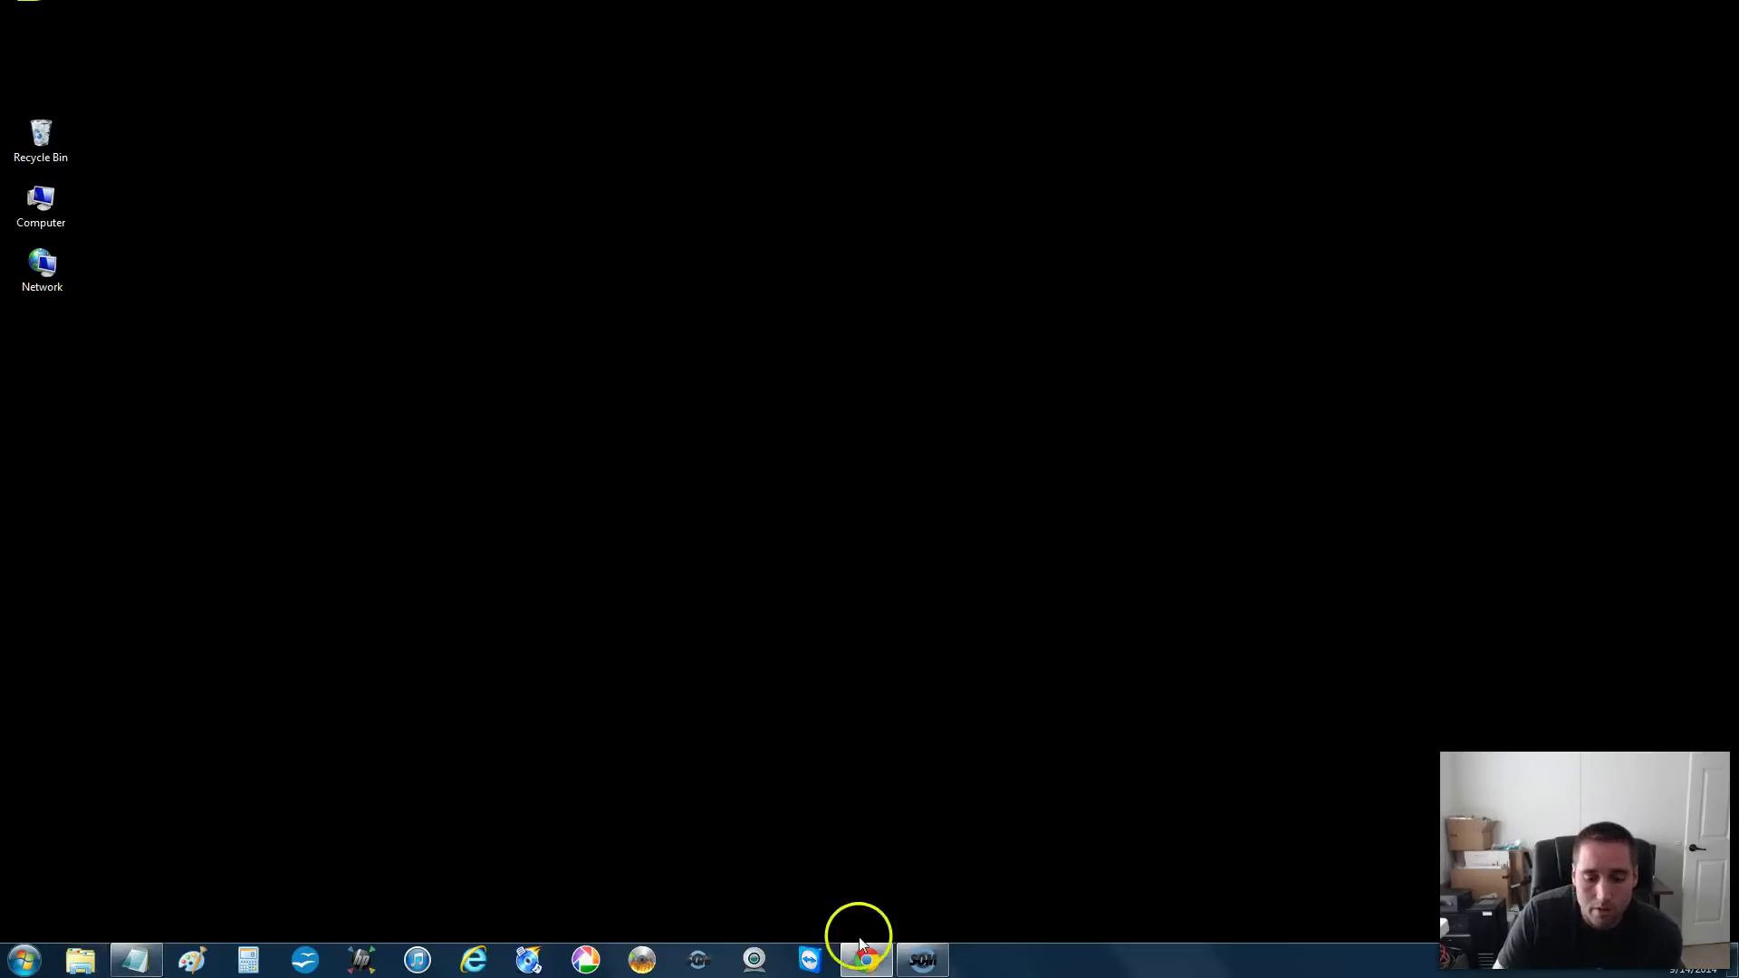
- Switch to Chrome, review the Test Attachment email and the computer's drive list, and return to the Gmail inbox
{"action": "left_click", "coordinate": [867, 959]}
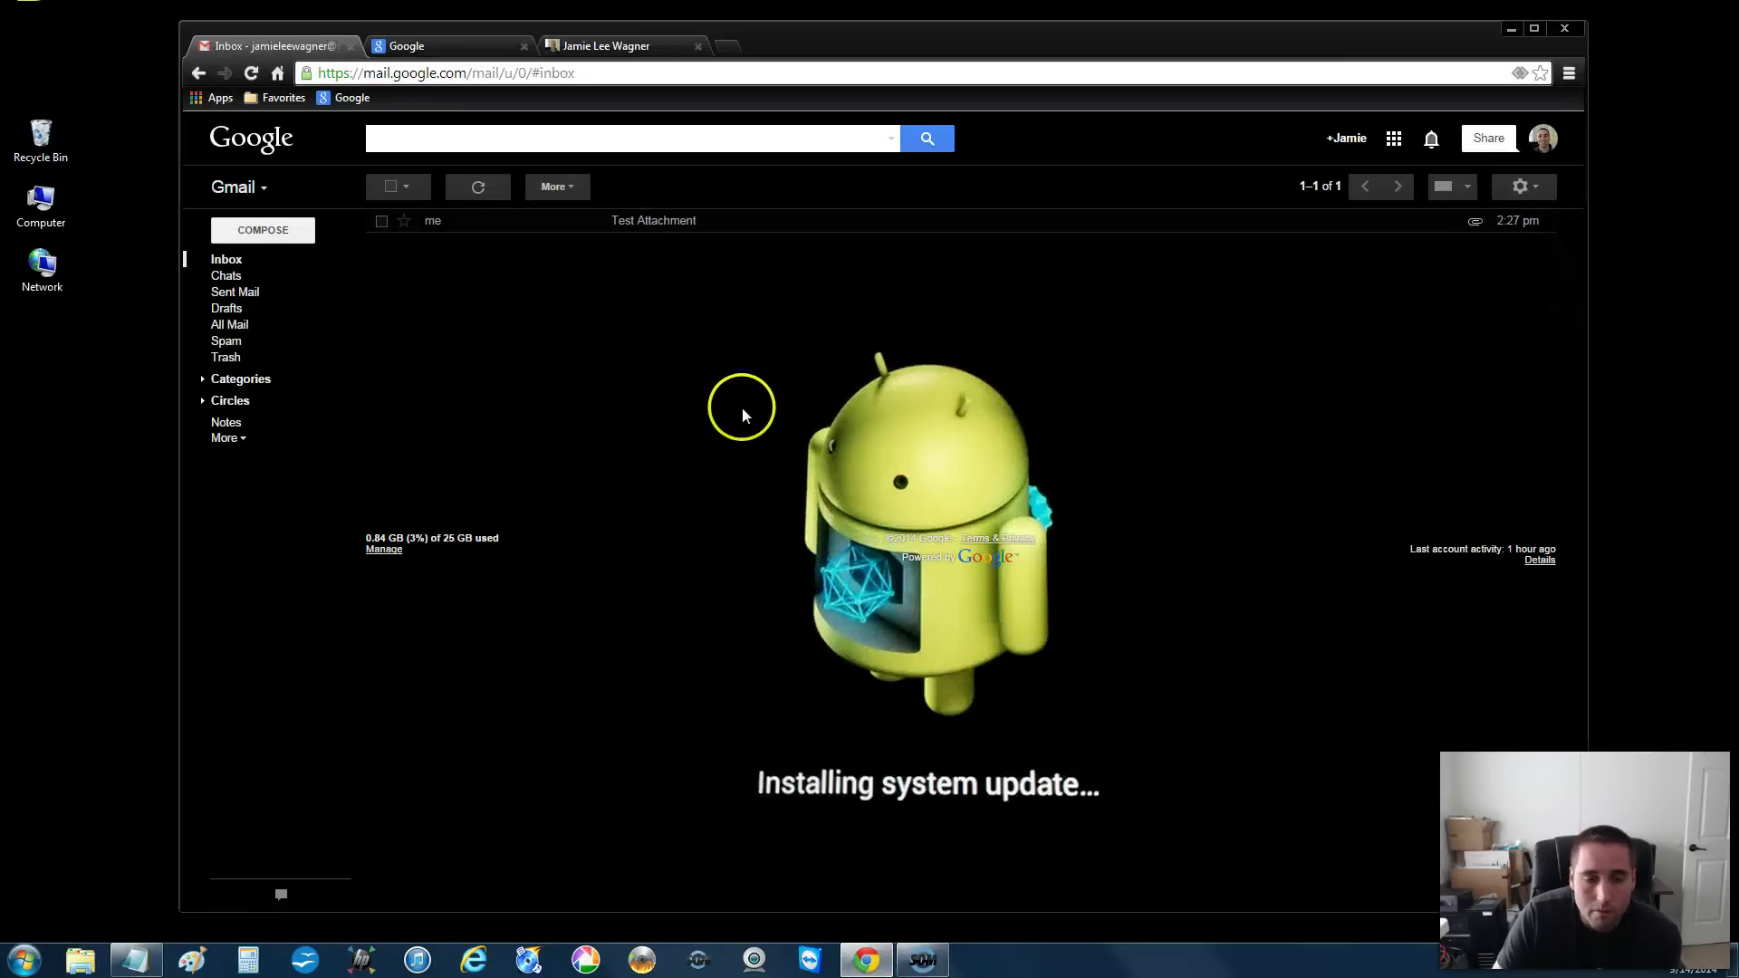
{"action": "left_click", "coordinate": [650, 226]}
{"action": "mouse_move", "coordinate": [473, 454]}
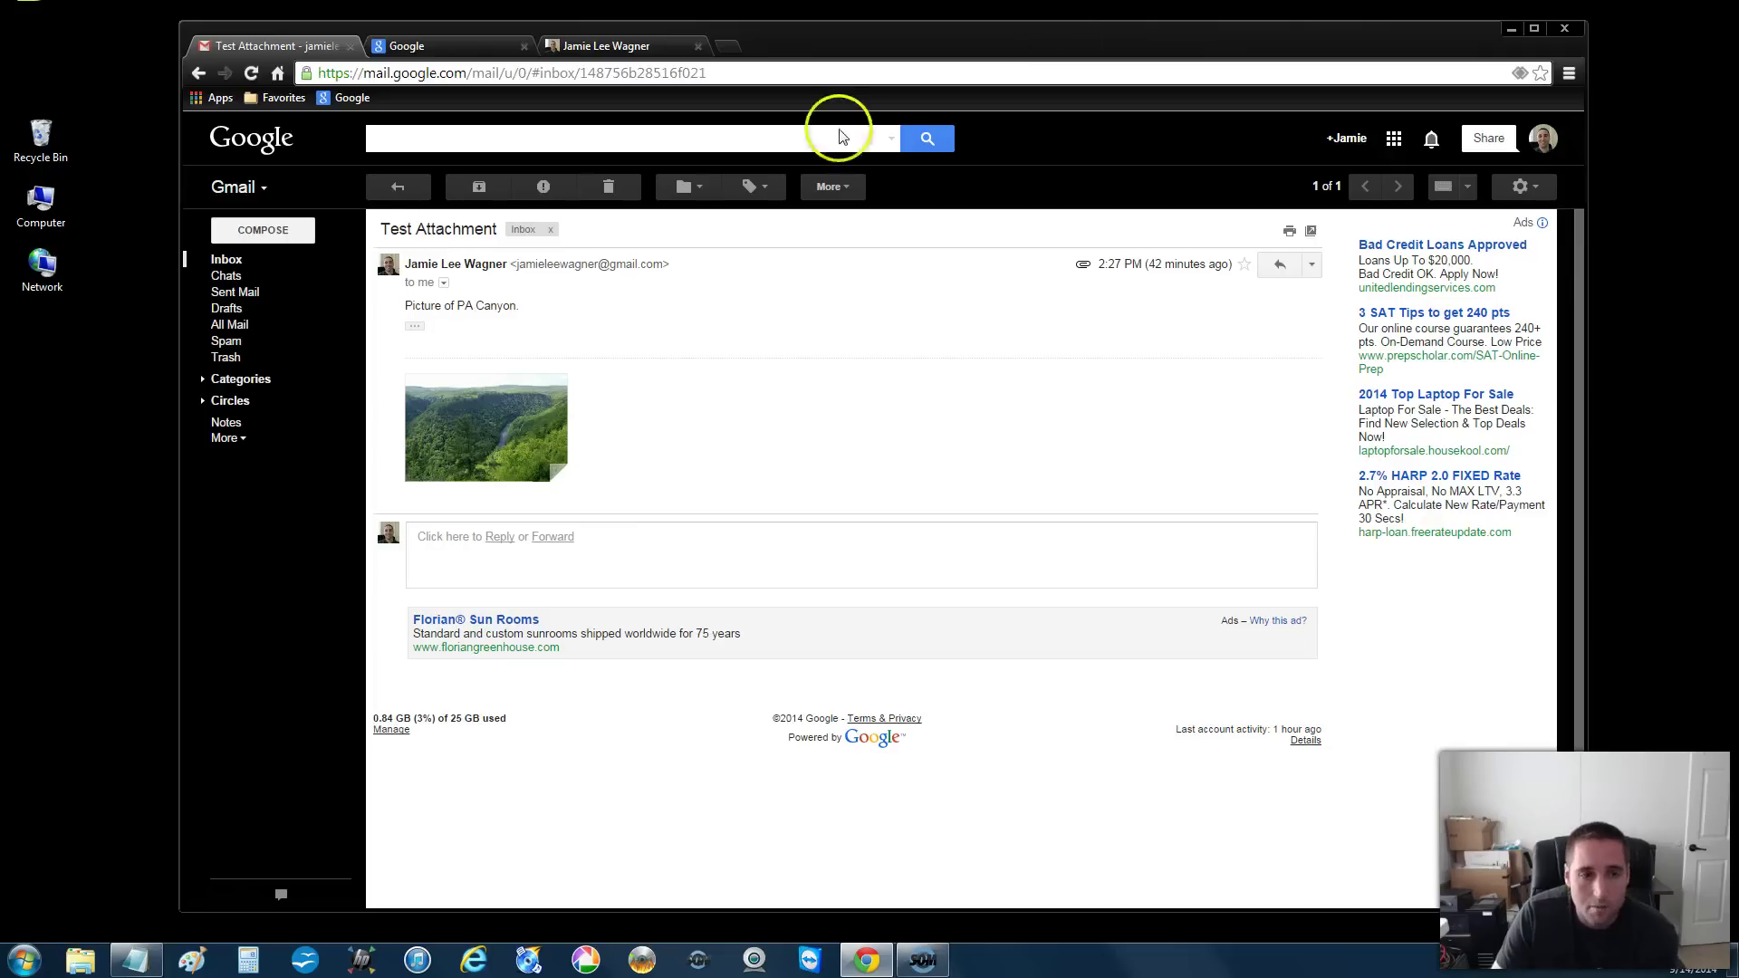
{"action": "double_click", "coordinate": [45, 204]}
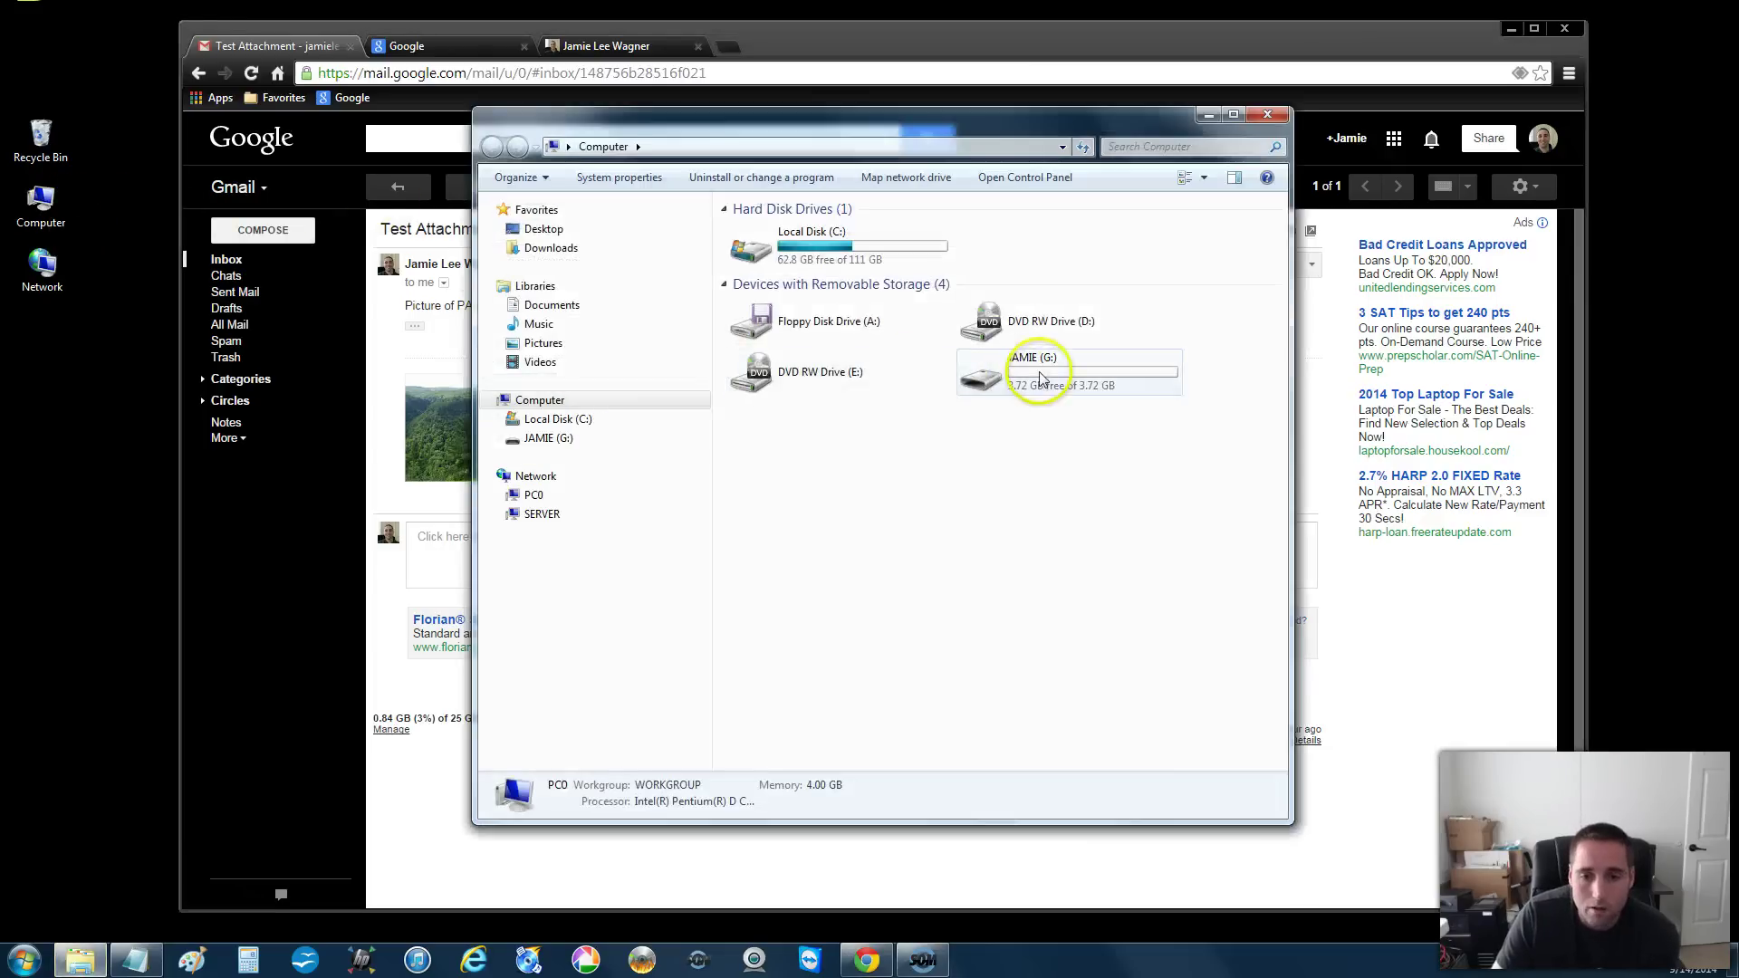
{"action": "left_click", "coordinate": [1265, 115]}
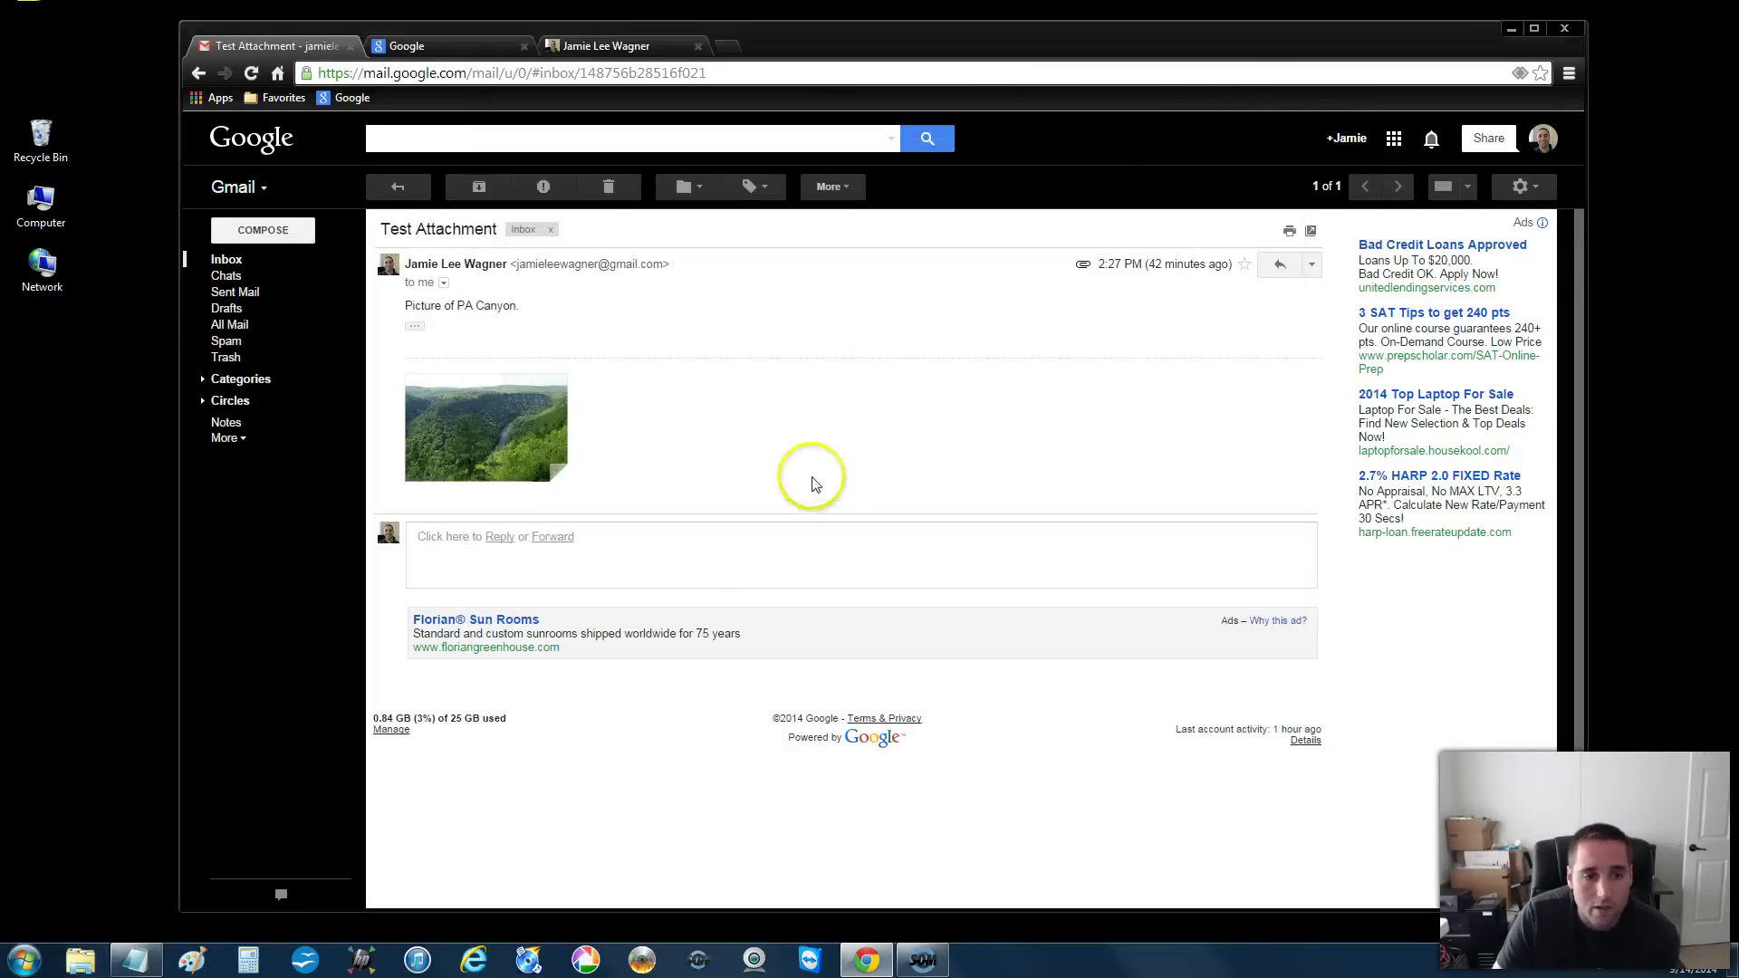
{"action": "left_click", "coordinate": [398, 186]}
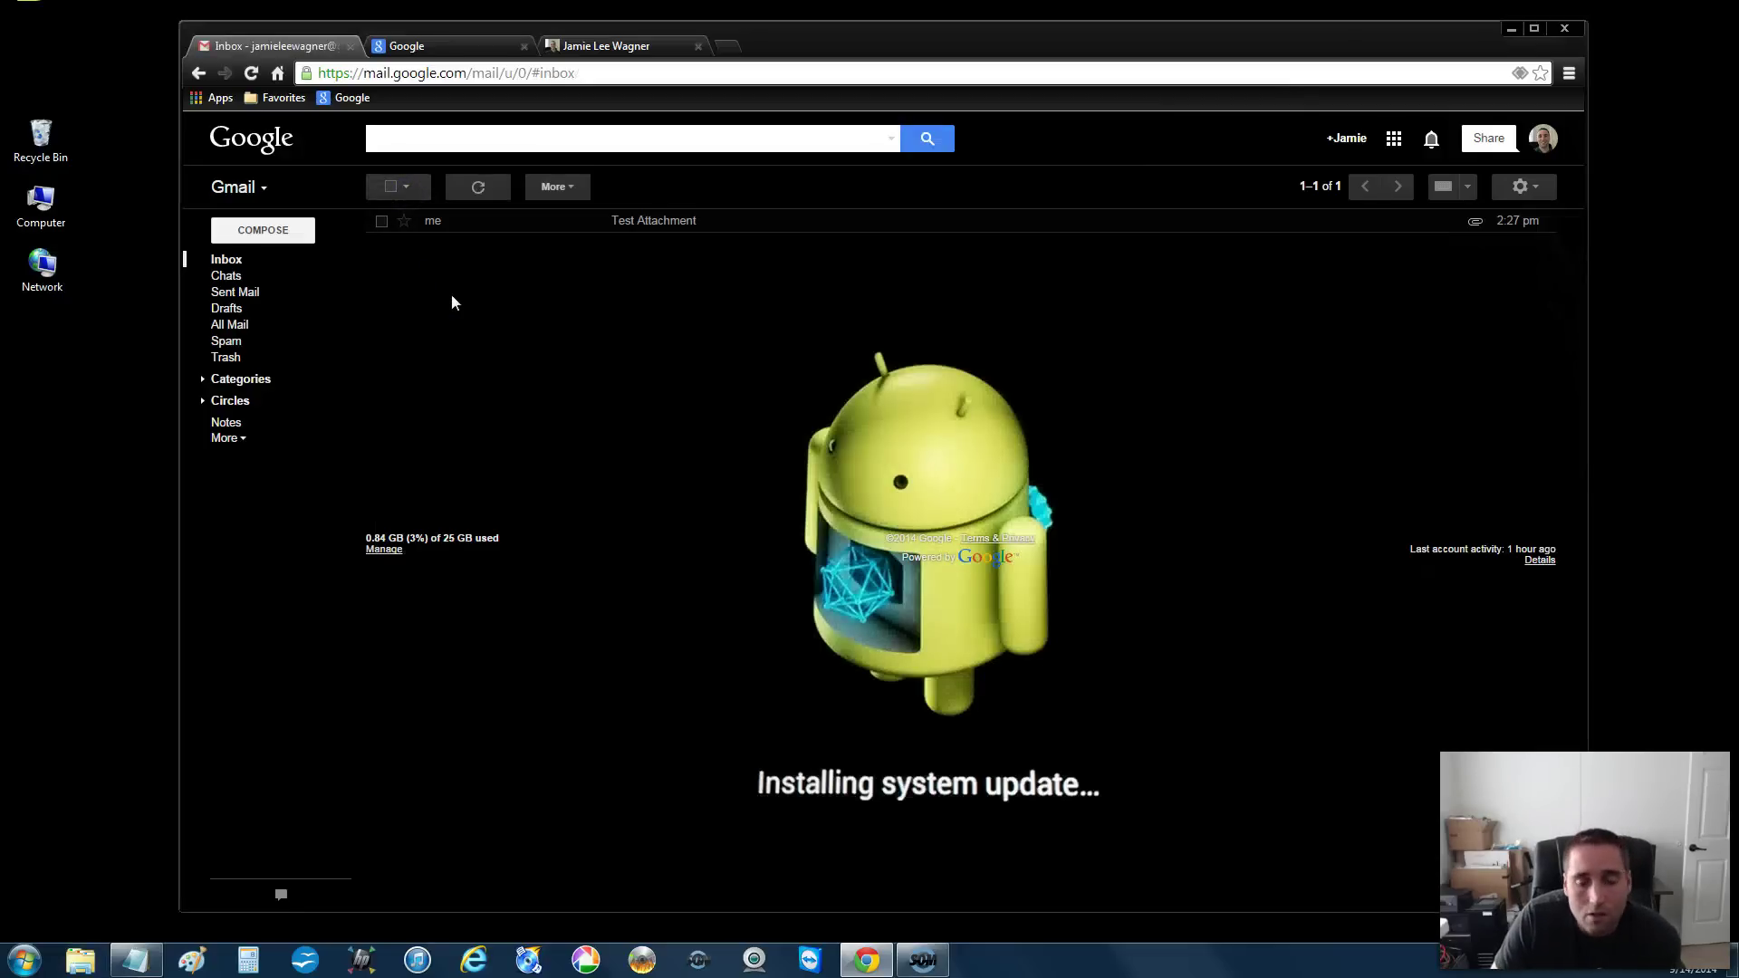